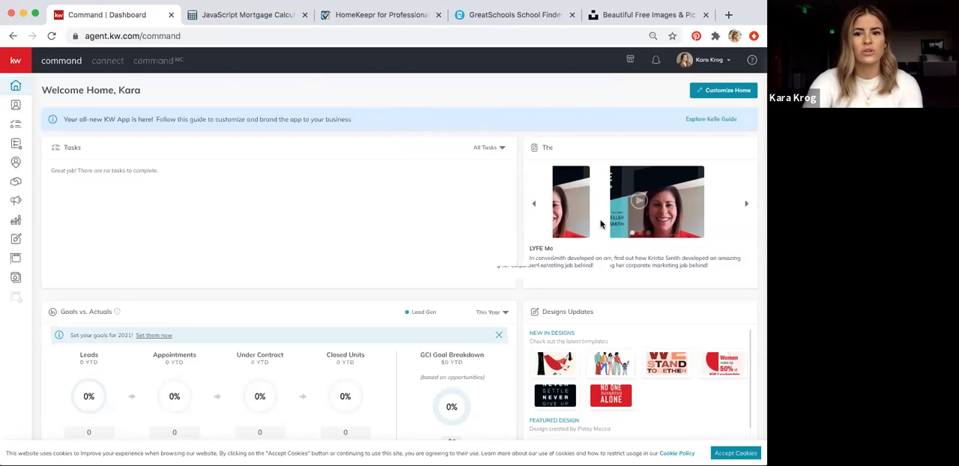
Open the Marketing Profile page within the account's Connect Settings
click(706, 60)
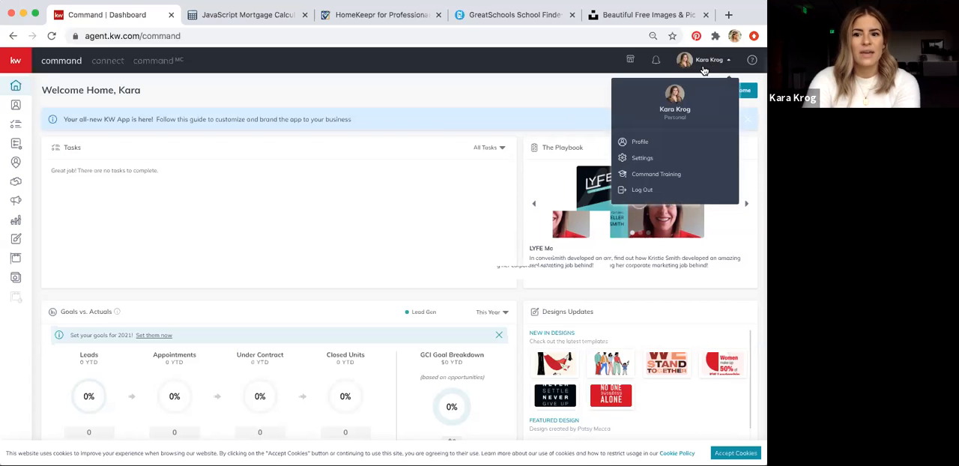
click(646, 160)
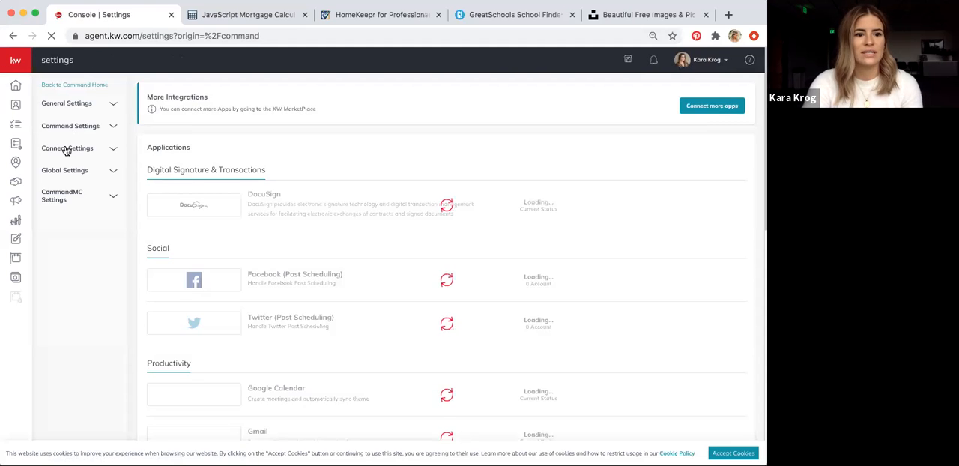
click(66, 149)
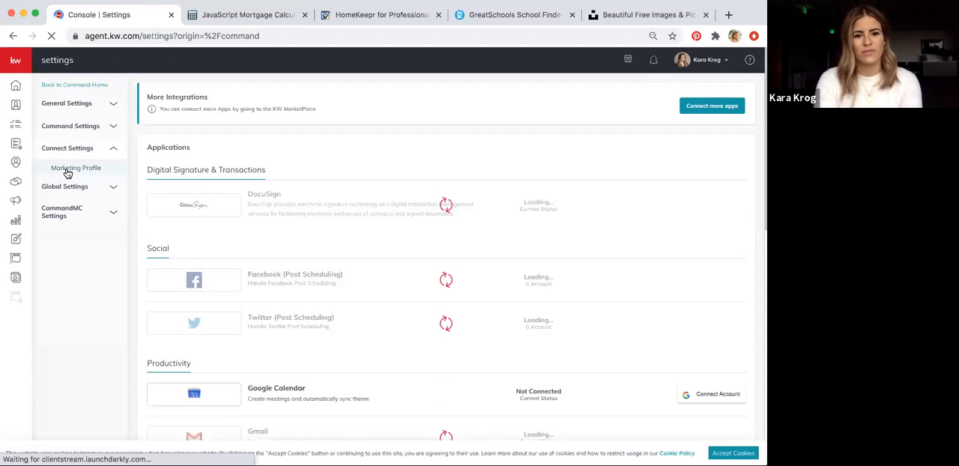
click(71, 169)
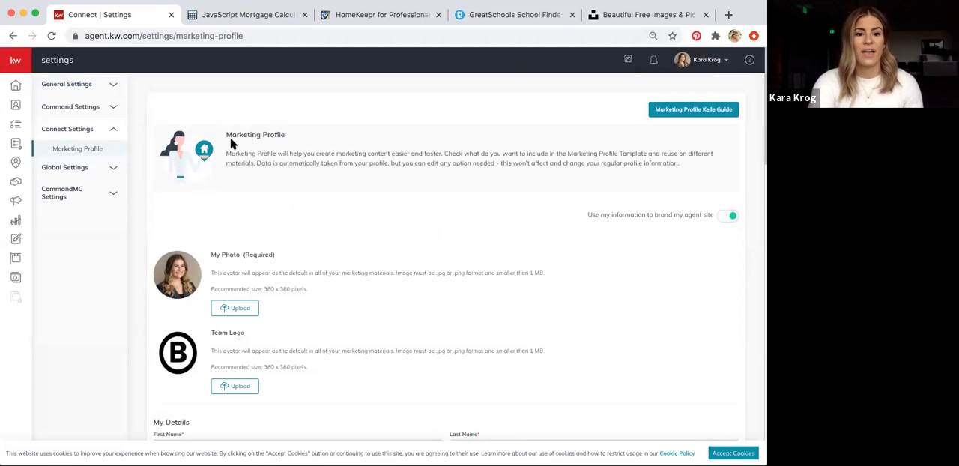
Review the profile photo, team logo and My Details fields of the Marketing Profile, including the Team field
scroll(523, 237, down, 1)
scroll(523, 237, down, 1)
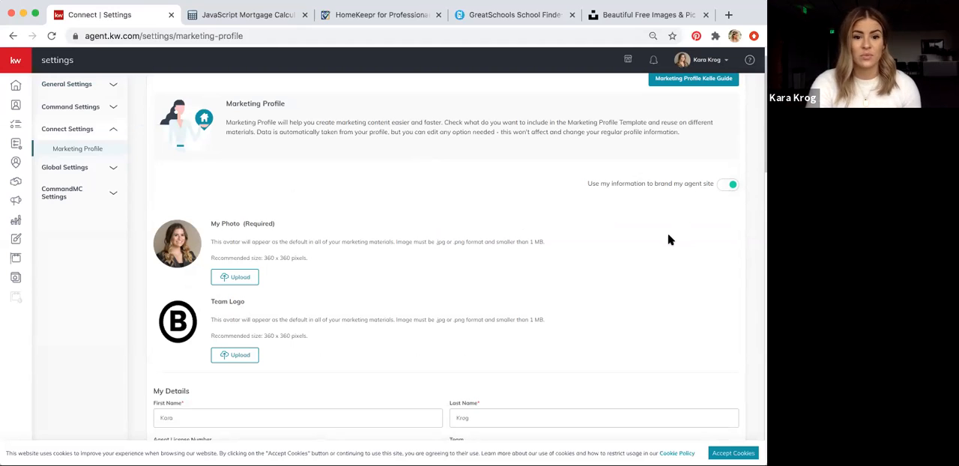
scroll(670, 240, down, 2)
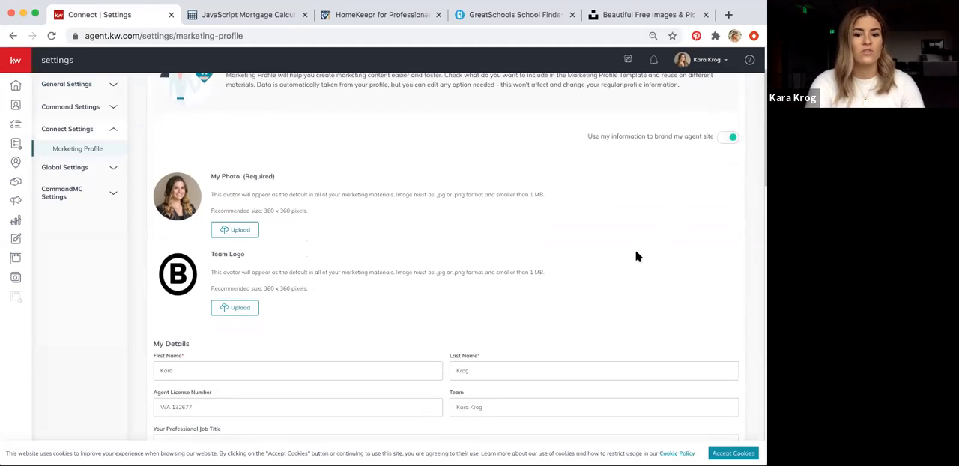
scroll(635, 256, down, 1)
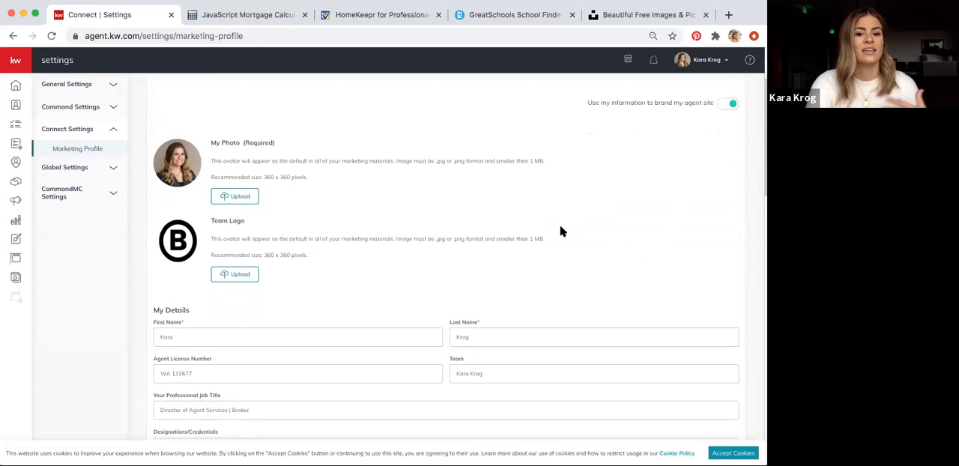
scroll(561, 234, down, 1)
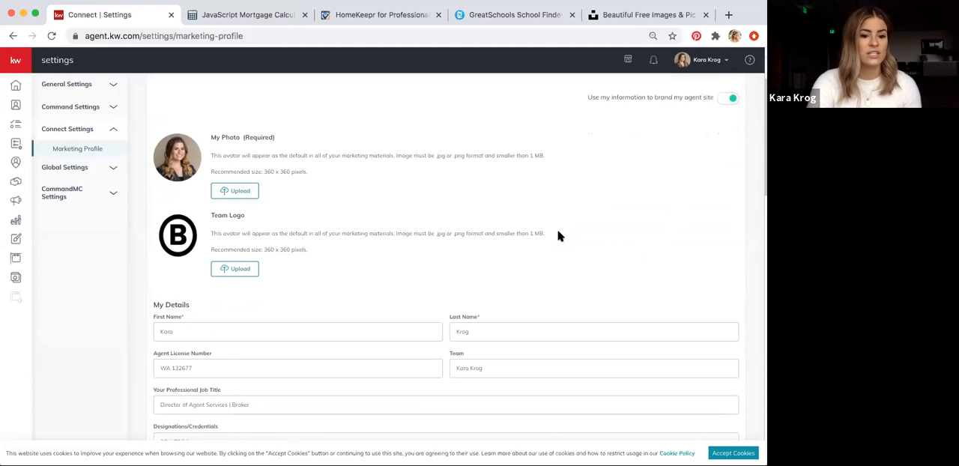
scroll(558, 237, down, 2)
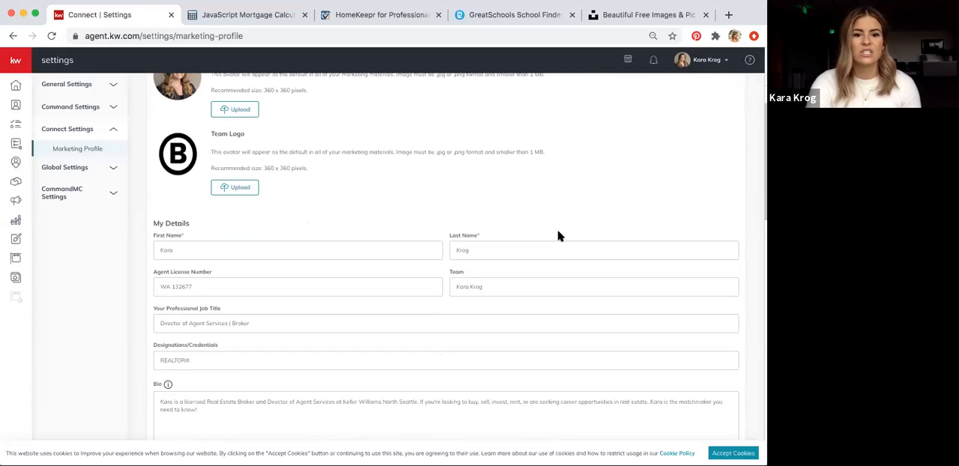
scroll(558, 236, up, 1)
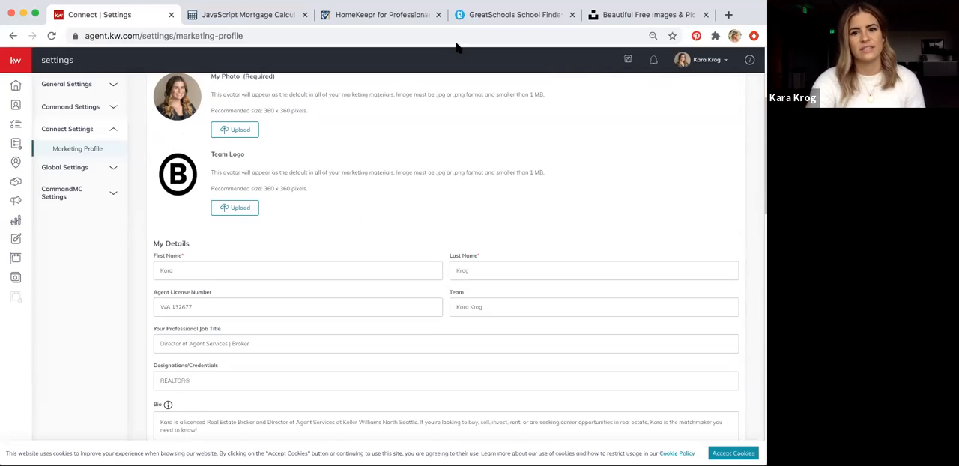
scroll(553, 302, down, 1)
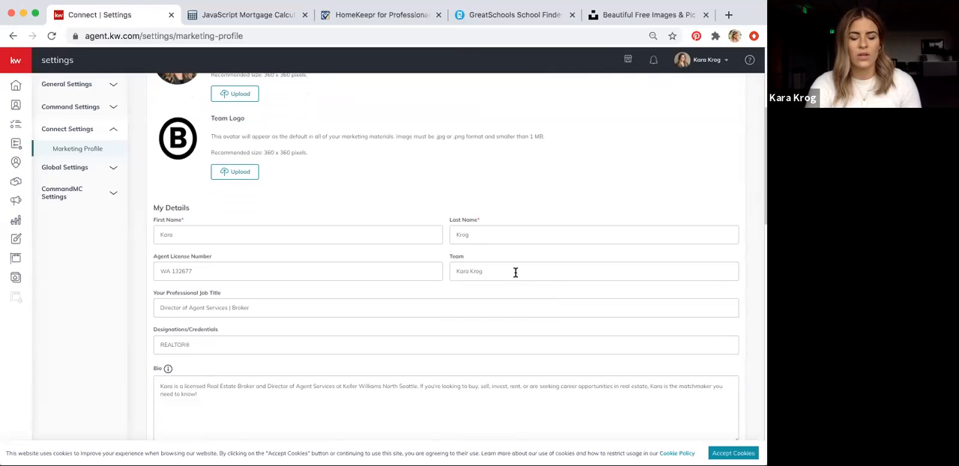
scroll(539, 297, down, 1)
scroll(524, 292, up, 1)
drag(502, 283, 443, 284)
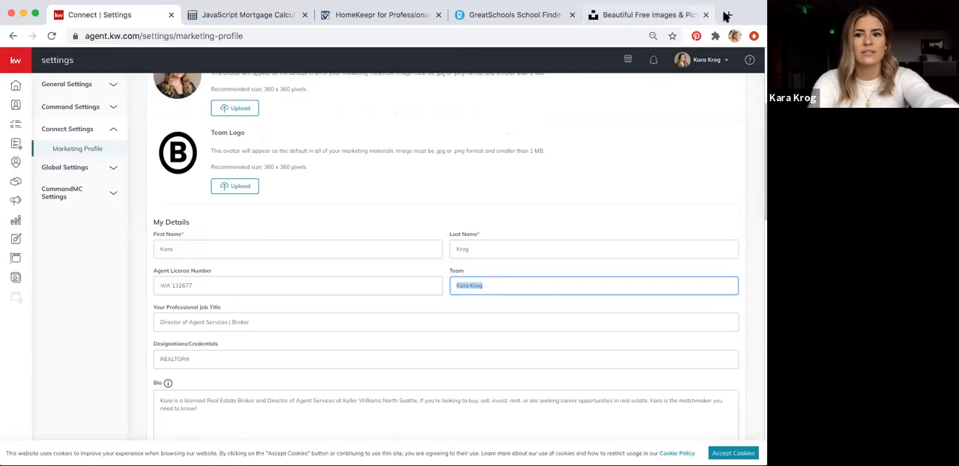
View the agent's public kw.com website separately and examine the navigation list under the agent's name in its header
key(super+t)
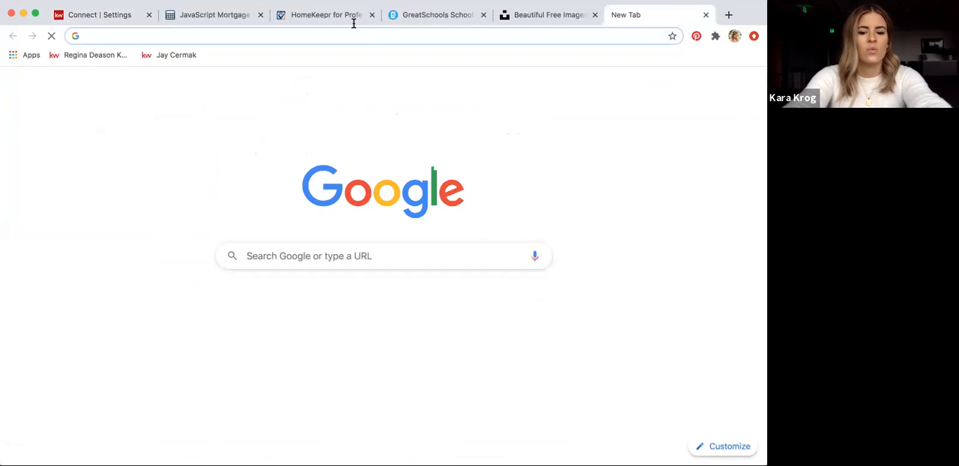
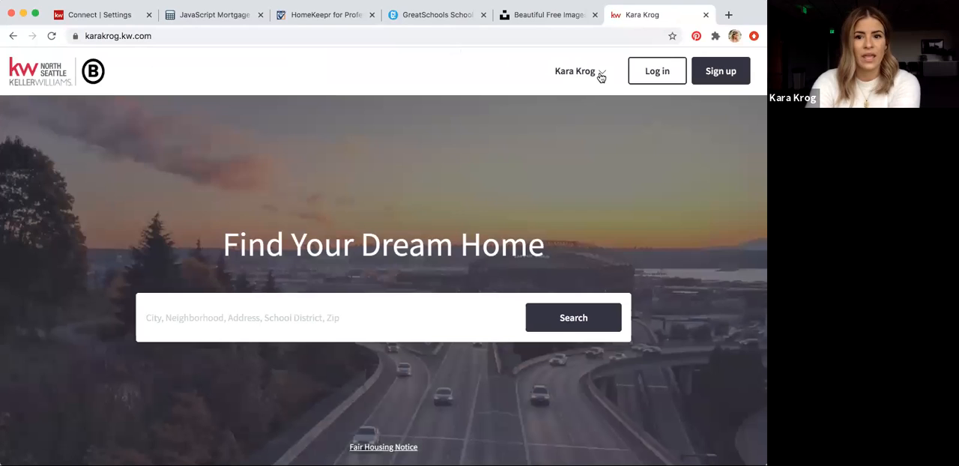
click(600, 75)
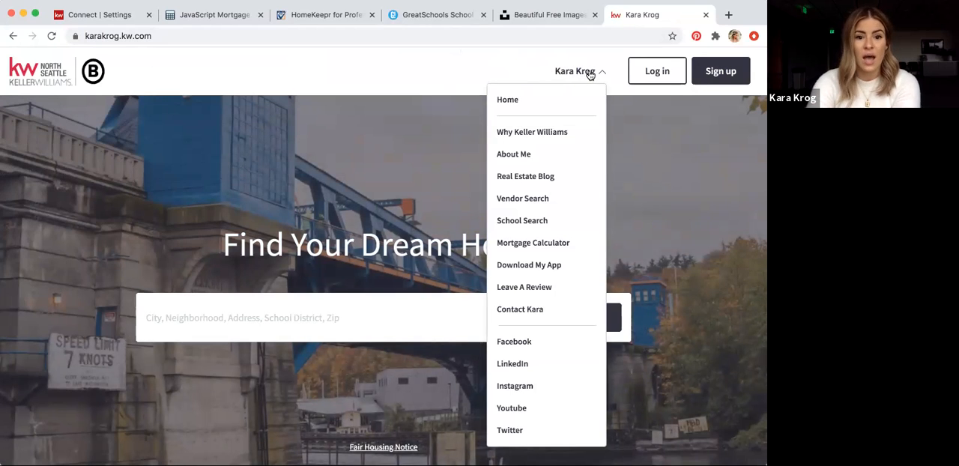
click(599, 74)
click(595, 74)
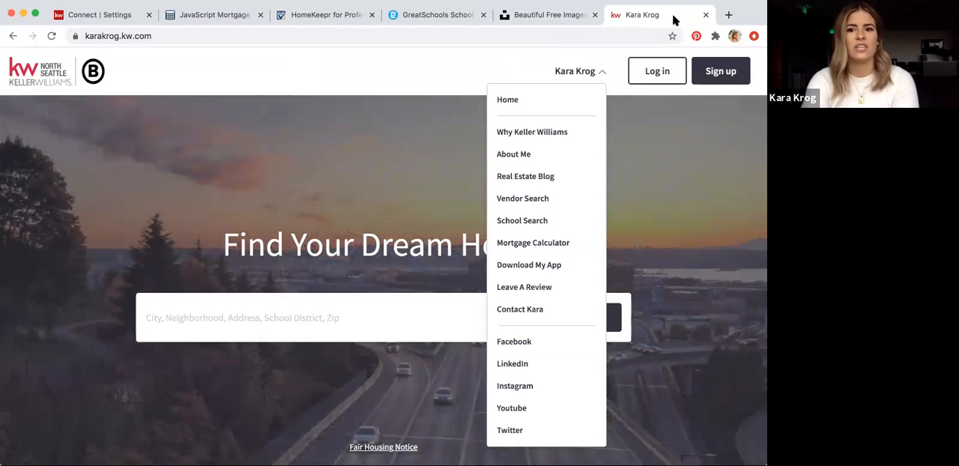
click(706, 14)
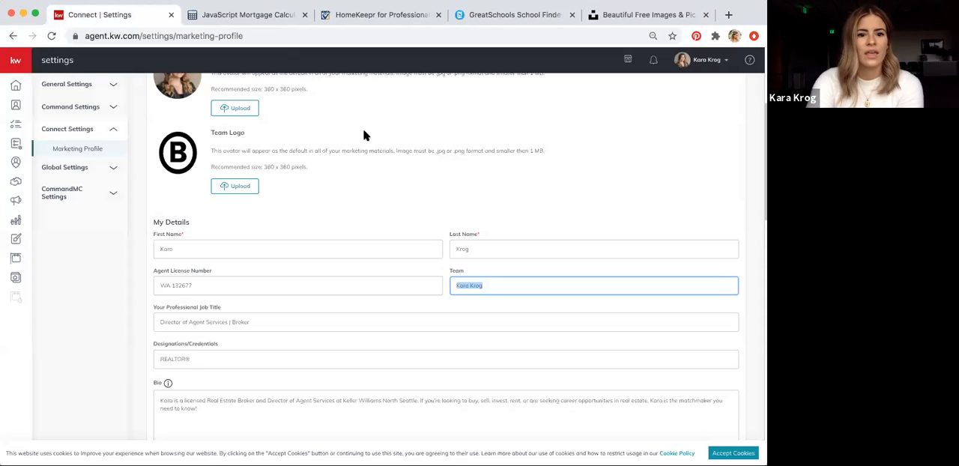
Save the Marketing Profile after passing its brokerage, compliance and social sections, and dismiss the confirmation
scroll(444, 202, down, 10)
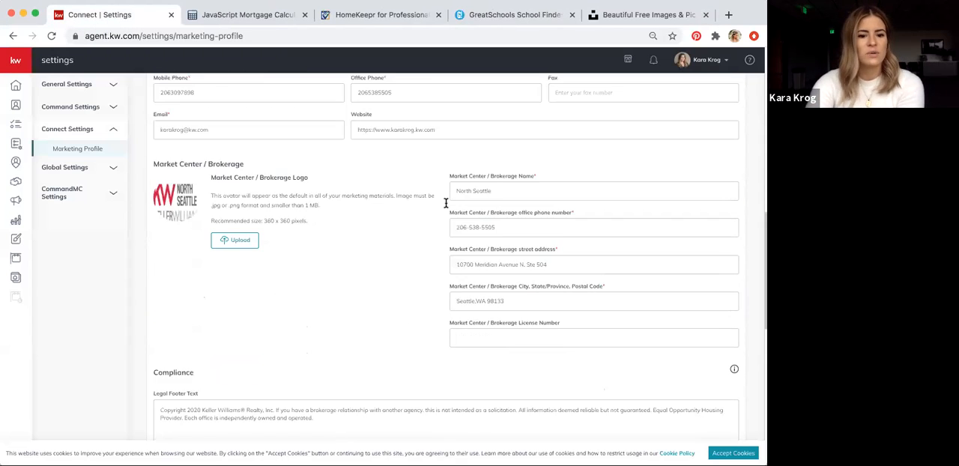
scroll(445, 202, down, 8)
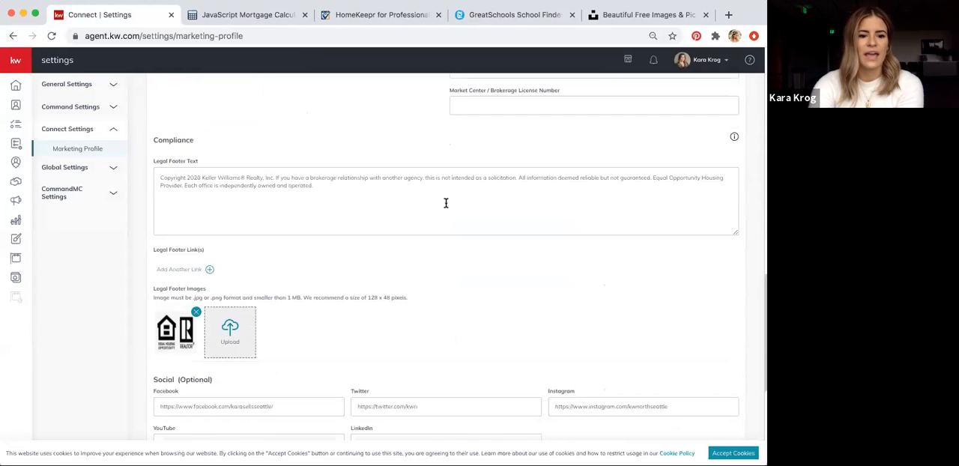
click(176, 427)
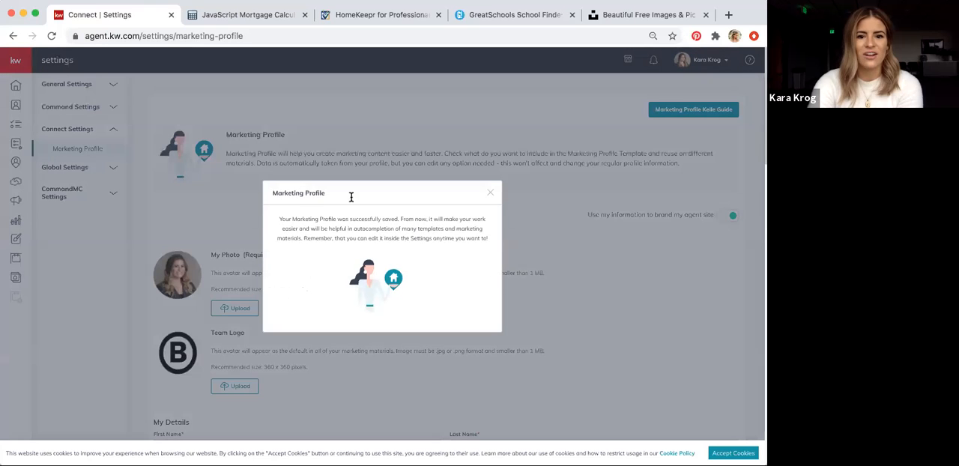
click(488, 194)
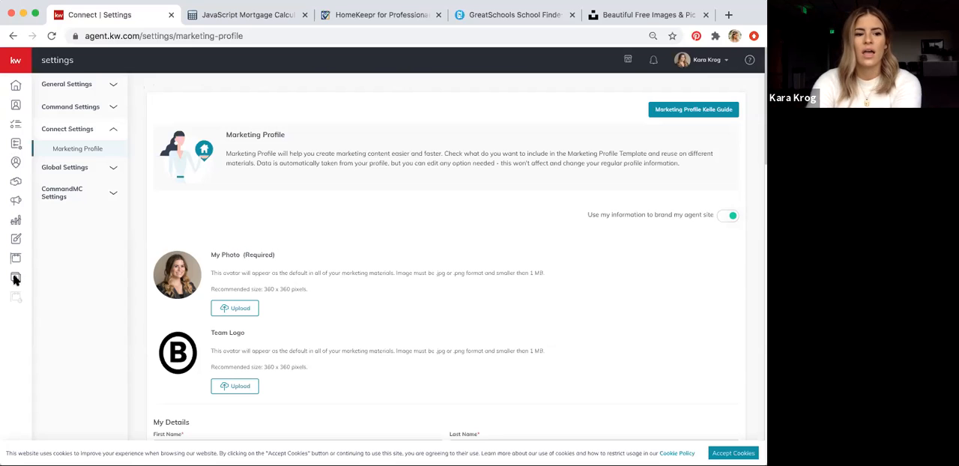
Create a new page in Consumer with the page type On My Agent Site
click(14, 279)
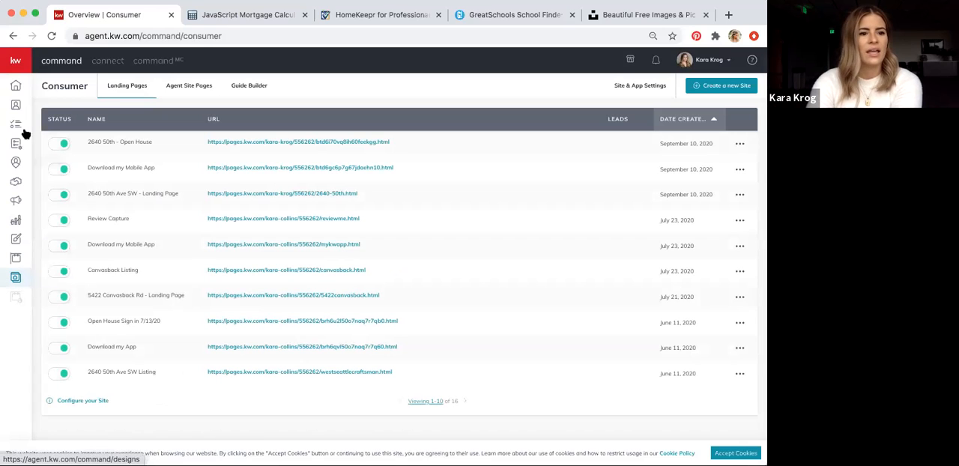
click(15, 62)
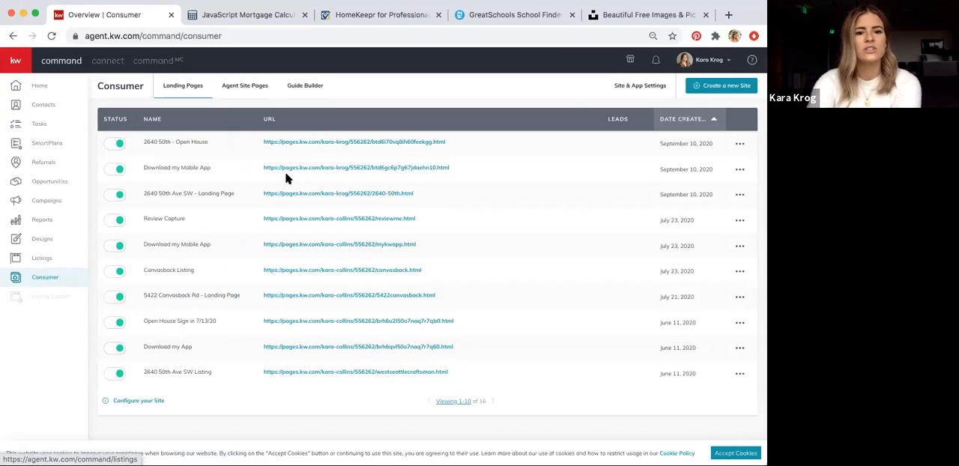
click(717, 85)
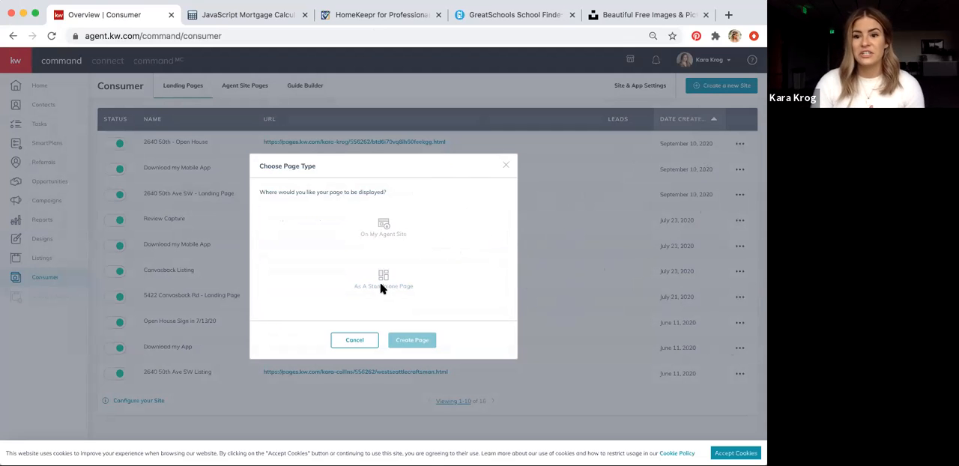
click(386, 230)
click(412, 341)
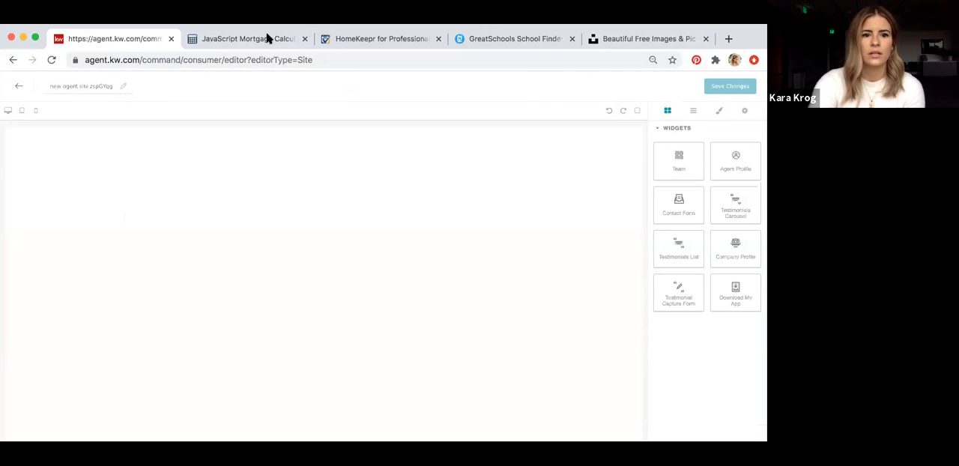
Examine the mortgagecalculator.org JavaScript calculator page, including its default values, embed code and calculator preview
click(264, 37)
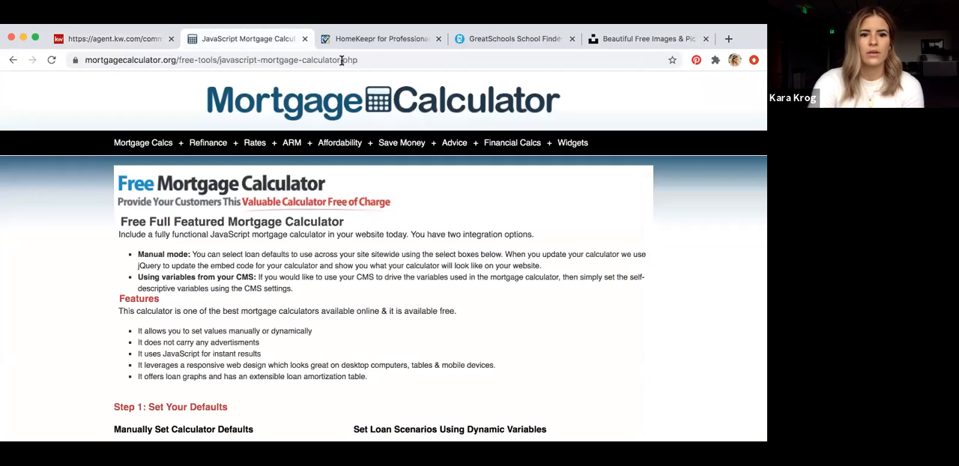
click(297, 58)
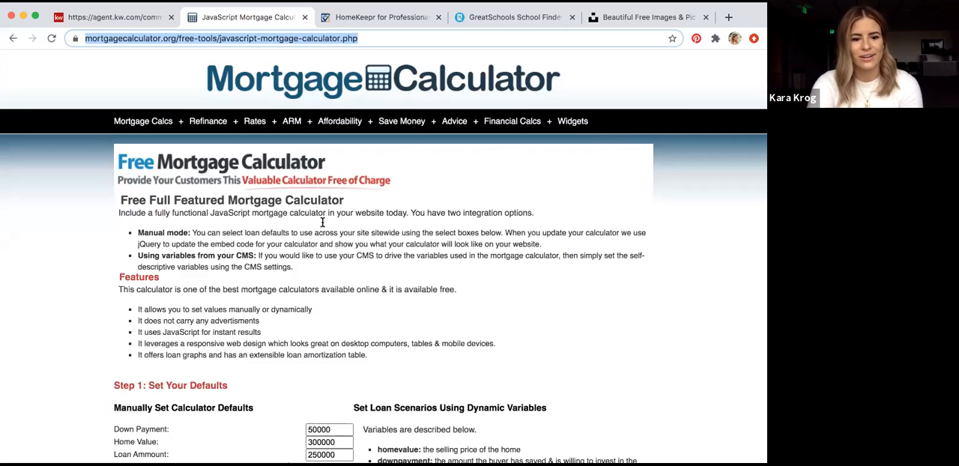
scroll(323, 222, down, 3)
scroll(311, 230, down, 10)
scroll(312, 231, down, 7)
scroll(311, 234, down, 8)
scroll(312, 234, down, 10)
scroll(312, 234, down, 4)
scroll(312, 233, down, 4)
scroll(311, 231, up, 7)
scroll(312, 230, up, 13)
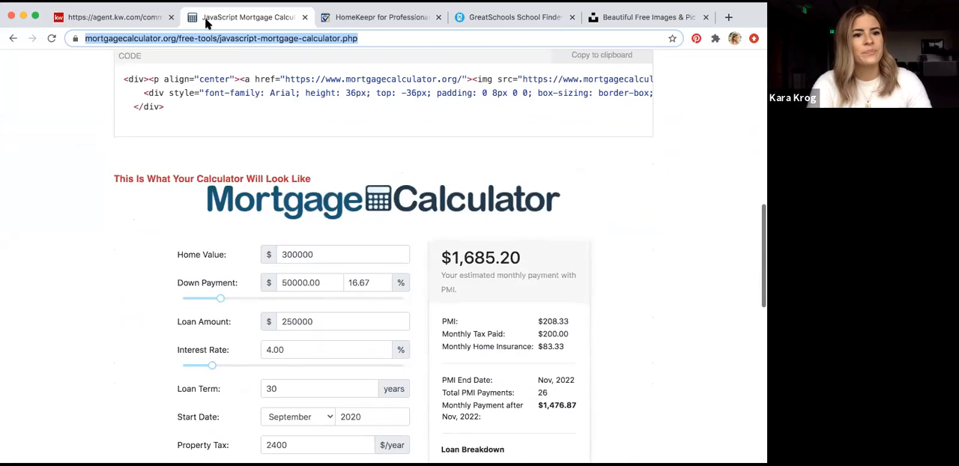
Add the Download My App widget to the blank agent site page and rename the page Mortgage Calc 9-24
click(113, 17)
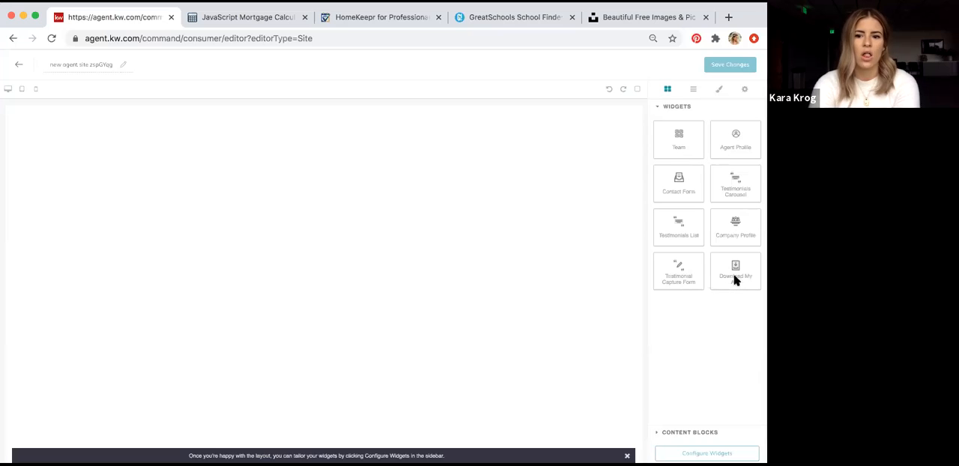
drag(734, 271, 381, 208)
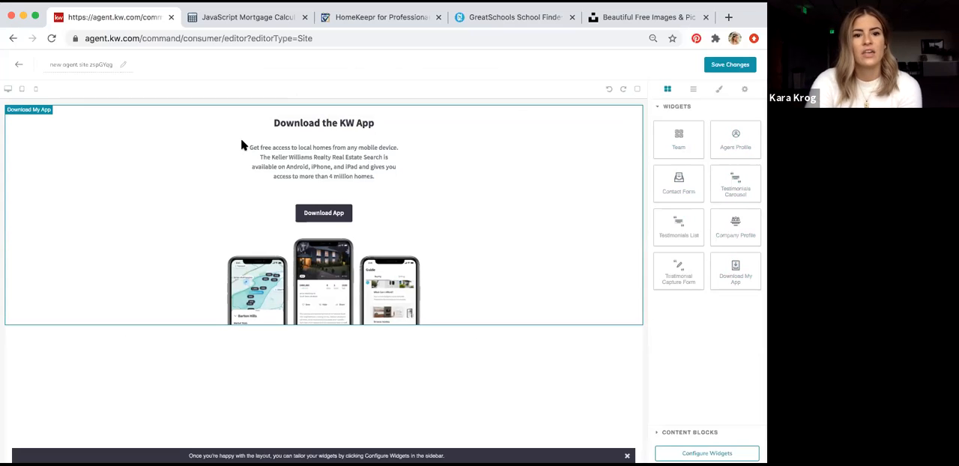
triple_click(78, 66)
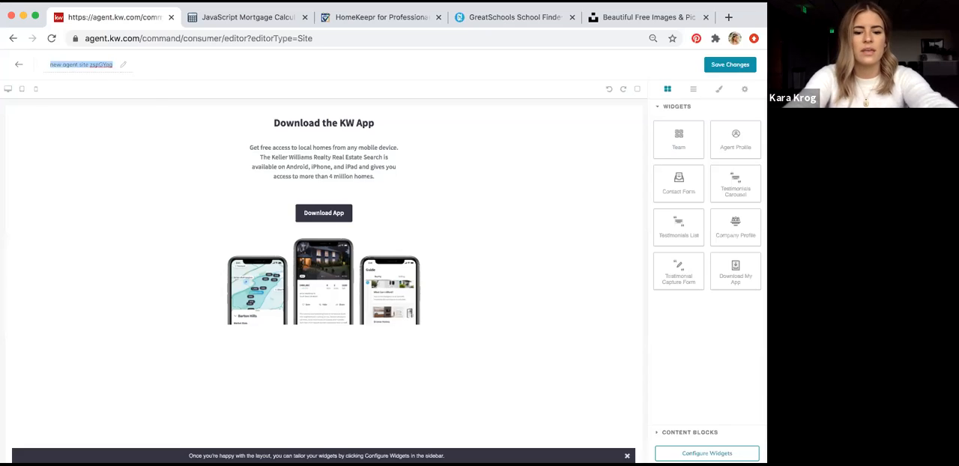
text(Mortgage Cal)
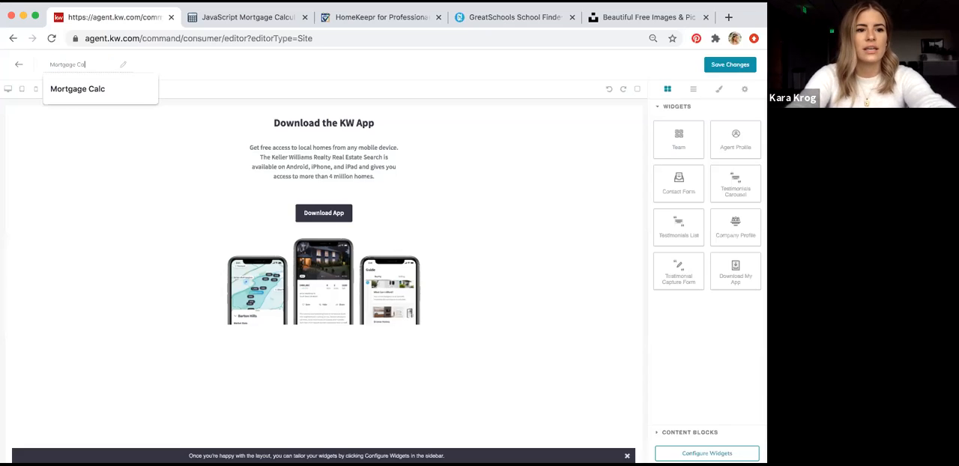
text(c 9-24)
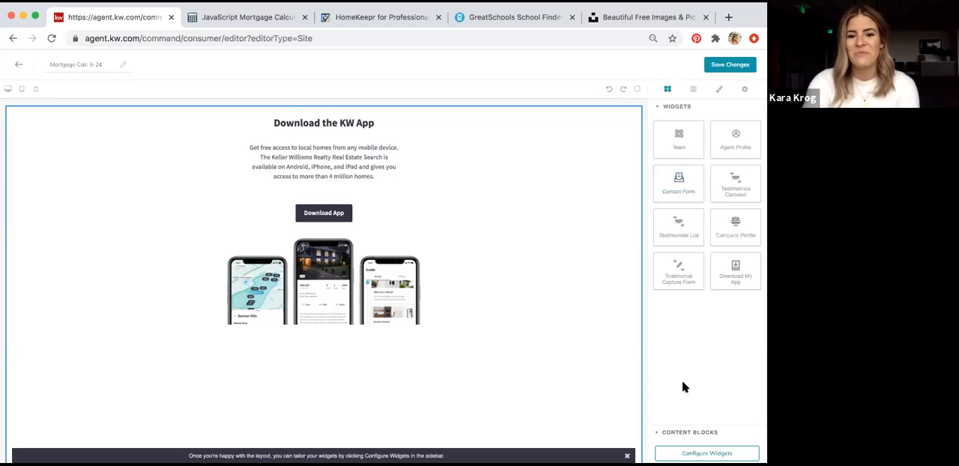
Add a text content block above the Download My App widget
click(673, 435)
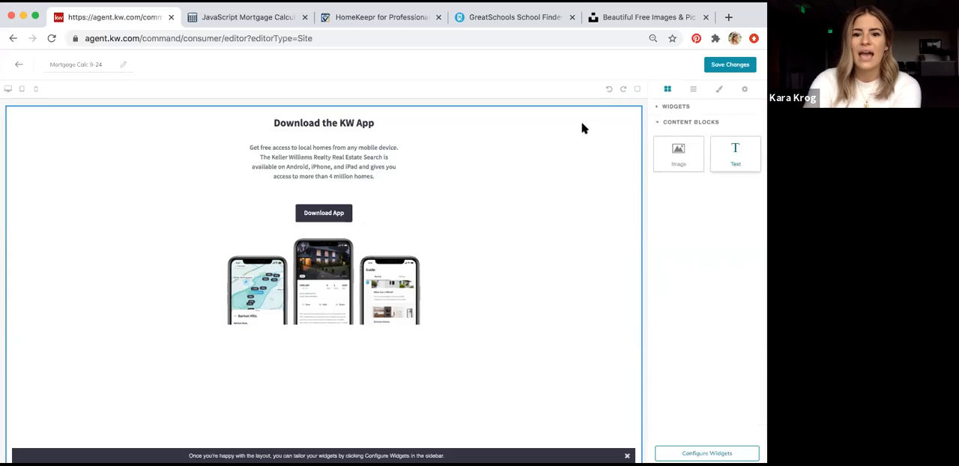
drag(470, 108, 388, 115)
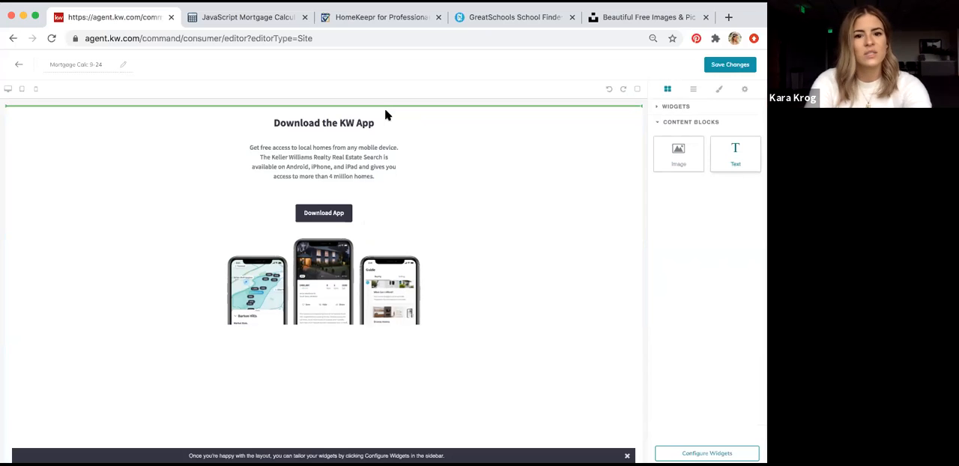
drag(385, 110, 385, 109)
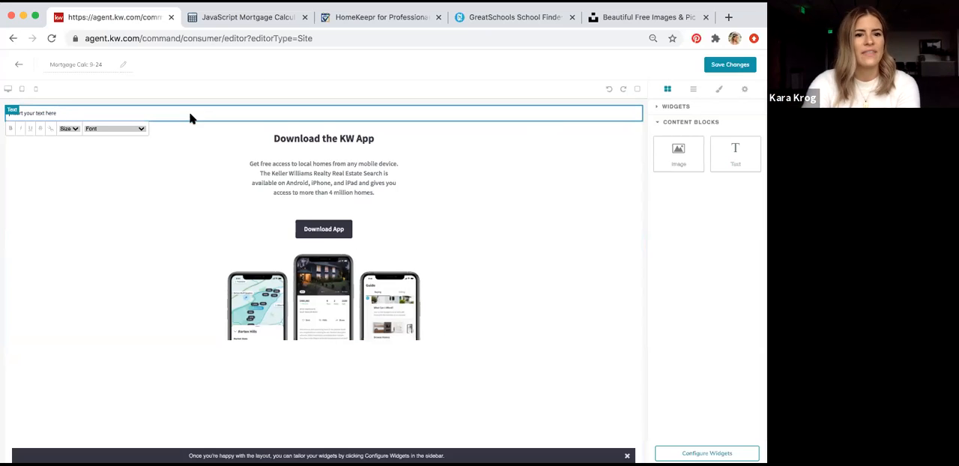
Copy the calculator's source code from the mortgagecalculator.org JavaScript calculator page to the clipboard
click(234, 17)
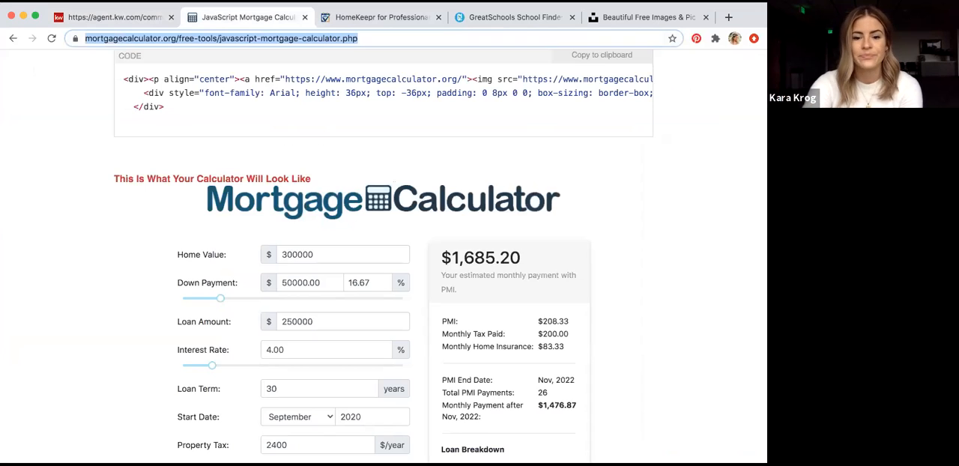
scroll(208, 115, up, 1)
scroll(208, 115, up, 1)
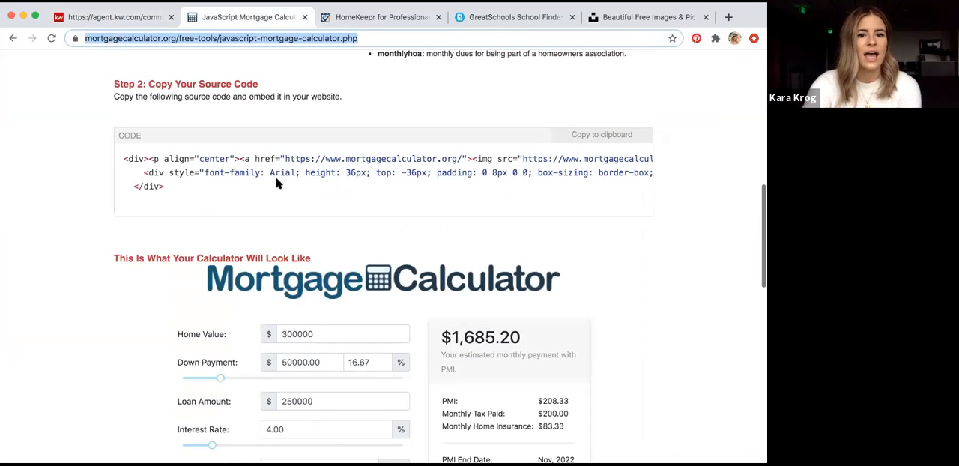
click(607, 137)
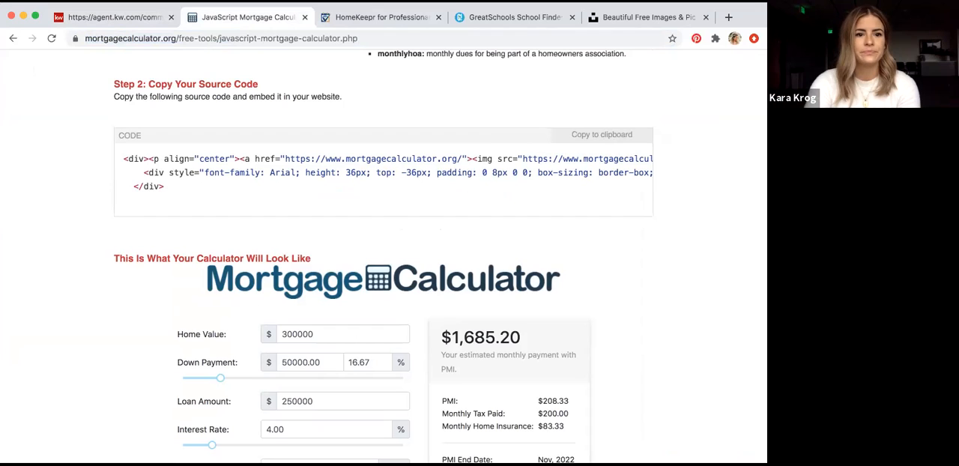
Return to the KW Command site editor and replace the text block's placeholder with the copied calculator code
click(130, 22)
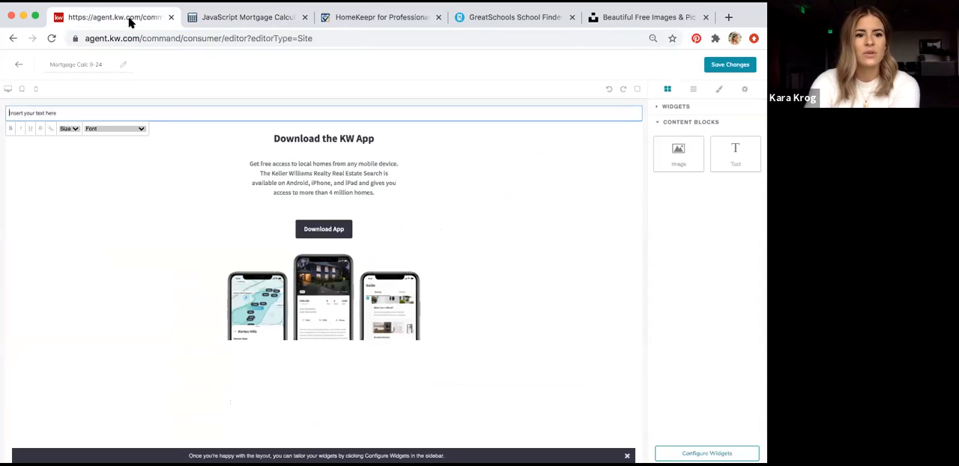
click(141, 114)
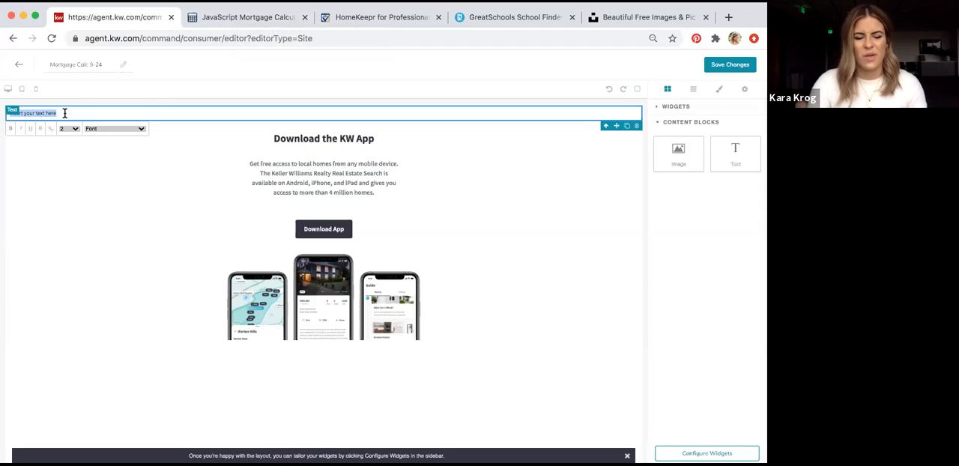
key(BackSpace)
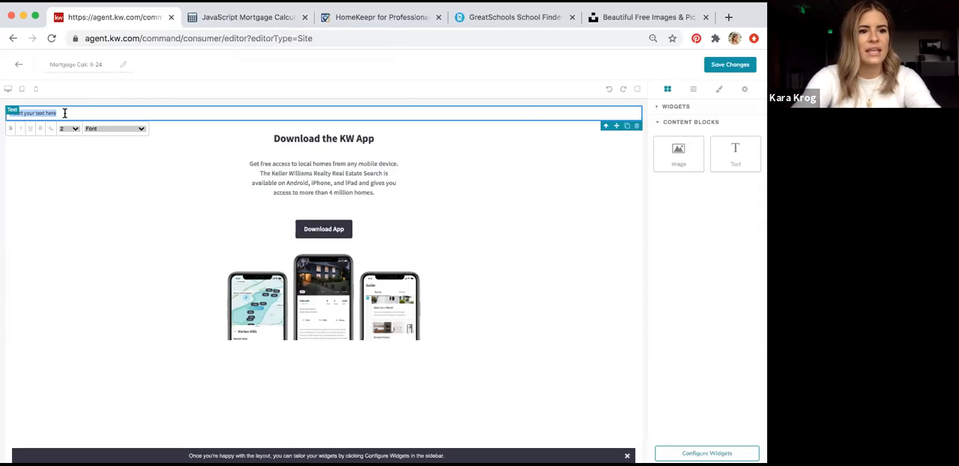
key(super+v)
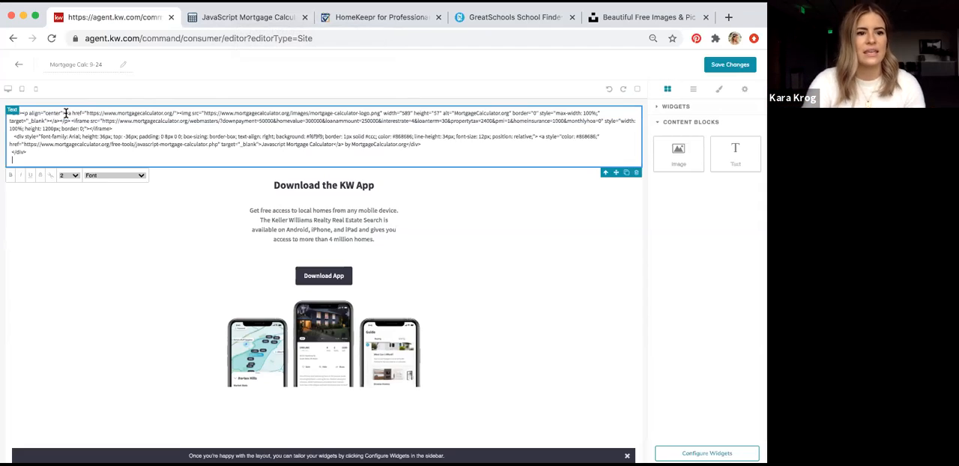
Compare with the calculator preview on the mortgagecalculator.org page, including its loan fields and source code, and return to the editor
click(216, 19)
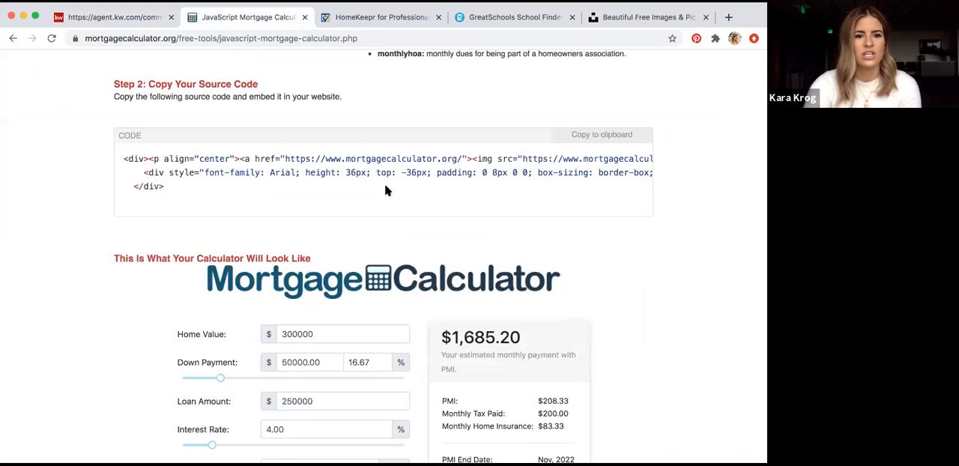
scroll(396, 194, down, 3)
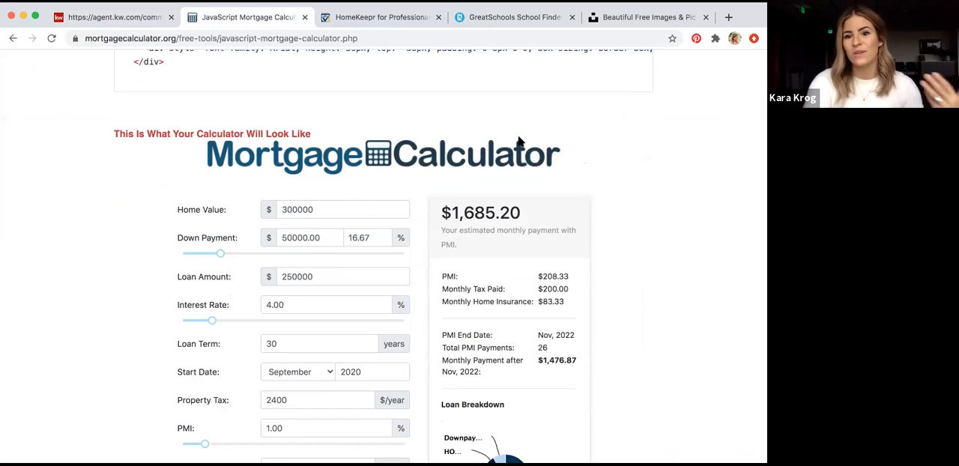
scroll(375, 208, down, 5)
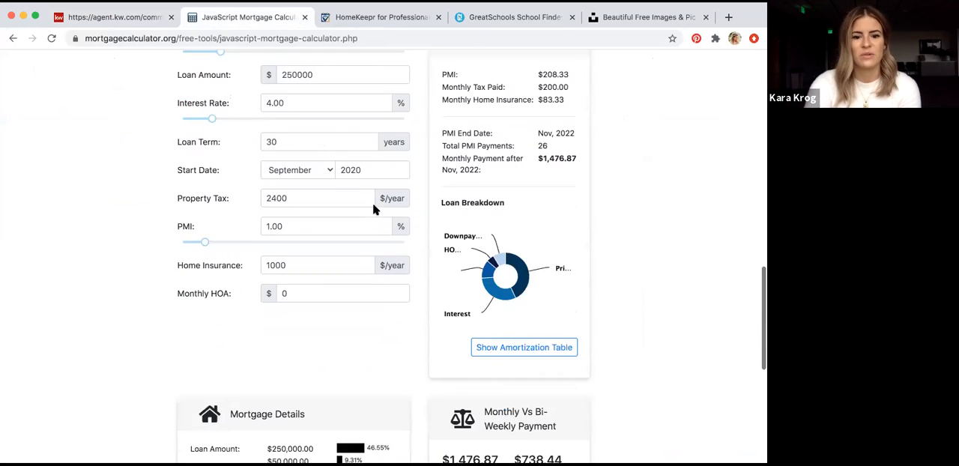
scroll(375, 210, up, 7)
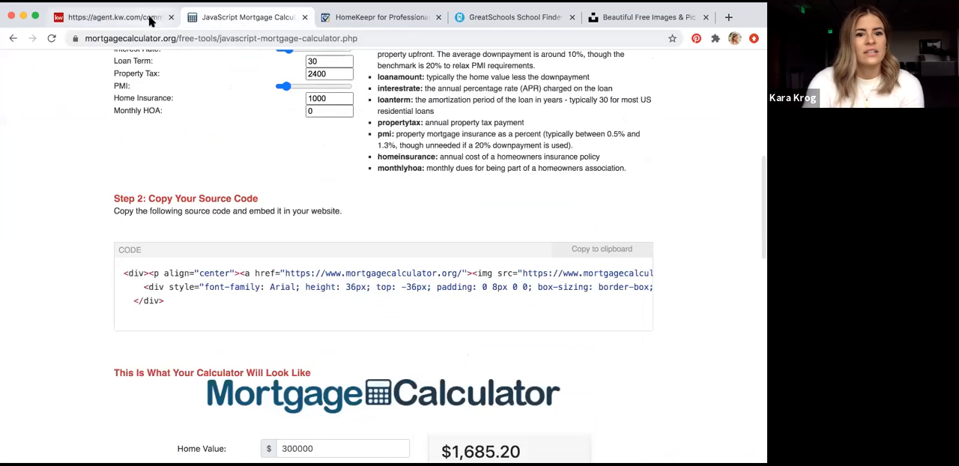
click(149, 19)
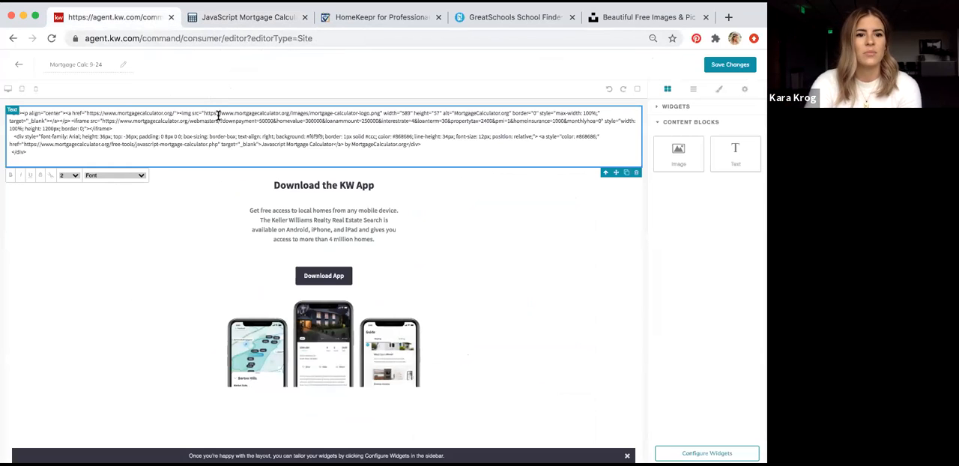
Remove pasted code lines from the text block and delete the whole block from the page
triple_click(218, 115)
key(BackSpace)
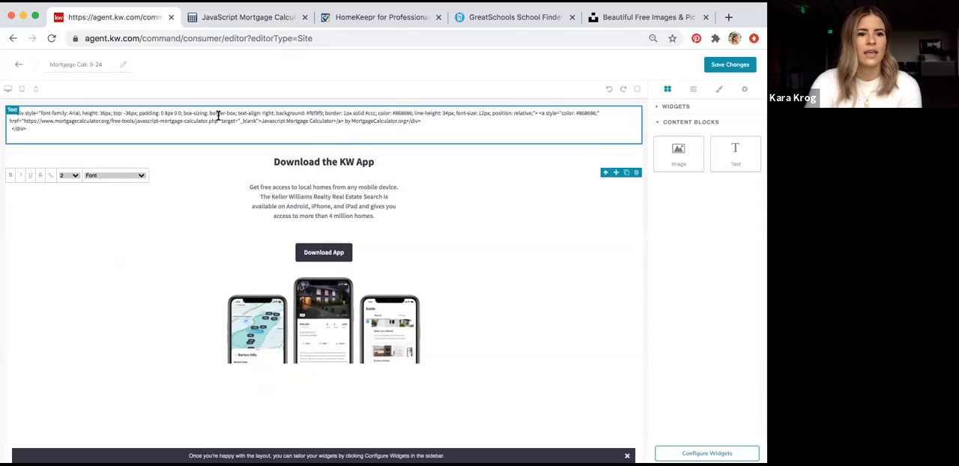
double_click(218, 115)
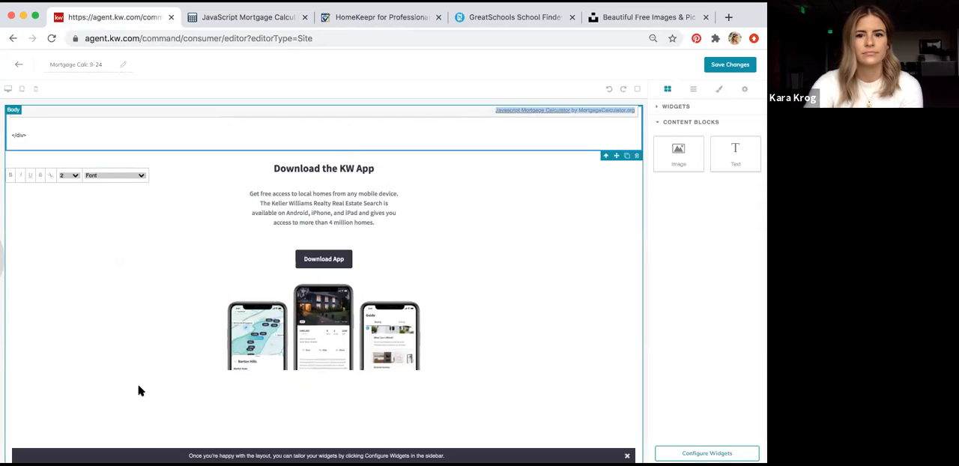
click(17, 134)
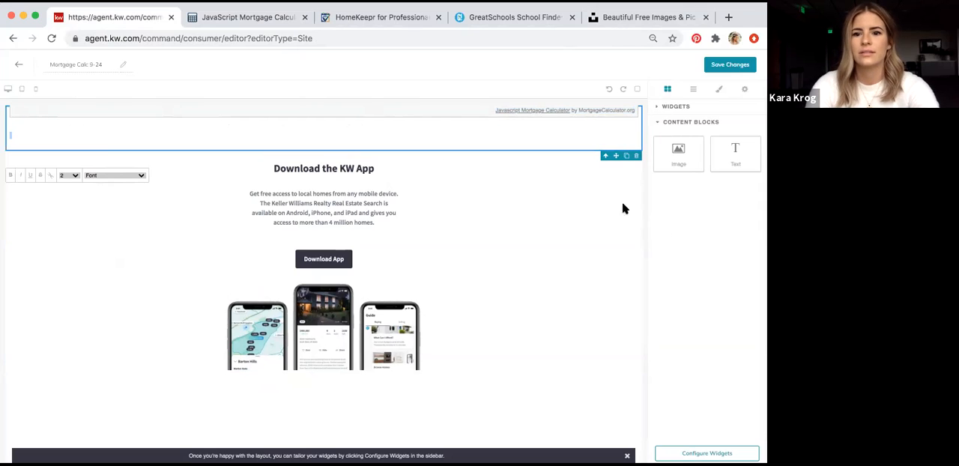
click(636, 155)
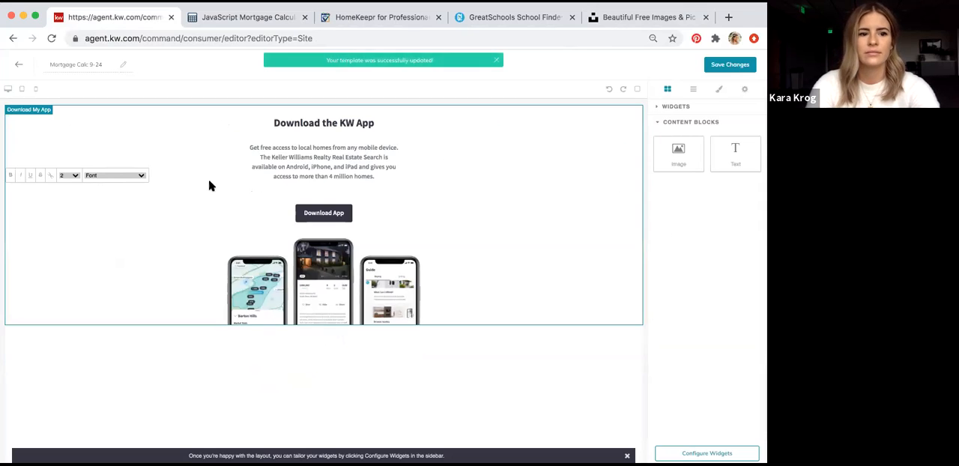
Add a new text block above the Download My App widget, paste the calculator code, and render its first line as the live calculator
drag(723, 165, 593, 120)
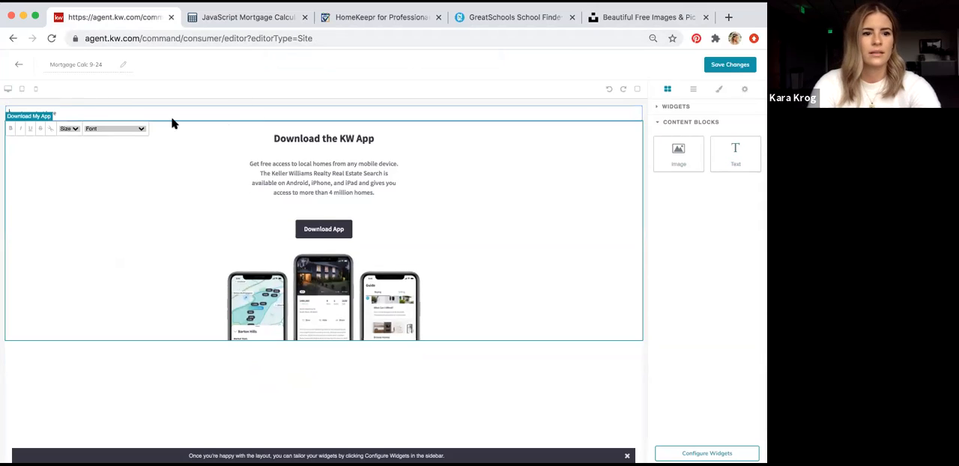
click(120, 107)
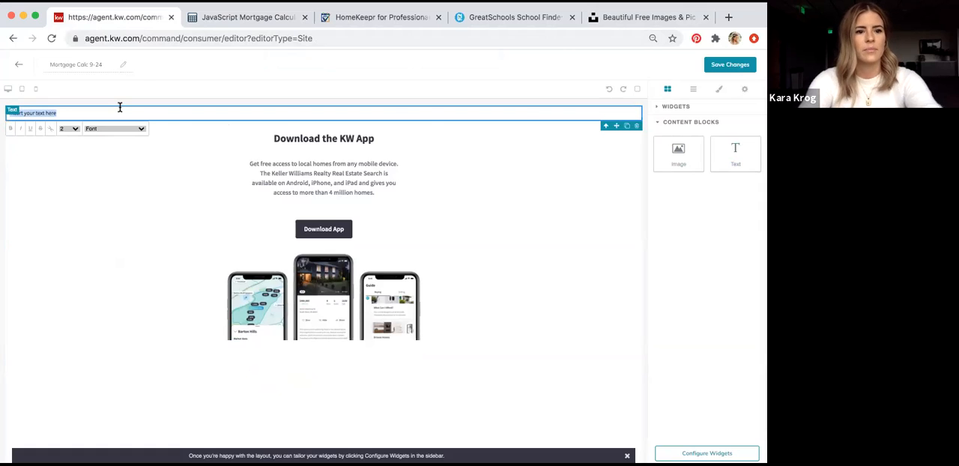
key(super+v)
triple_click(120, 112)
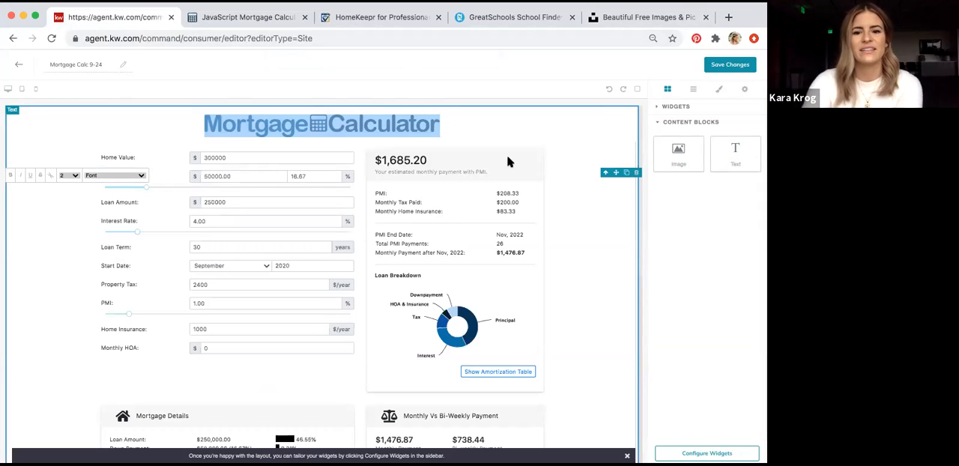
Render the remaining footer code below the calculator and delete the leftover </div> tag
scroll(593, 231, down, 5)
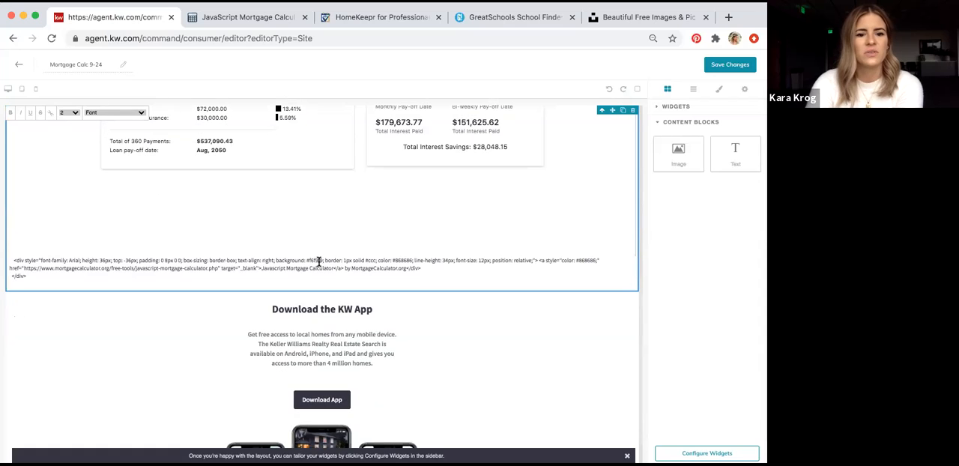
triple_click(318, 260)
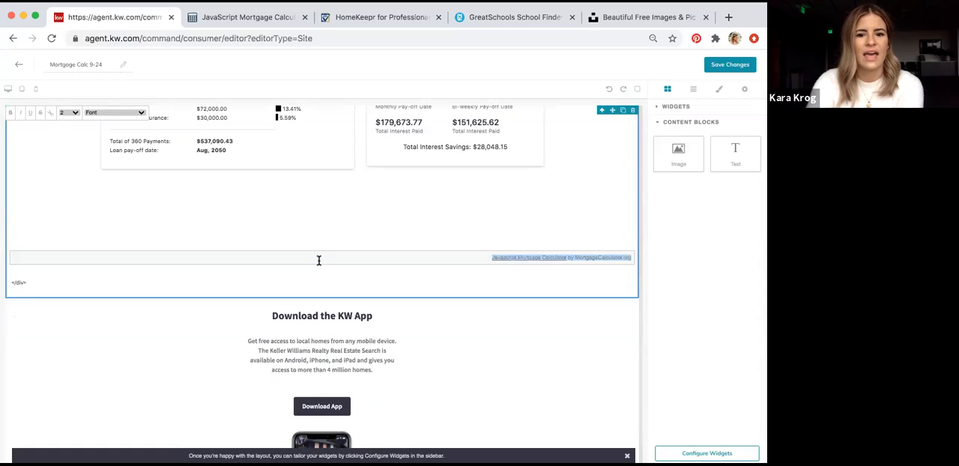
click(232, 288)
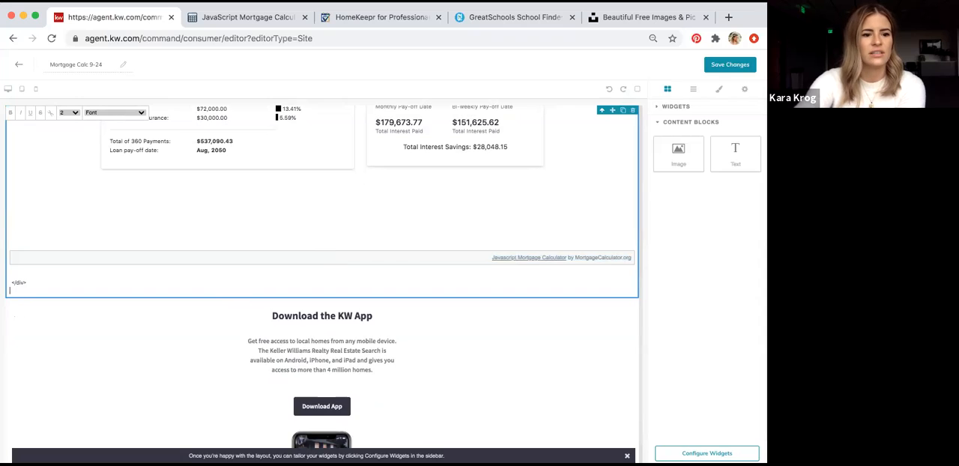
key(BackSpace)
key(BackSpace)
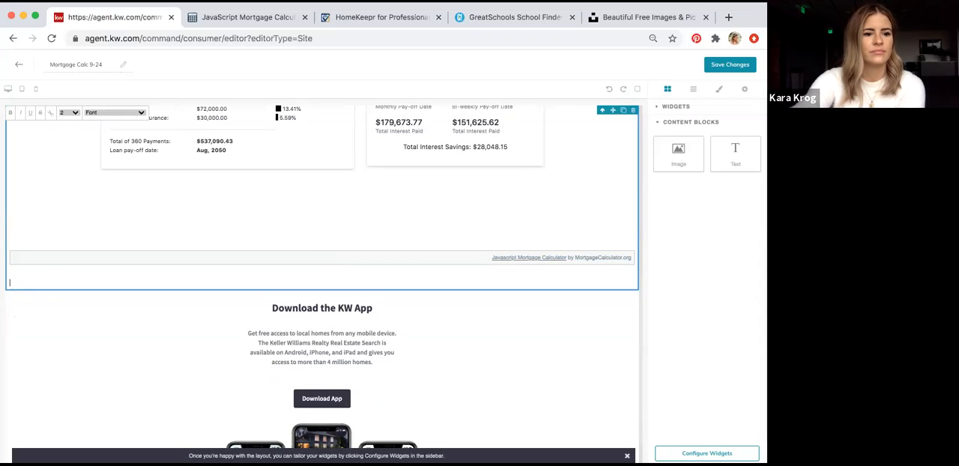
Delete the empty line and the attribution "Javascript Mortgage Calculator by MortgageCalculator.org" from the footer bar below the calculator
key(BackSpace)
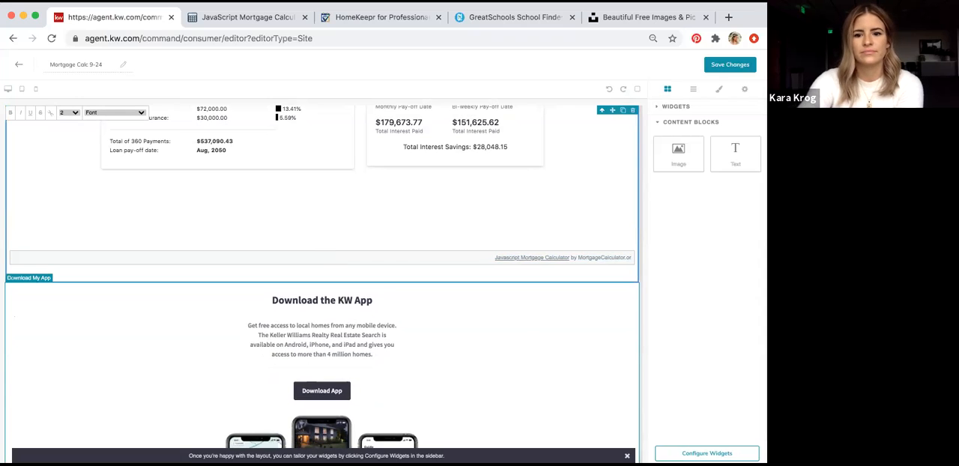
key(BackSpace)
key(BackSpace)
key(BackSpace)
key(BackSpace)
key(BackSpace)
key(BackSpace)
key(BackSpace)
key(BackSpace)
key(BackSpace)
key(BackSpace)
key(BackSpace)
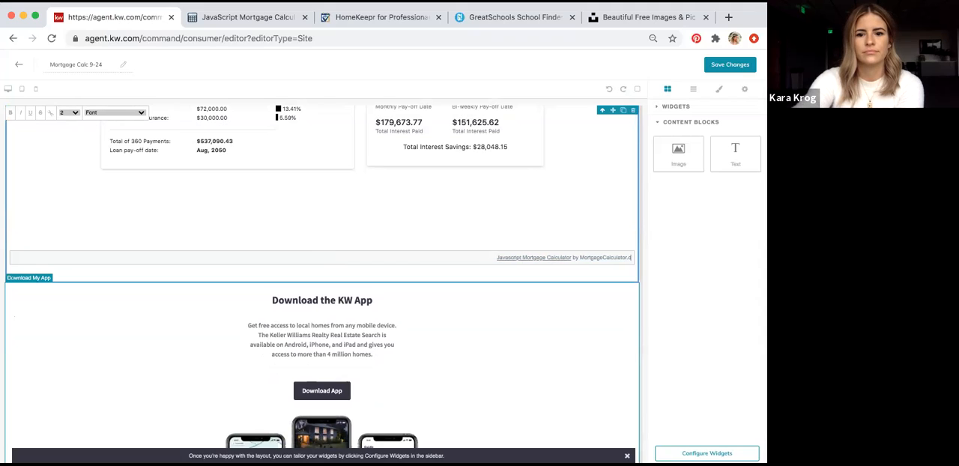
key(BackSpace)
key(BackSpace)
key(BackSpace)
key(BackSpace)
key(BackSpace)
key(BackSpace)
key(BackSpace)
key(BackSpace)
key(BackSpace)
key(BackSpace)
key(BackSpace)
key(BackSpace)
key(BackSpace)
key(BackSpace)
key(BackSpace)
key(BackSpace)
key(BackSpace)
key(BackSpace)
key(BackSpace)
key(BackSpace)
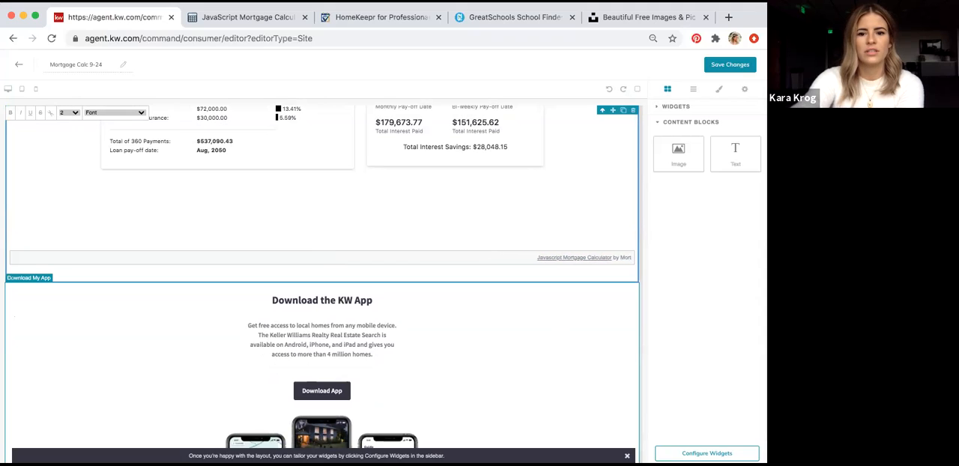
key(BackSpace)
key(BackSpace)
key(BackSpace)
key(BackSpace)
key(BackSpace)
key(BackSpace)
key(BackSpace)
key(BackSpace)
key(BackSpace)
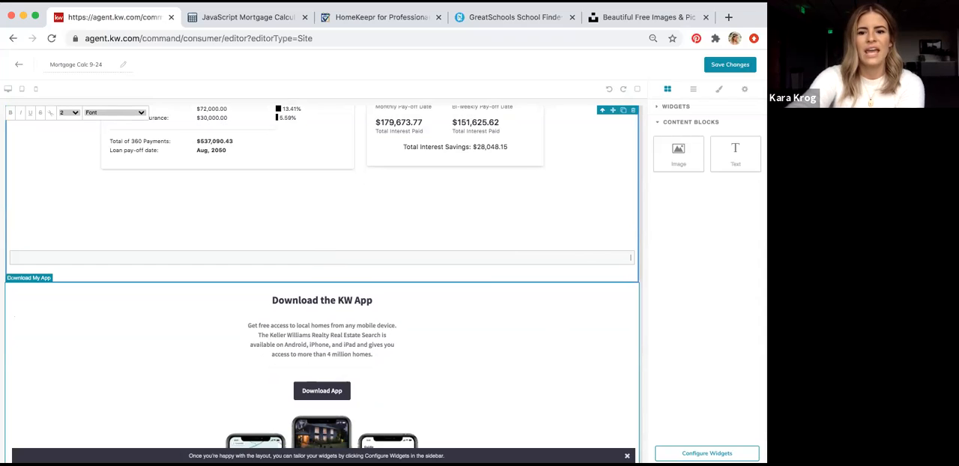
Review the calculator page layout and complete the widget configuration check for Download My App
scroll(322, 281, up, 3)
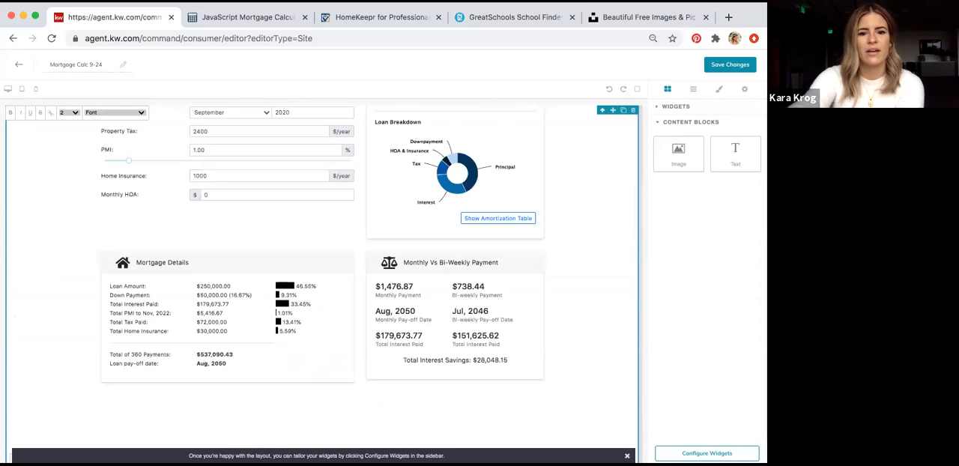
scroll(351, 253, down, 3)
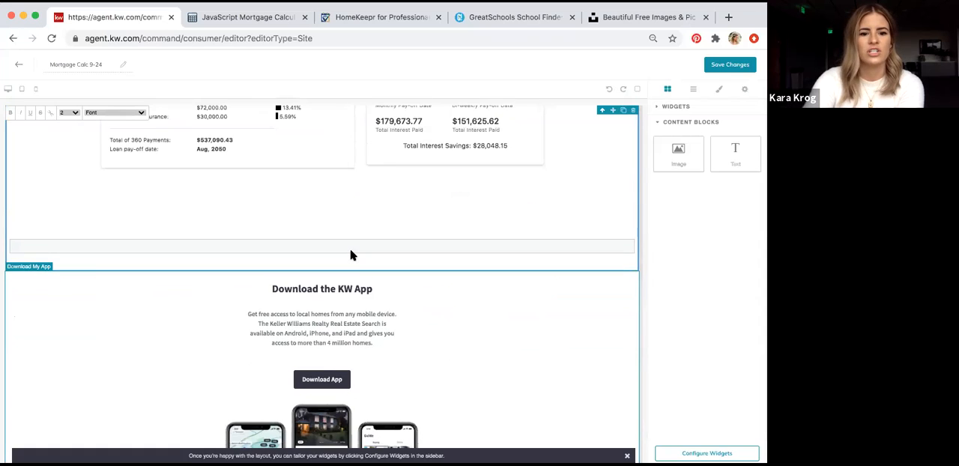
scroll(432, 160, up, 7)
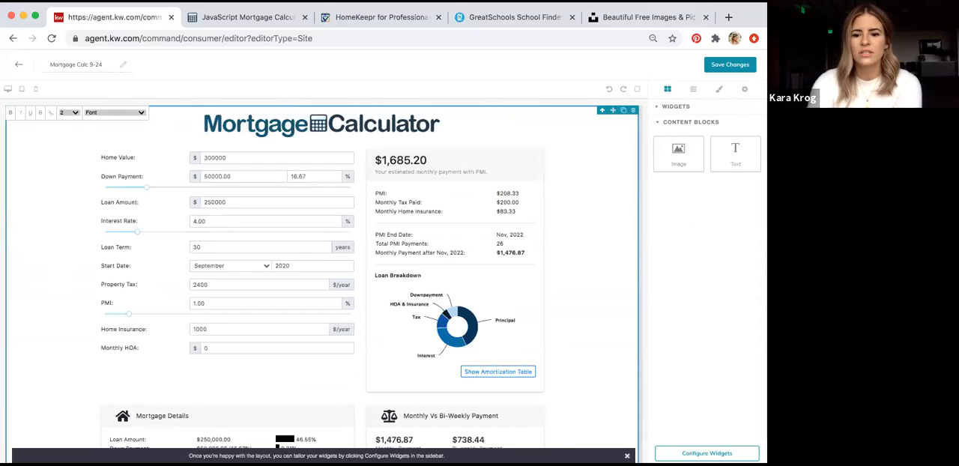
click(721, 453)
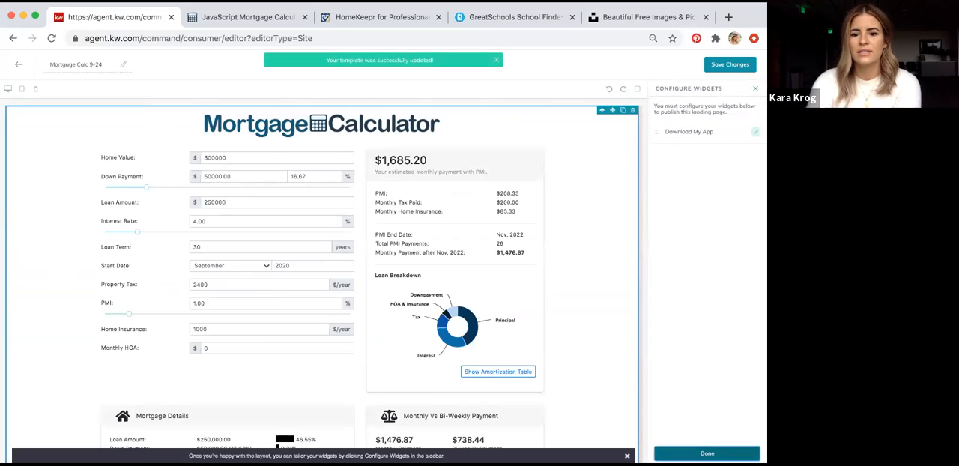
click(707, 453)
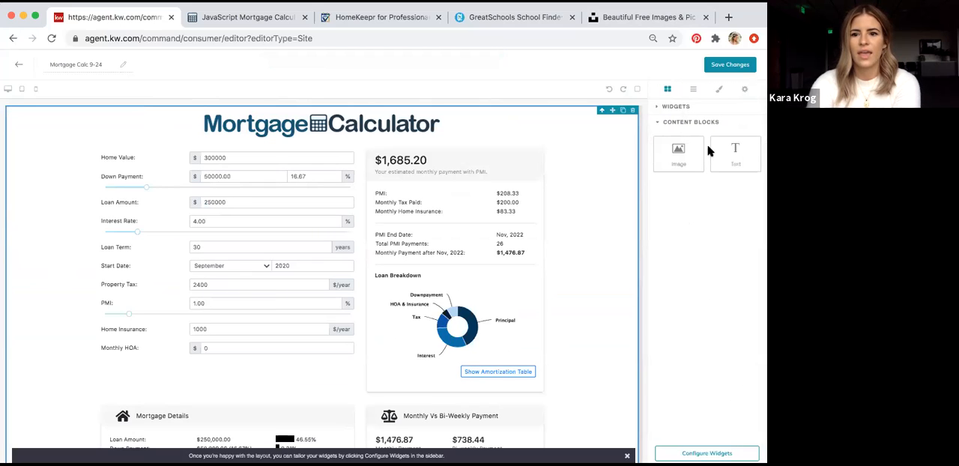
Save the mortgage calculator page and publish it as an agent site
click(725, 65)
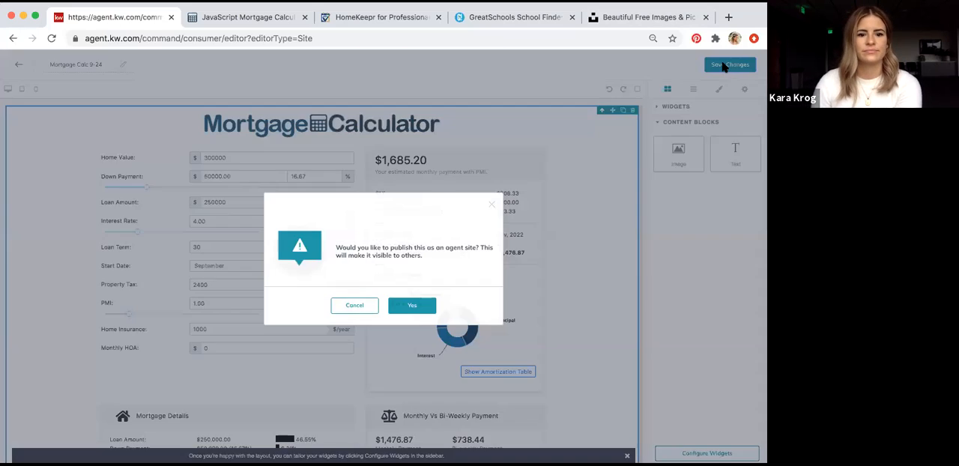
click(419, 309)
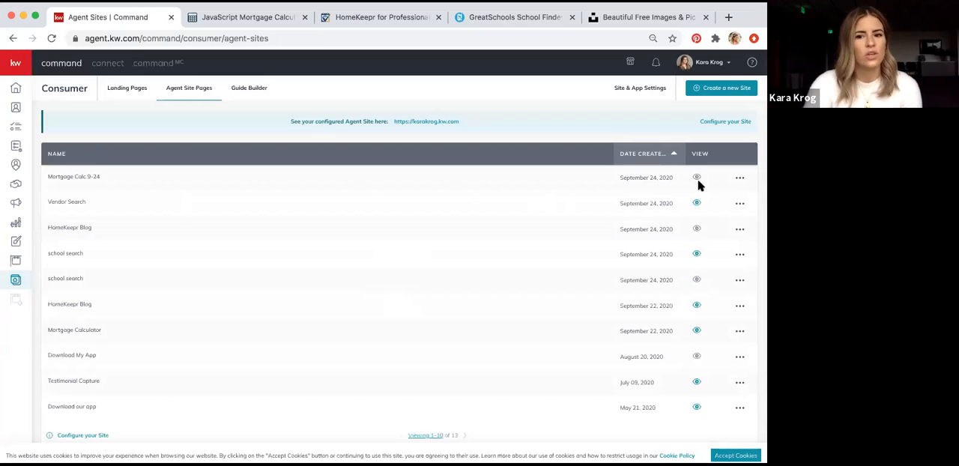
click(696, 203)
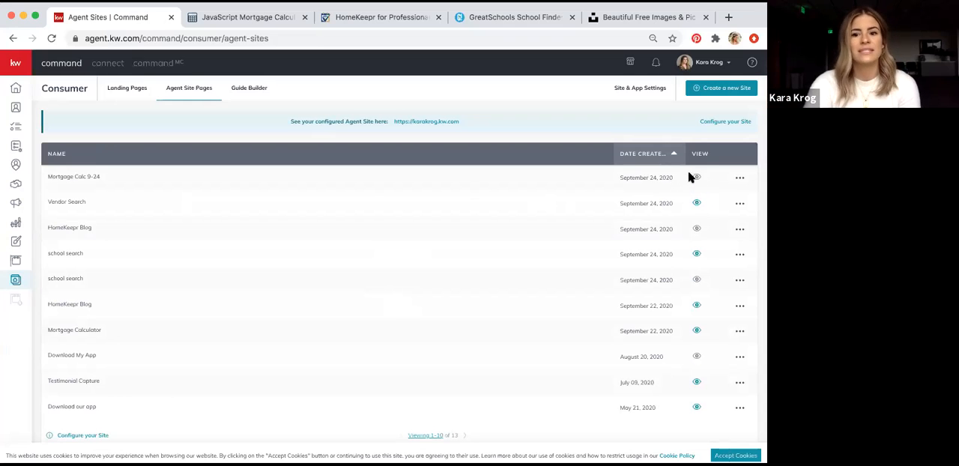
click(696, 203)
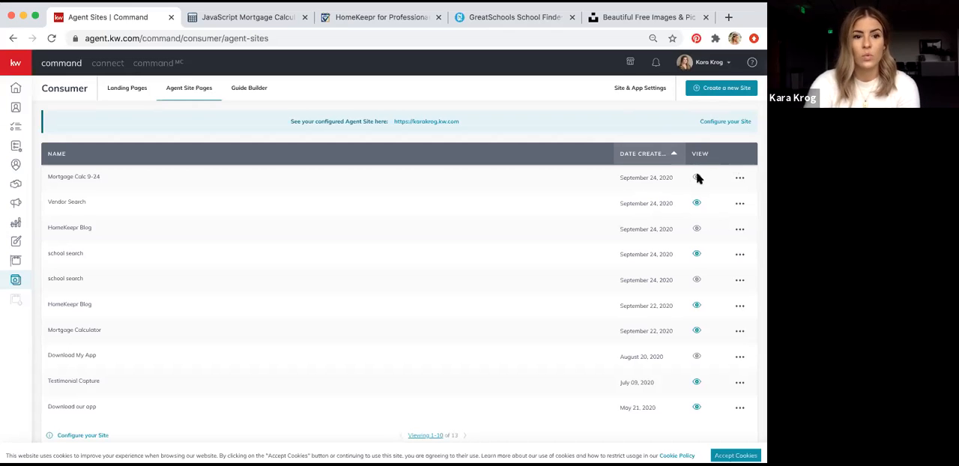
Create a new page displayed on the agent site and name it "Real Estate Blog 9-24"
click(731, 91)
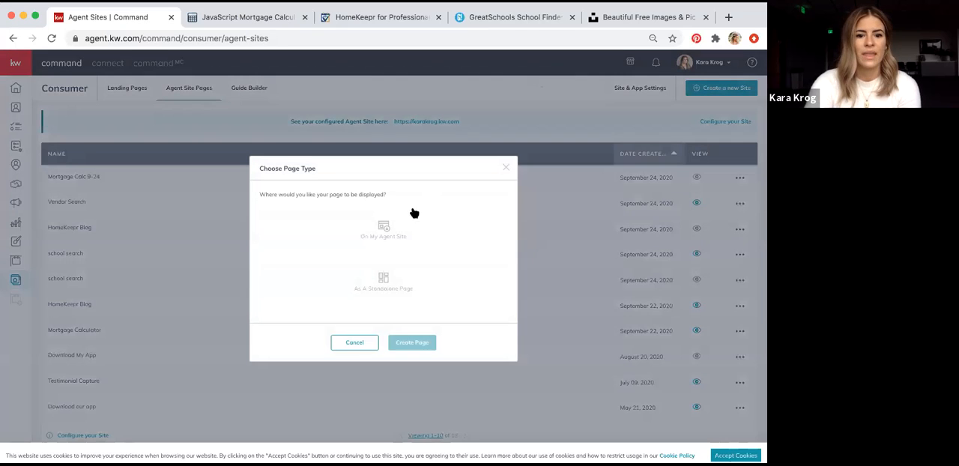
click(382, 229)
click(412, 343)
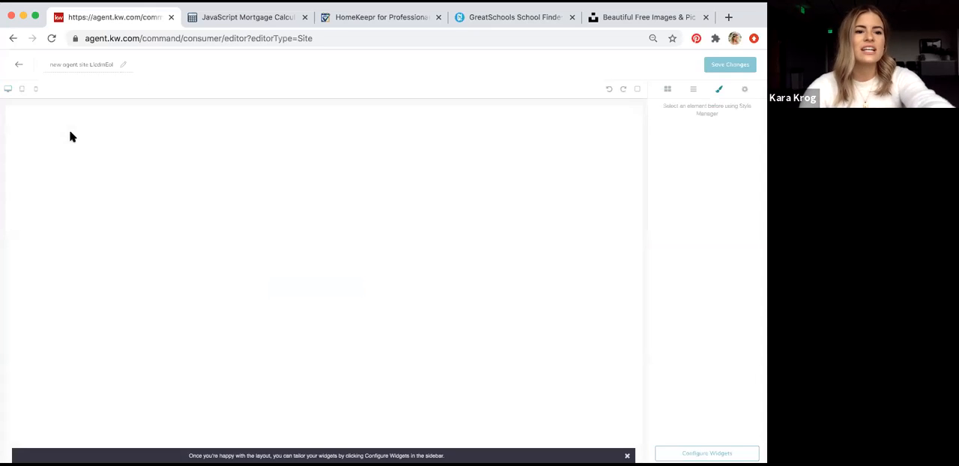
triple_click(82, 65)
text(Real Estate)
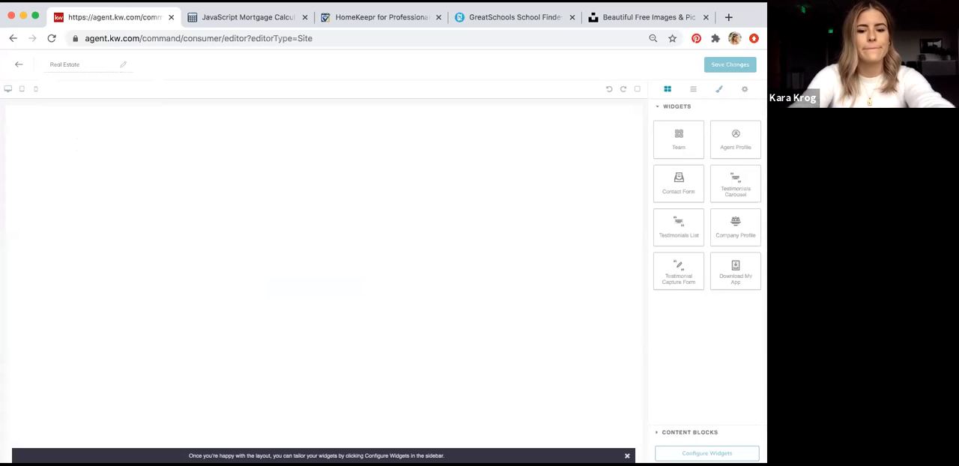
text( Blog 9-24)
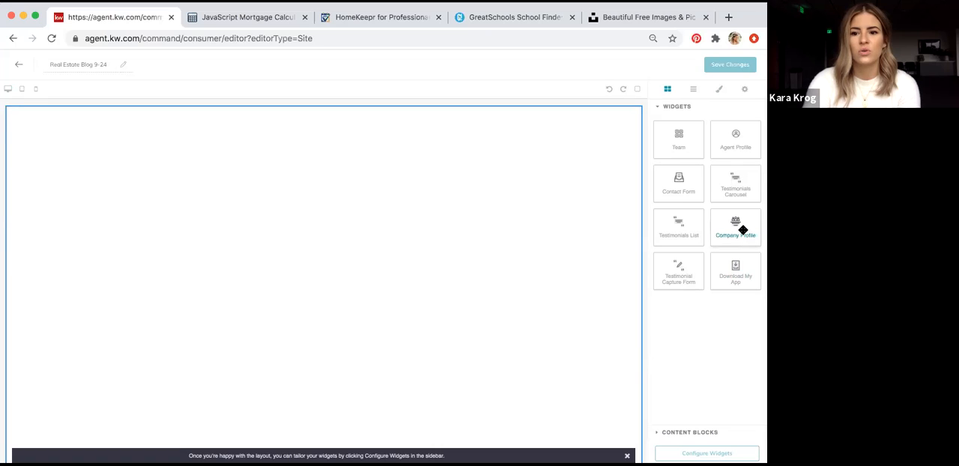
Add the Company Profile widget to the blank page and set its headline to "My Real Estate Blog"
drag(743, 230, 549, 251)
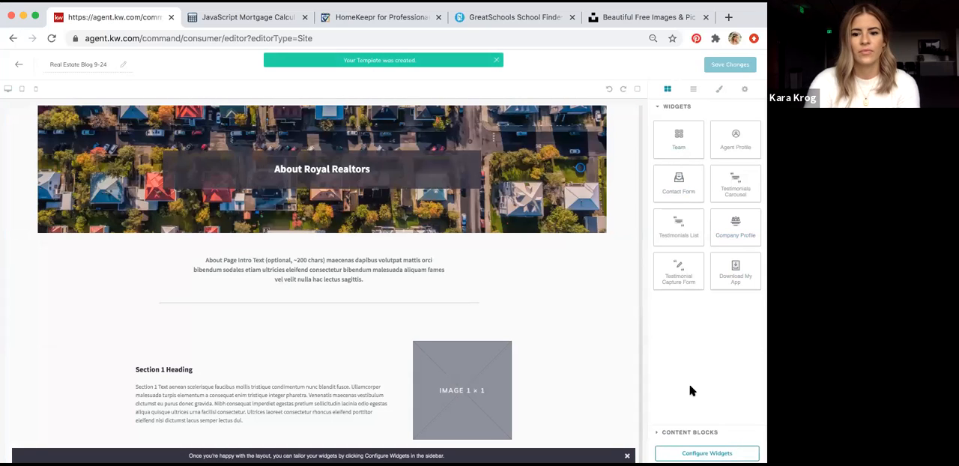
click(706, 452)
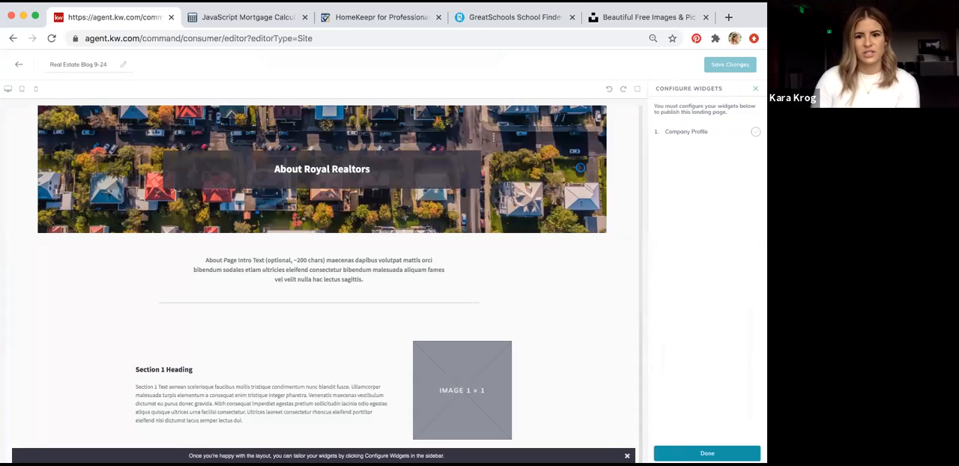
click(686, 132)
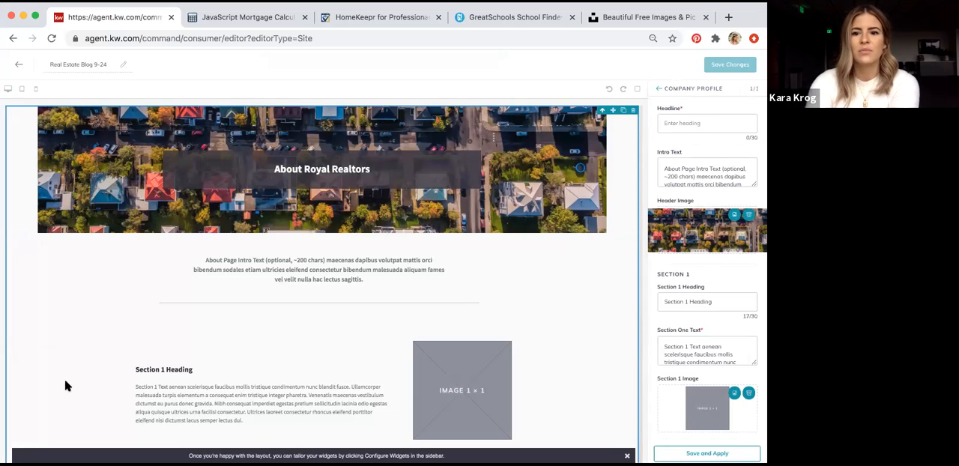
click(695, 124)
text(My Real Estate Blog)
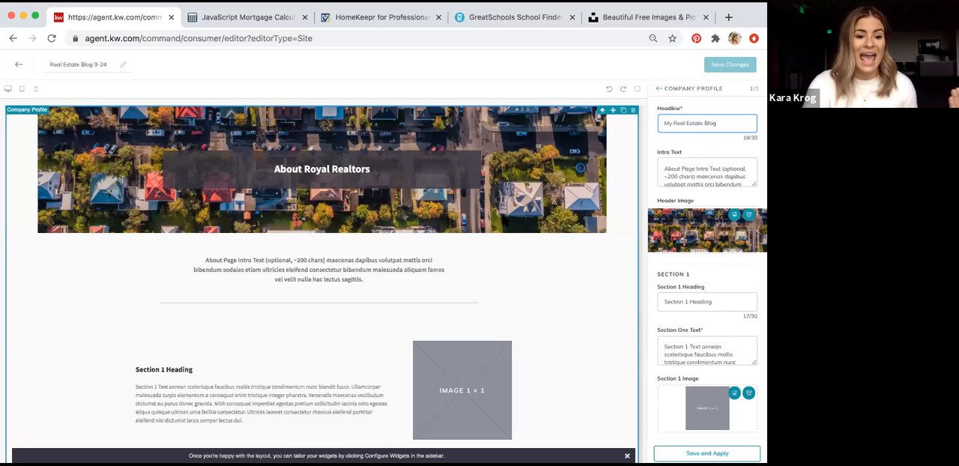
Switch to Unsplash, search for "seattle", and browse the photos for a possible header image
click(616, 19)
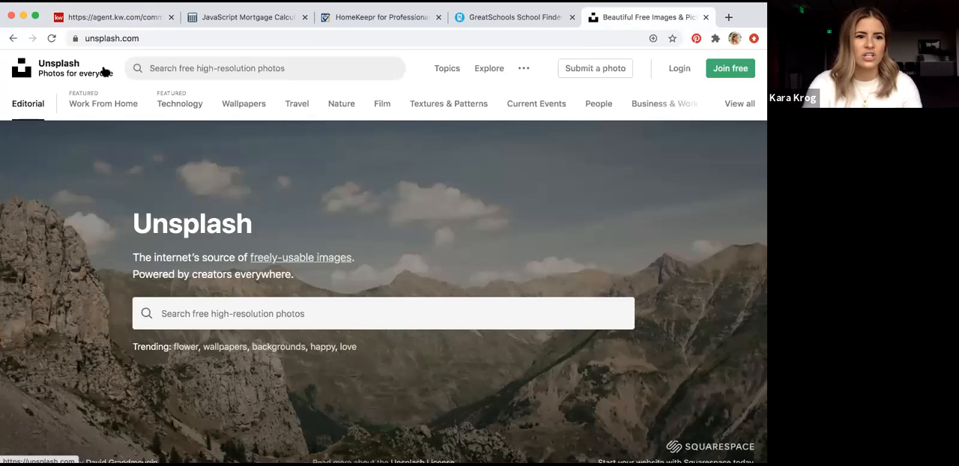
click(202, 68)
text(se)
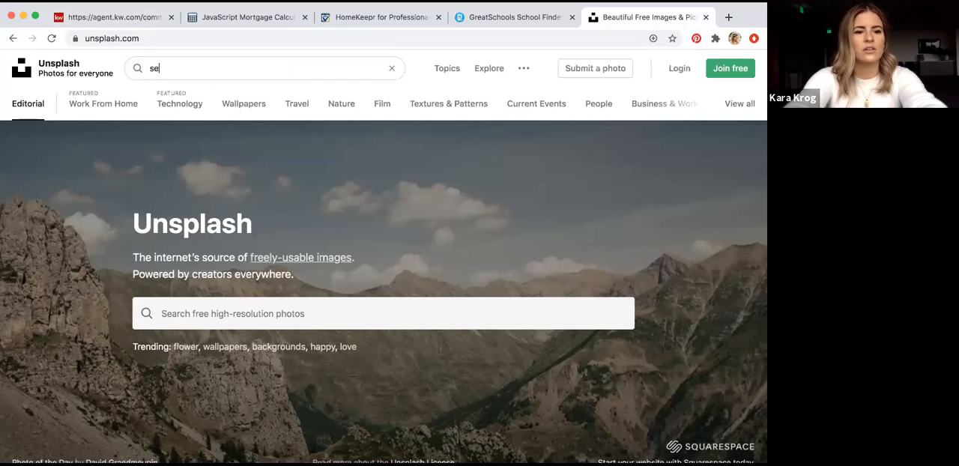
text(attle)
key(Return)
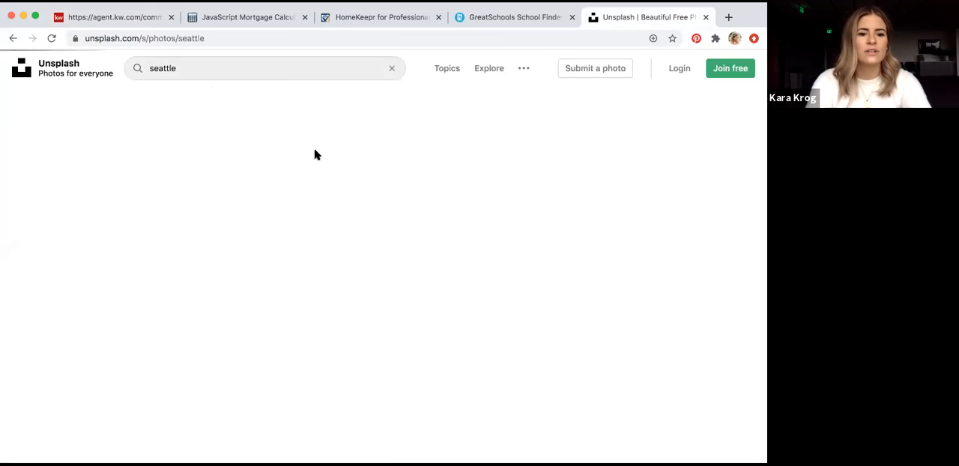
scroll(367, 194, down, 5)
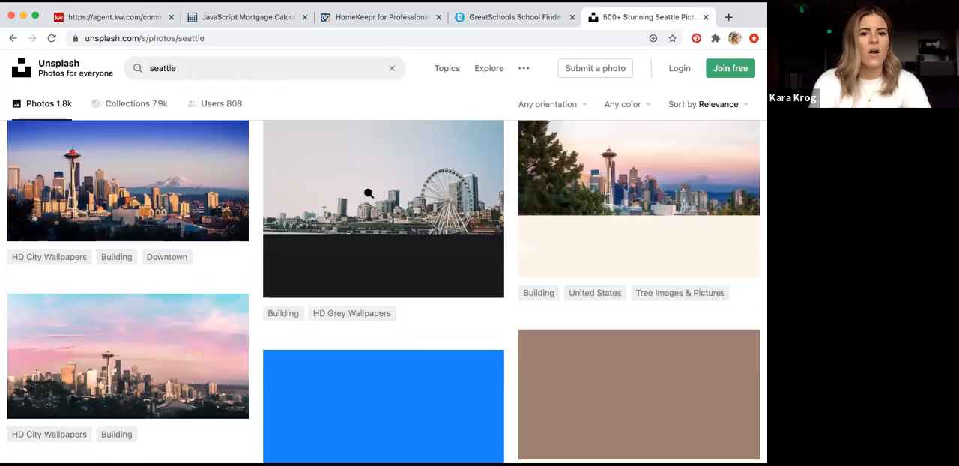
scroll(367, 195, down, 3)
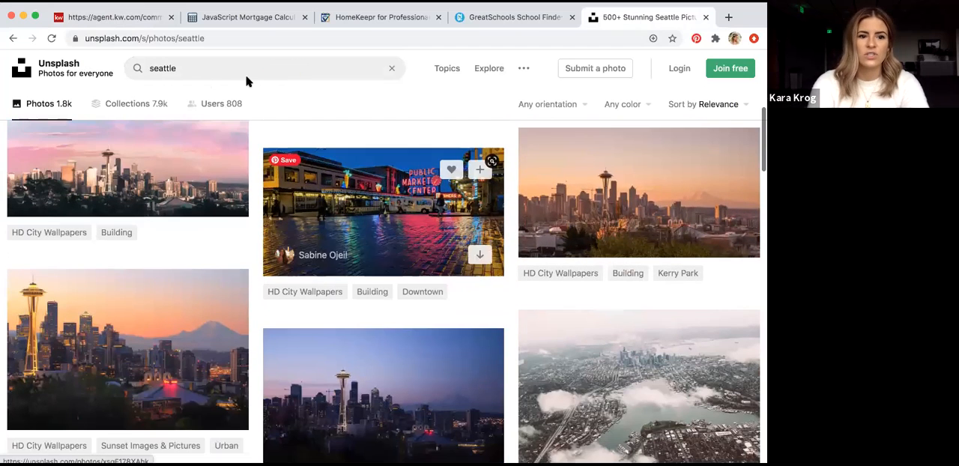
Search Unsplash for "blog" and look through the photos for a suitable blog image
drag(192, 67, 108, 67)
text(blog)
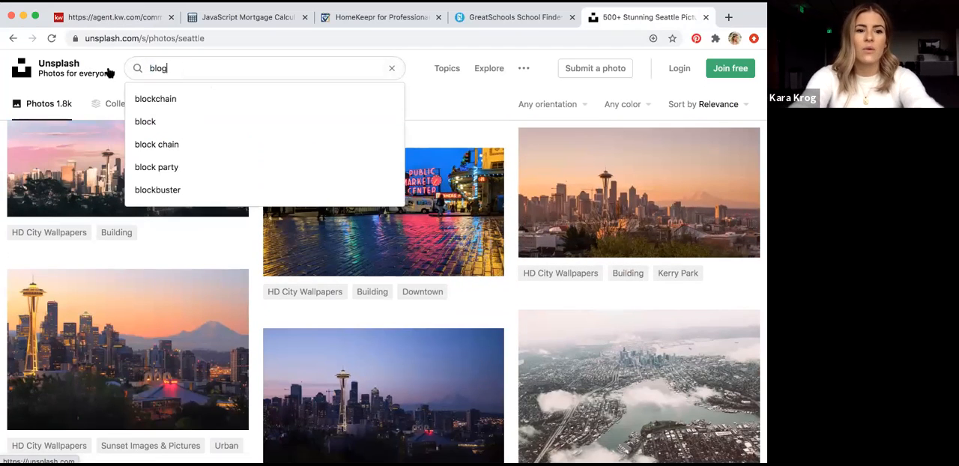
key(Return)
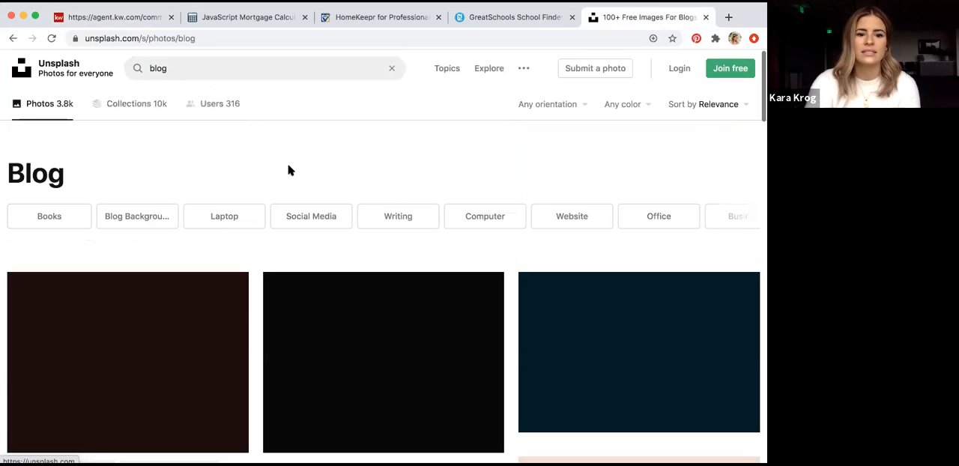
scroll(289, 167, down, 3)
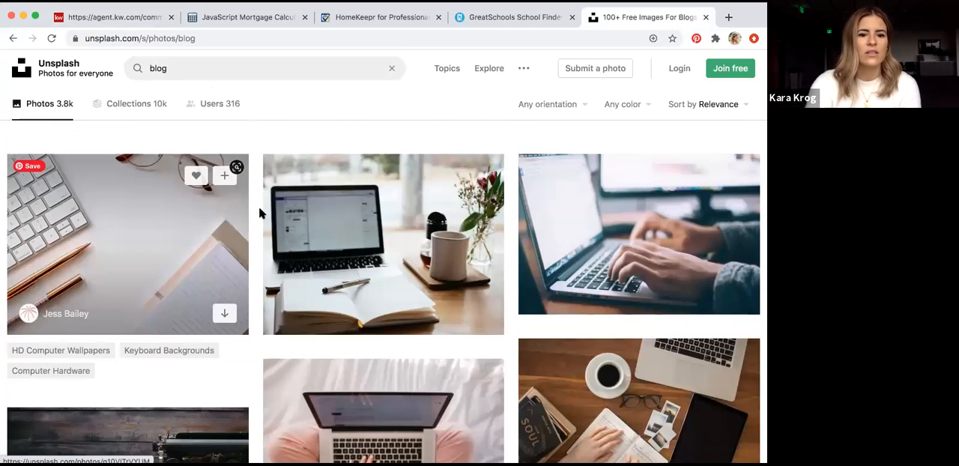
scroll(655, 228, down, 3)
scroll(654, 228, down, 3)
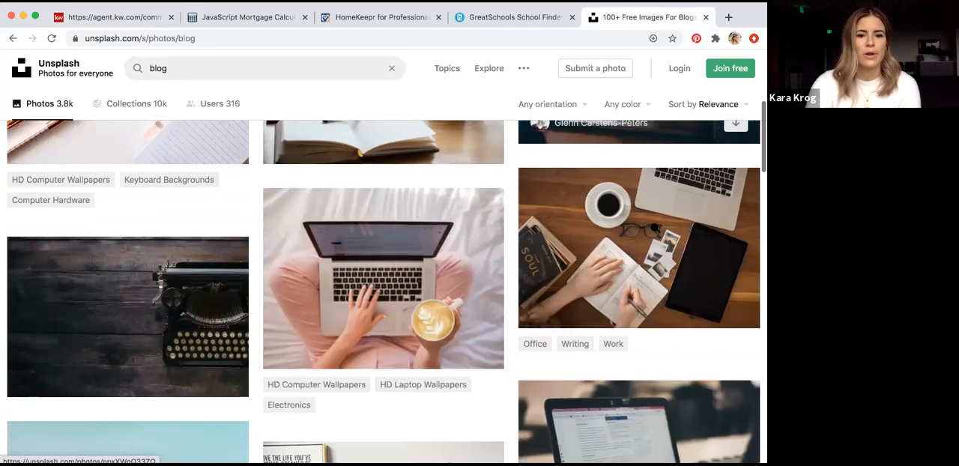
click(361, 17)
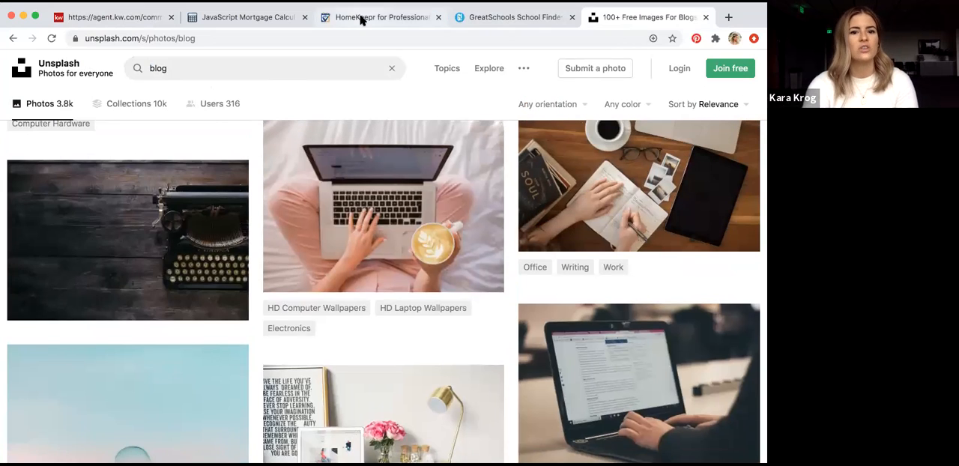
Return to the KW Command page editor and clear the Company Profile widget's intro text
click(107, 20)
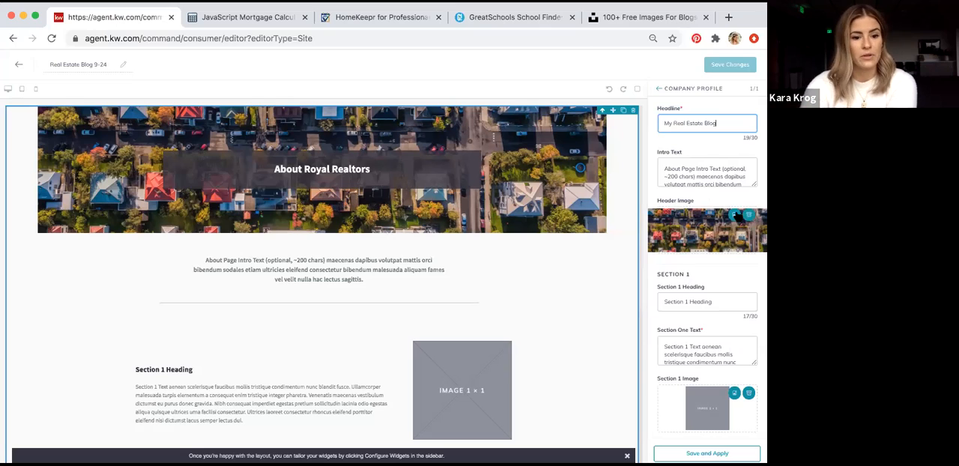
scroll(677, 171, down, 2)
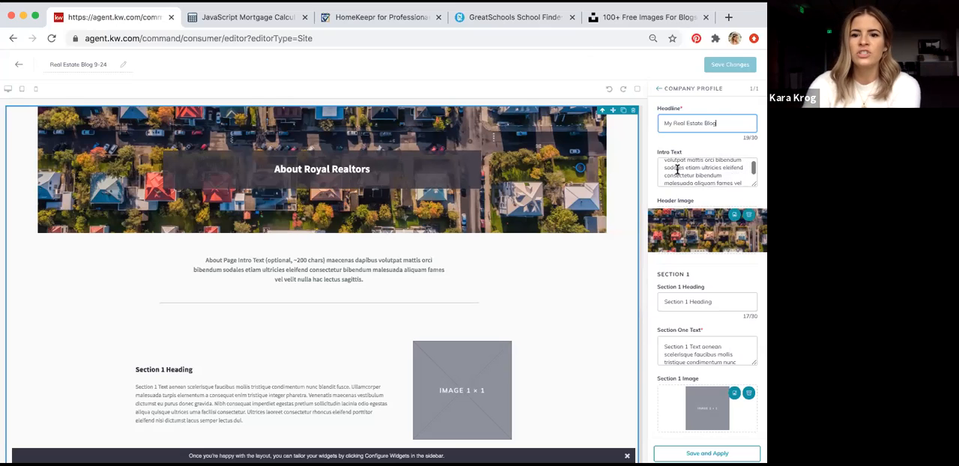
scroll(677, 170, up, 2)
click(660, 160)
drag(660, 161, 739, 192)
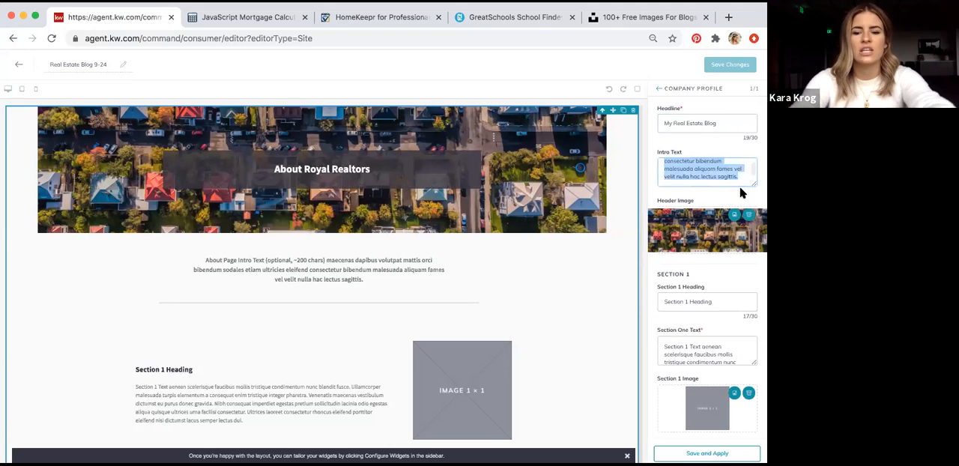
key(BackSpace)
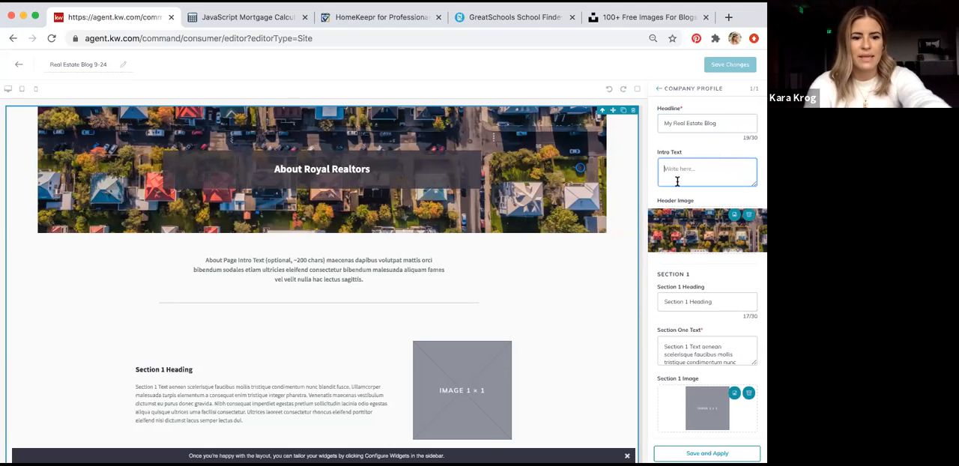
Clear the Section 1 heading and text and remove the Section 1 placeholder image
scroll(674, 188, down, 2)
triple_click(675, 225)
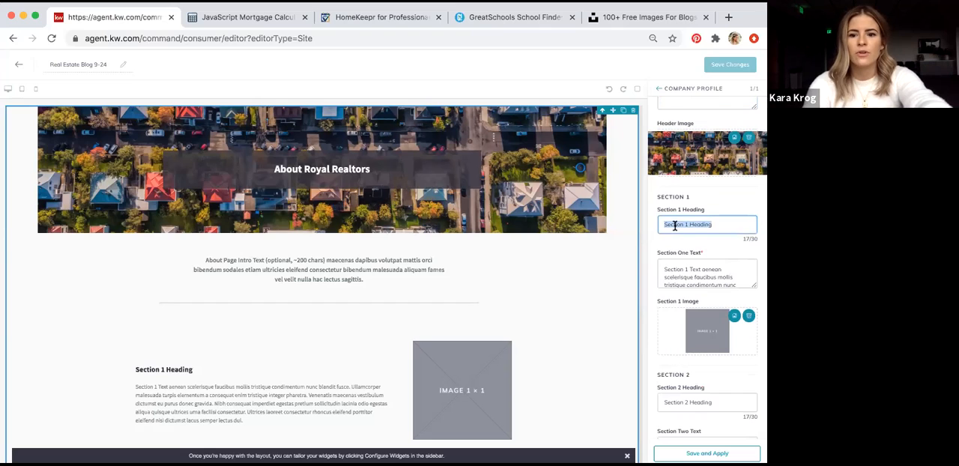
key(BackSpace)
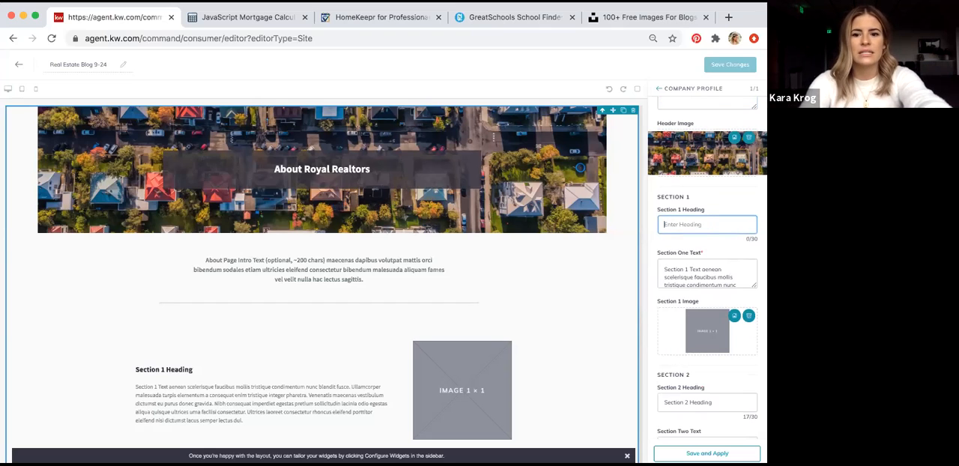
scroll(674, 222, down, 2)
drag(663, 201, 755, 229)
key(BackSpace)
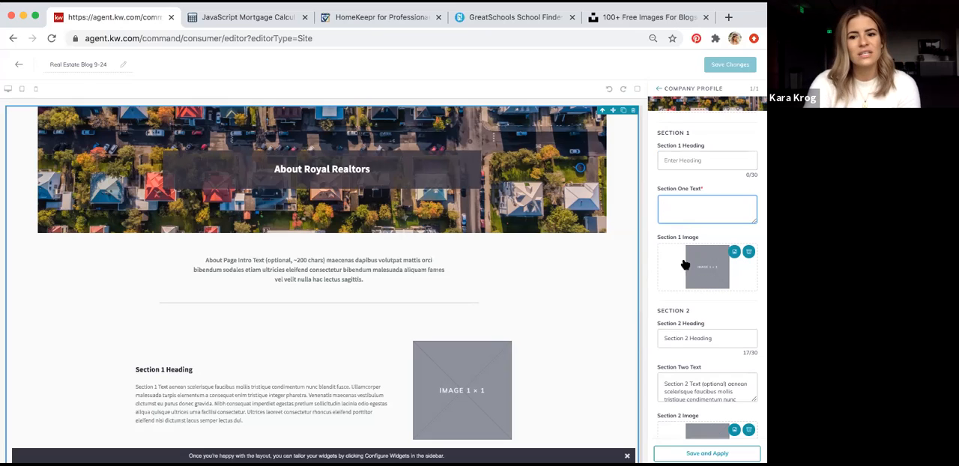
scroll(719, 282, down, 1)
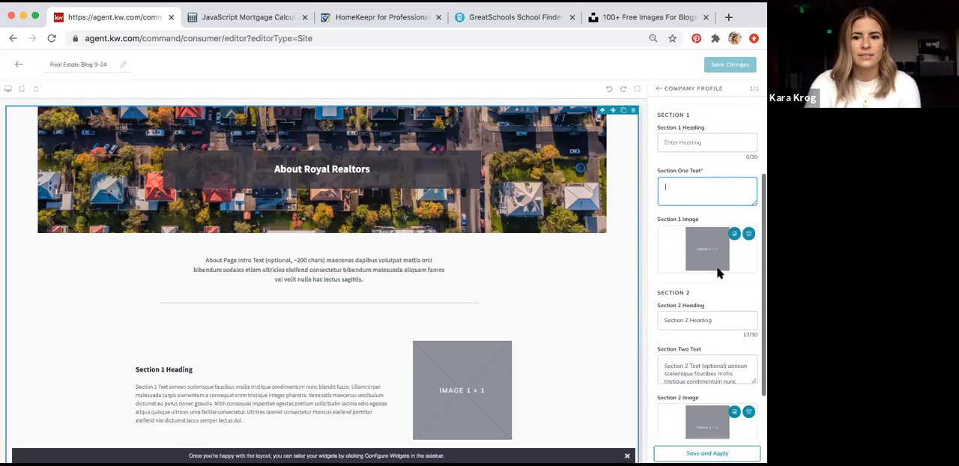
click(748, 234)
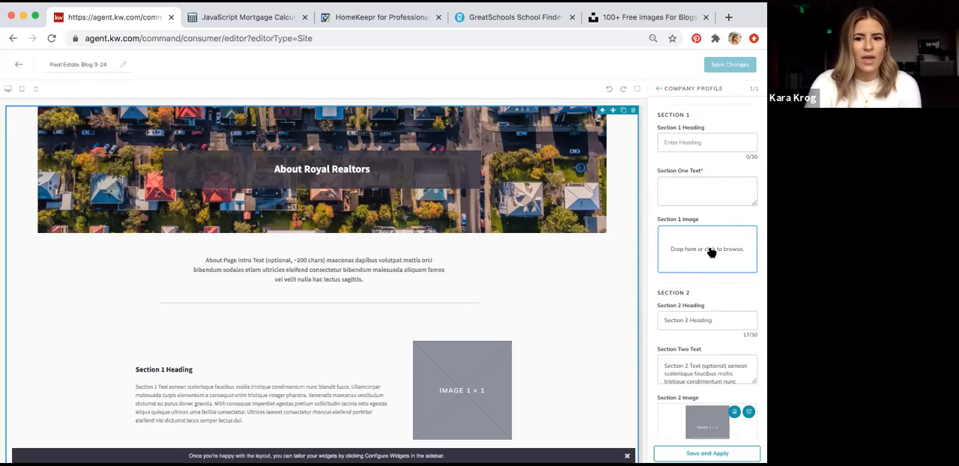
Clear the Section 2 heading and text and remove the Section 2 placeholder image
scroll(711, 248, up, 3)
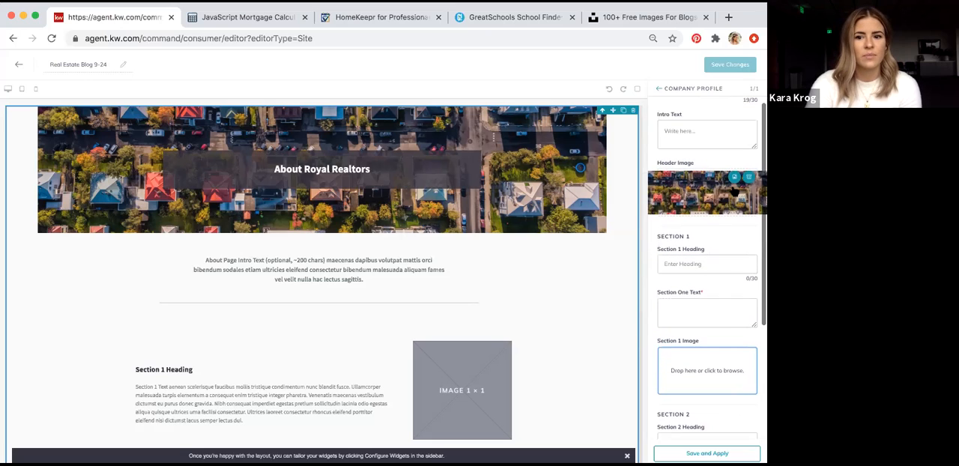
scroll(715, 247, down, 5)
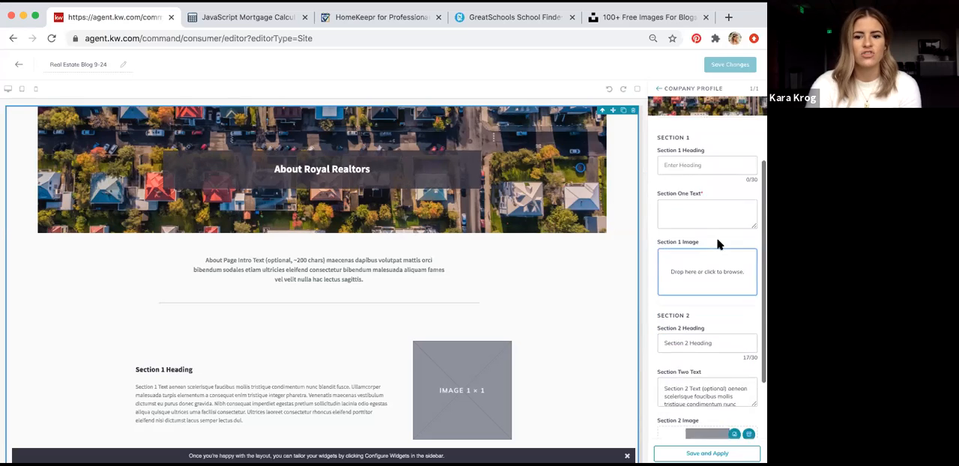
click(698, 256)
triple_click(698, 256)
key(BackSpace)
scroll(741, 313, down, 1)
double_click(701, 253)
triple_click(701, 253)
key(BackSpace)
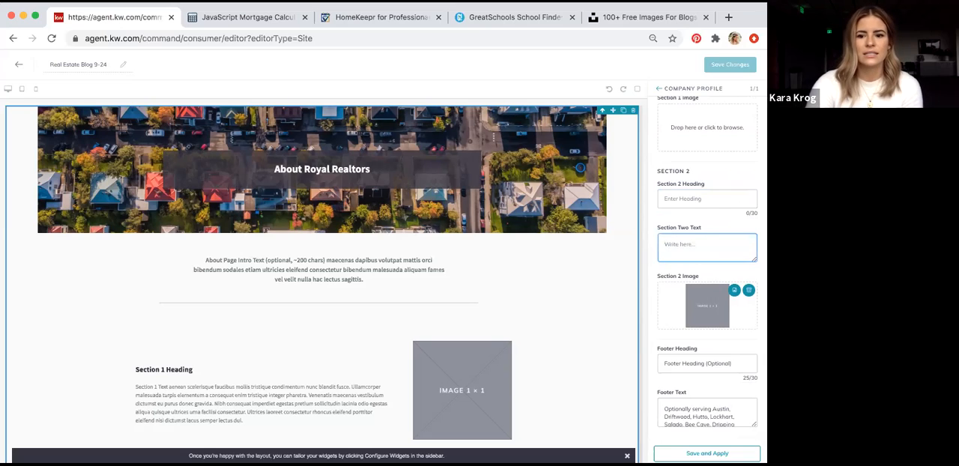
click(748, 290)
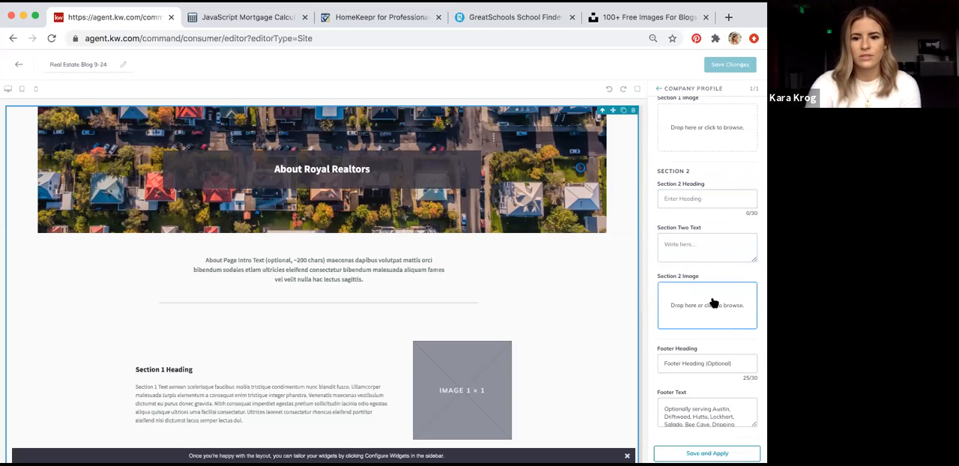
Clear the footer heading and footer text, and save and apply the Company Profile widget changes
triple_click(700, 362)
key(BackSpace)
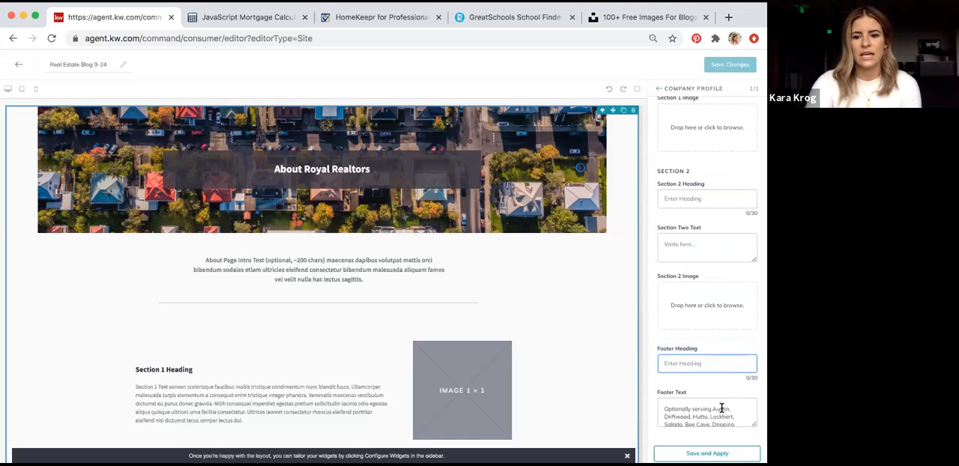
triple_click(722, 409)
key(BackSpace)
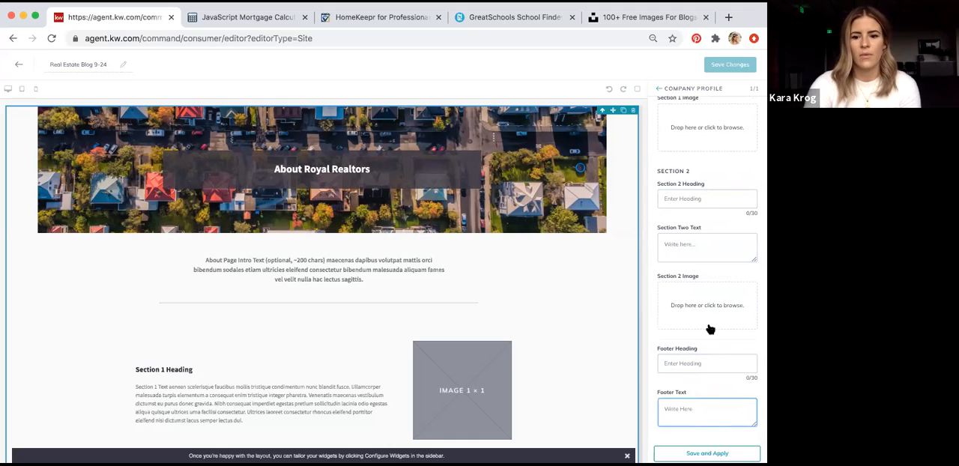
scroll(709, 250, up, 5)
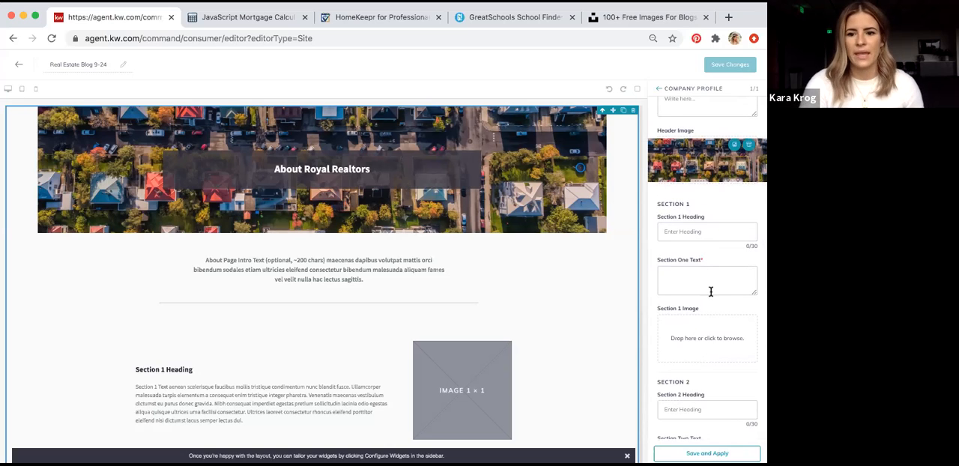
click(712, 453)
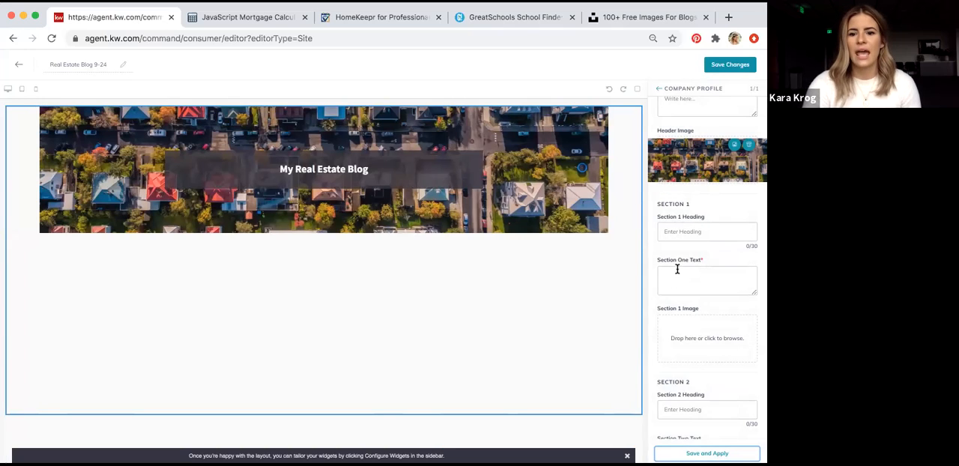
scroll(680, 228, up, 2)
click(679, 169)
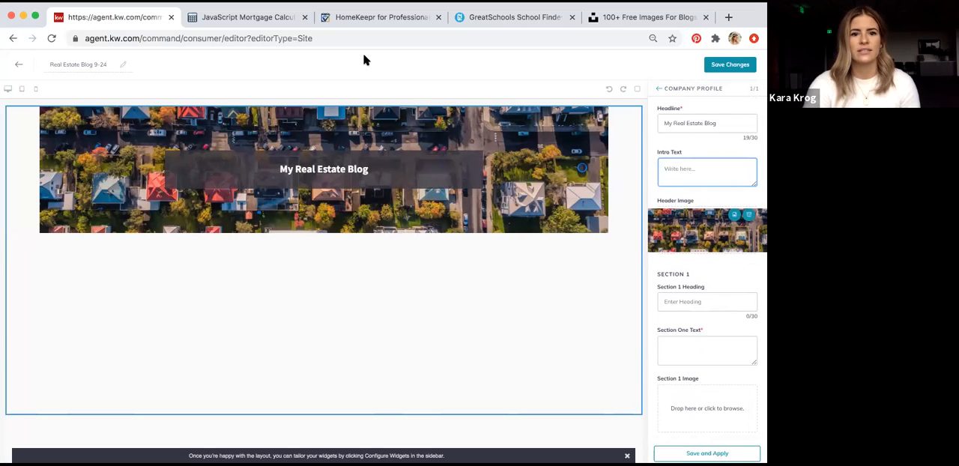
Switch to HomeKeepr for Pros and open the Shareable Blog Content collection of branded posts
click(347, 24)
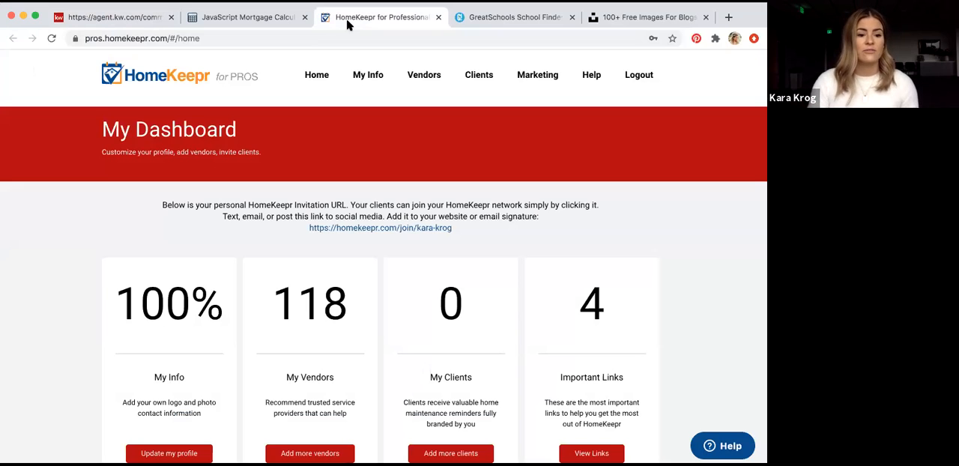
scroll(545, 145, down, 2)
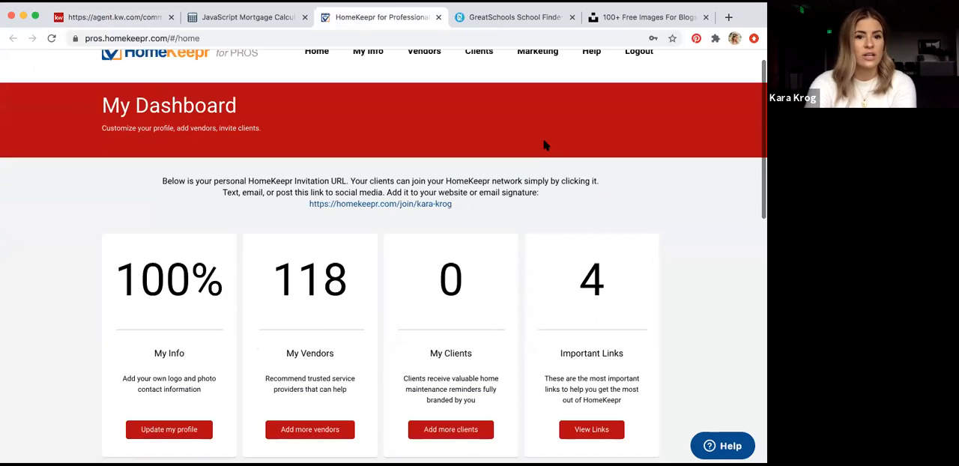
scroll(545, 145, up, 1)
scroll(544, 145, down, 5)
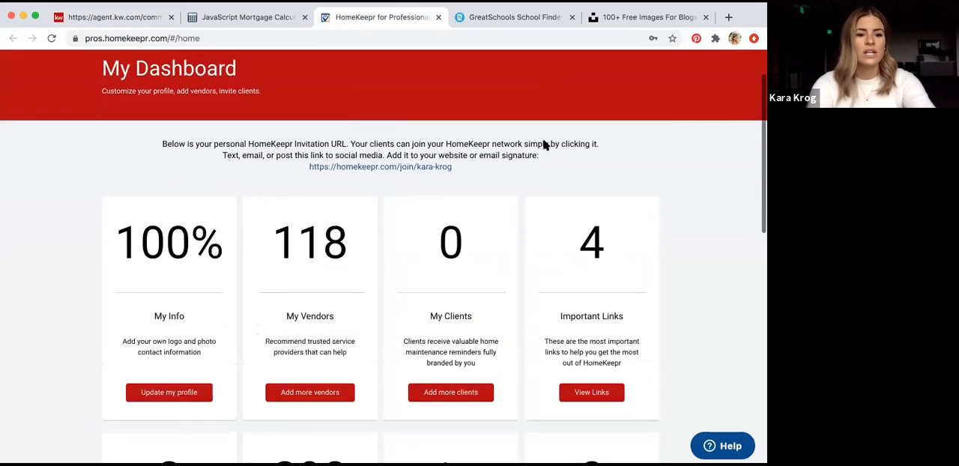
scroll(545, 145, down, 3)
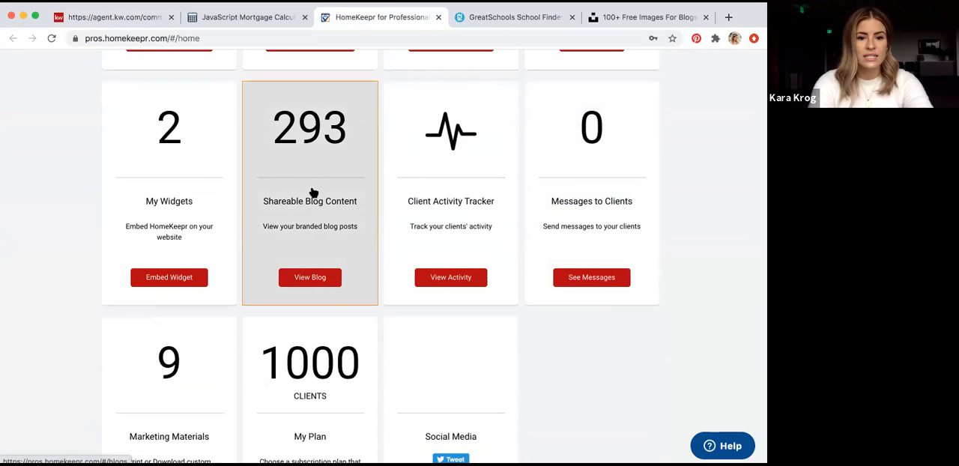
click(313, 192)
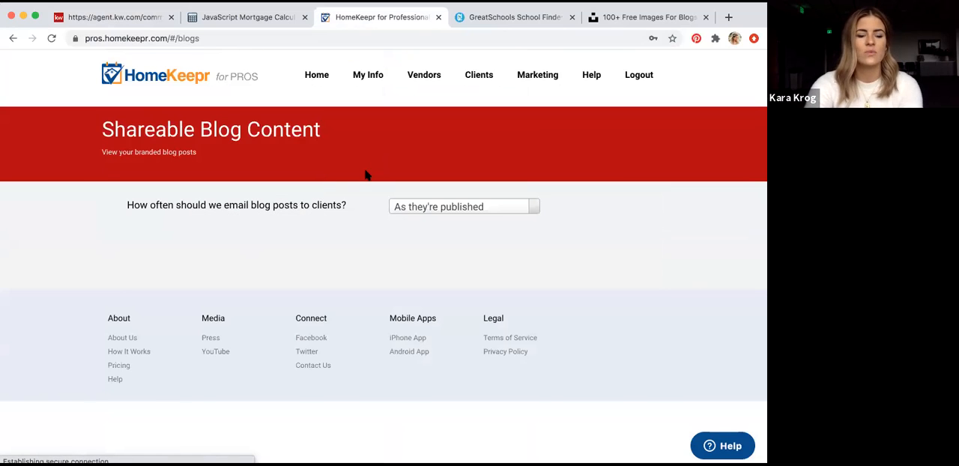
scroll(366, 175, down, 3)
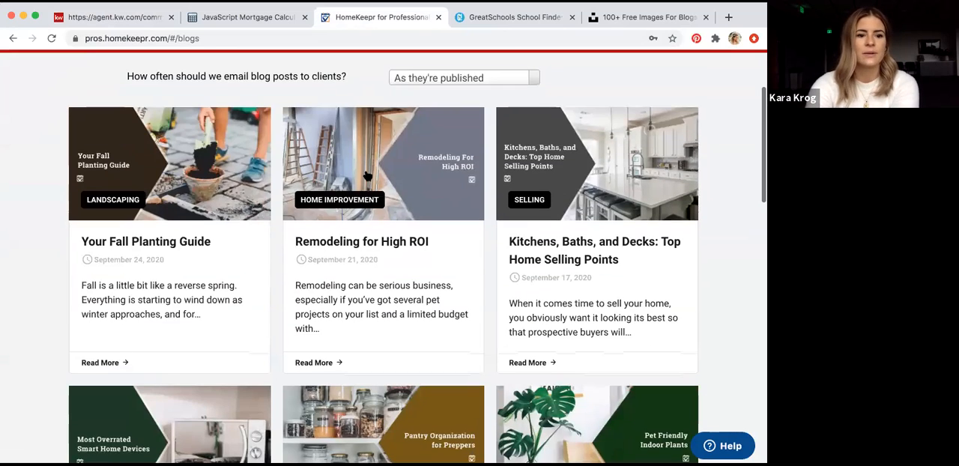
Open the "Your Fall Planting Guide" post, examine its agent branding, publication date and article text, and close it
click(217, 146)
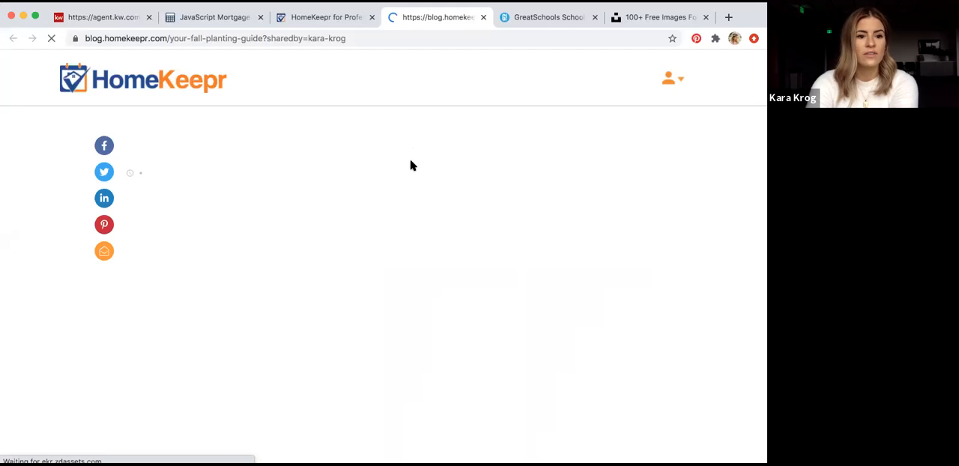
scroll(370, 191, down, 1)
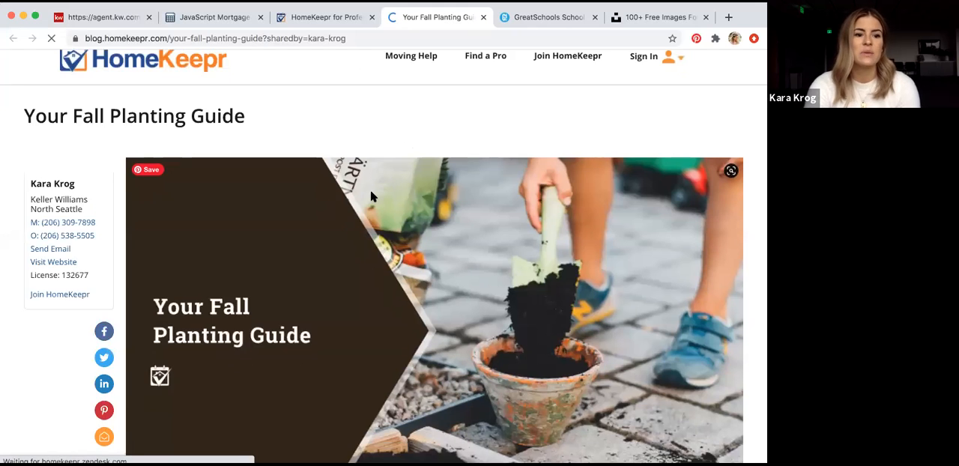
scroll(370, 191, down, 1)
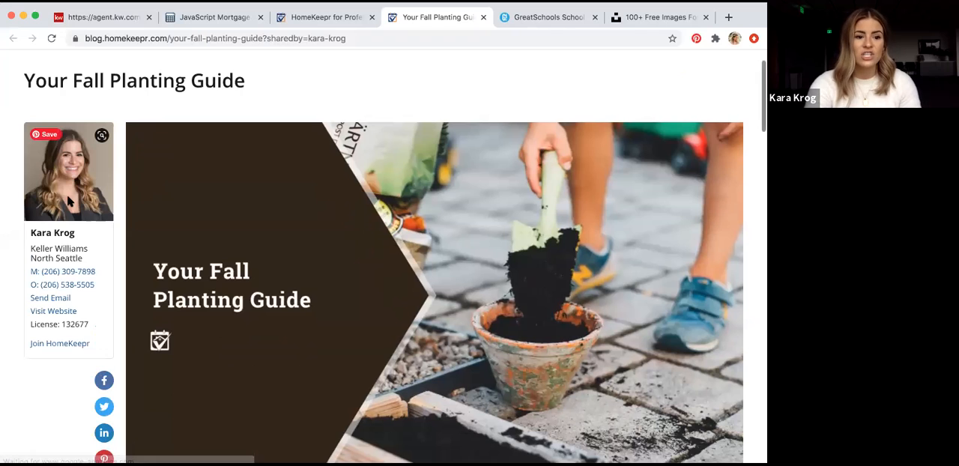
scroll(192, 205, down, 4)
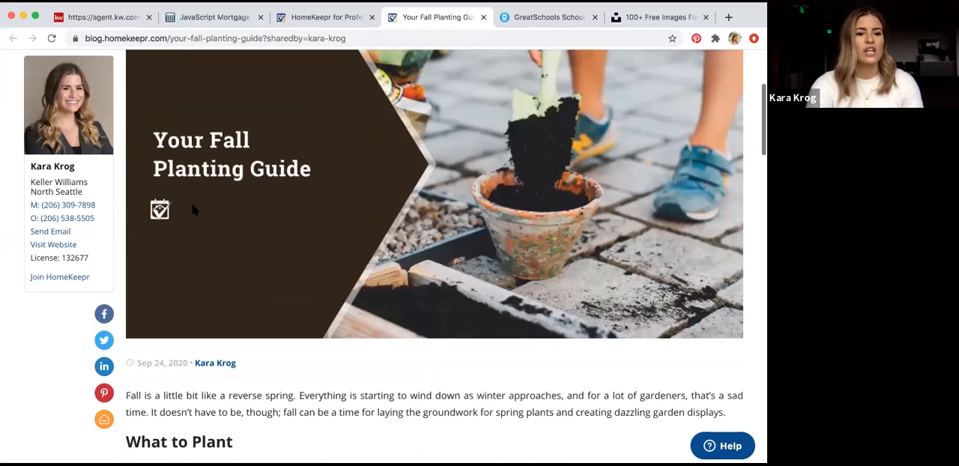
scroll(191, 200, down, 3)
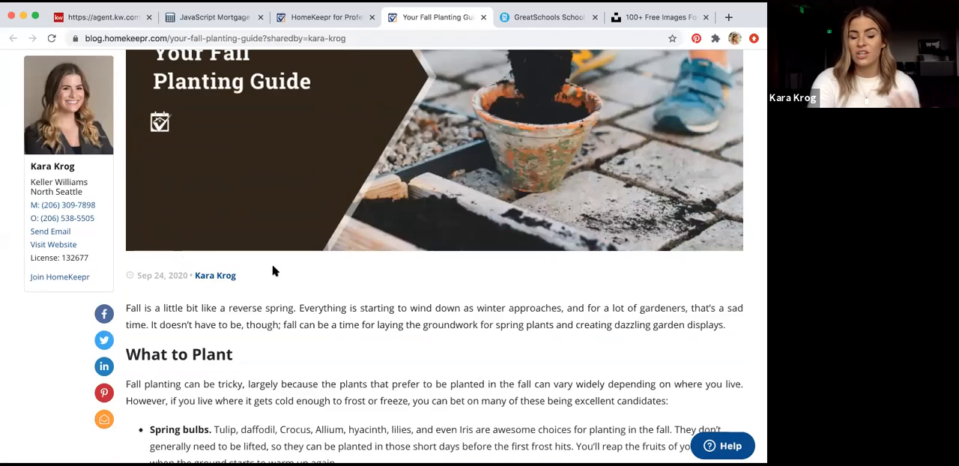
scroll(310, 255, down, 3)
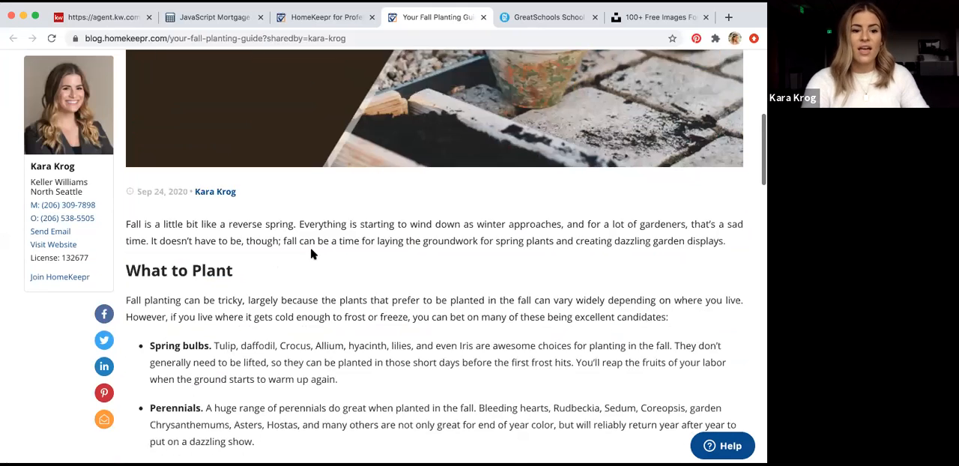
scroll(310, 255, down, 1)
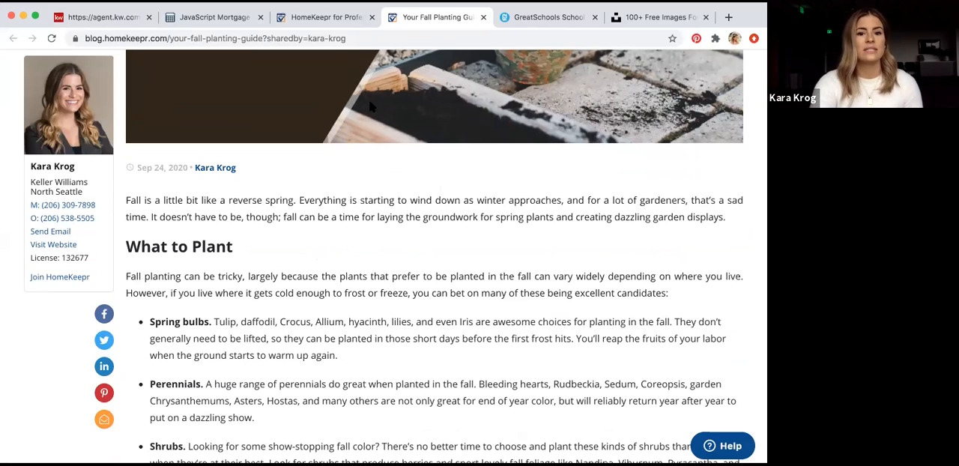
drag(136, 170, 266, 170)
click(305, 201)
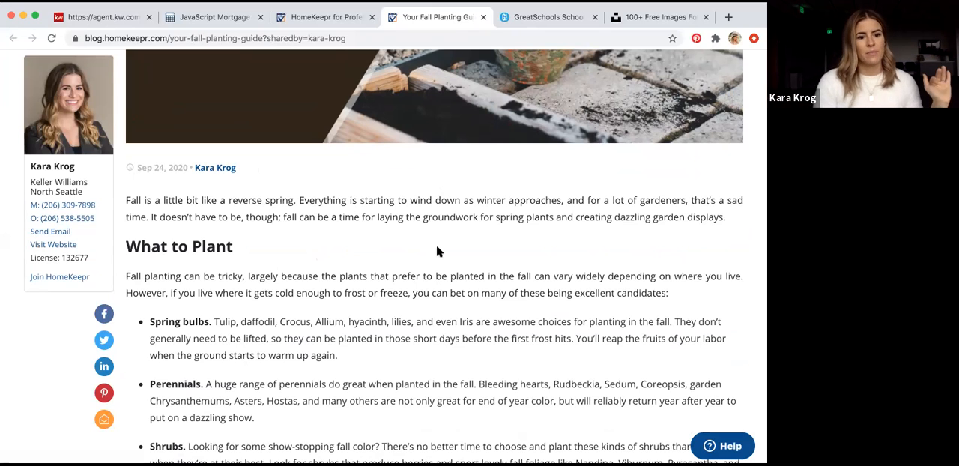
scroll(546, 203, up, 4)
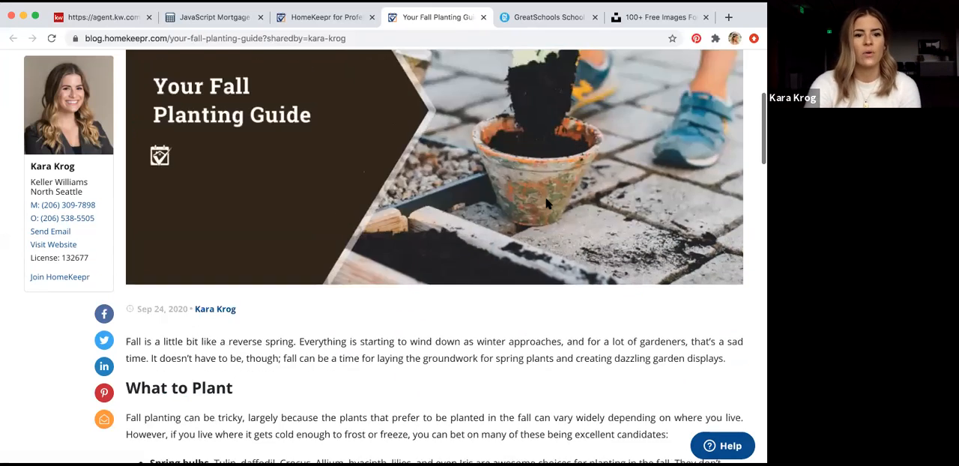
scroll(546, 203, up, 2)
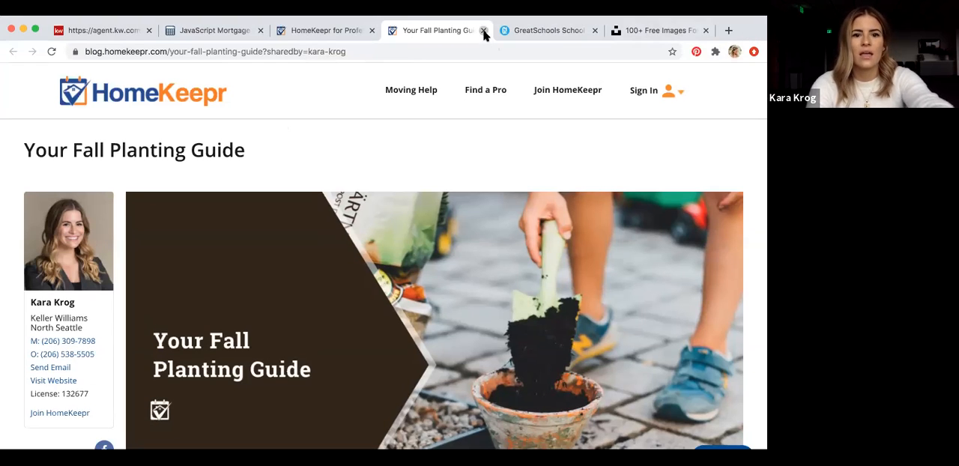
click(483, 16)
Go to the homekeepr.com home page from the blog content page
click(279, 52)
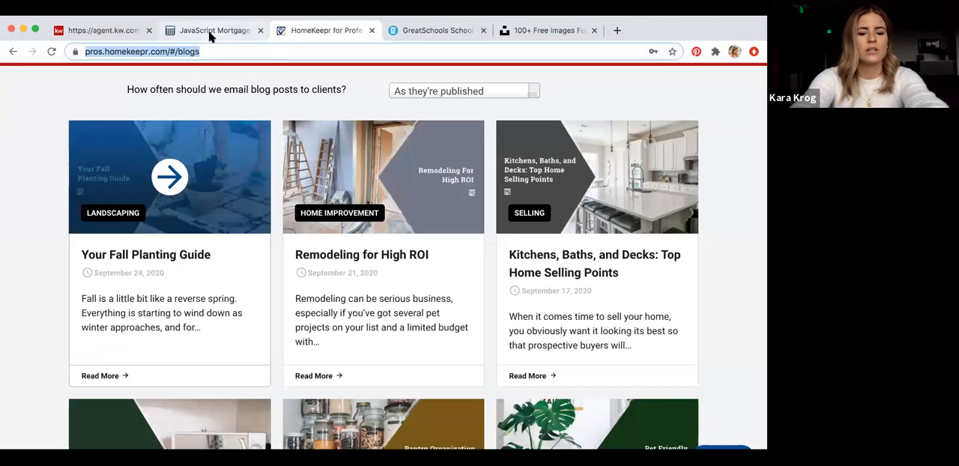
text(home)
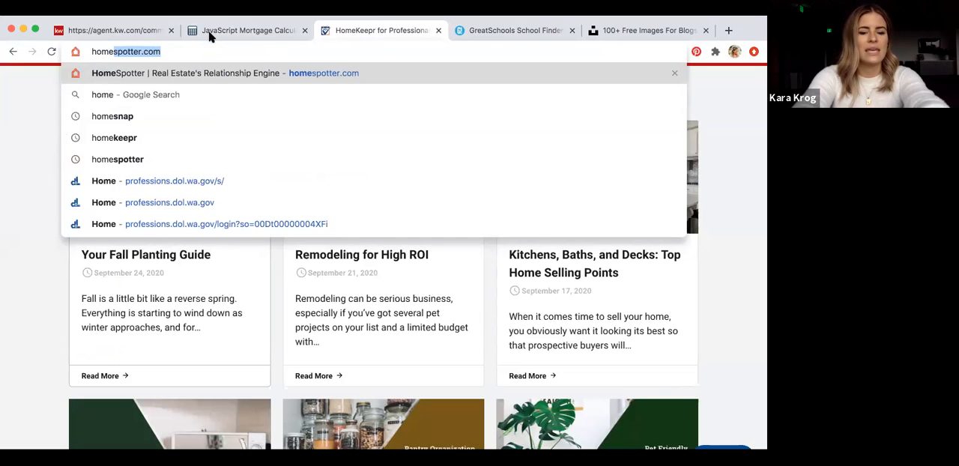
text(keepr)
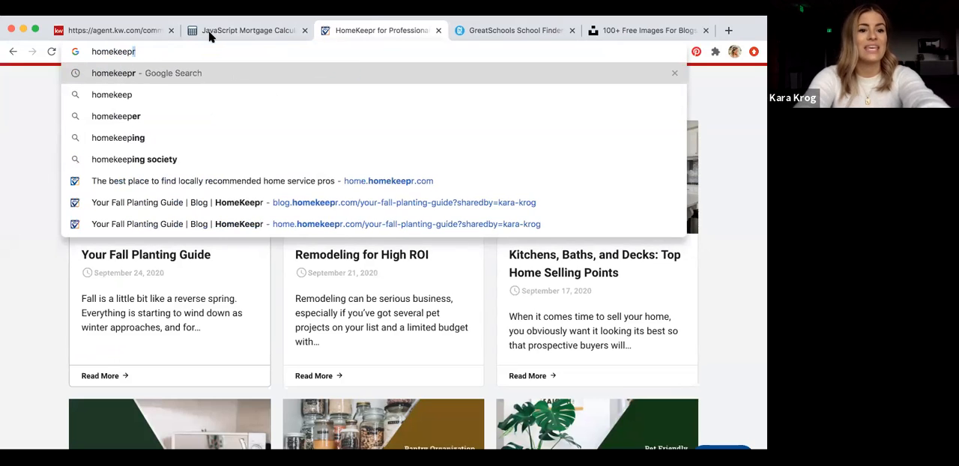
text(.com)
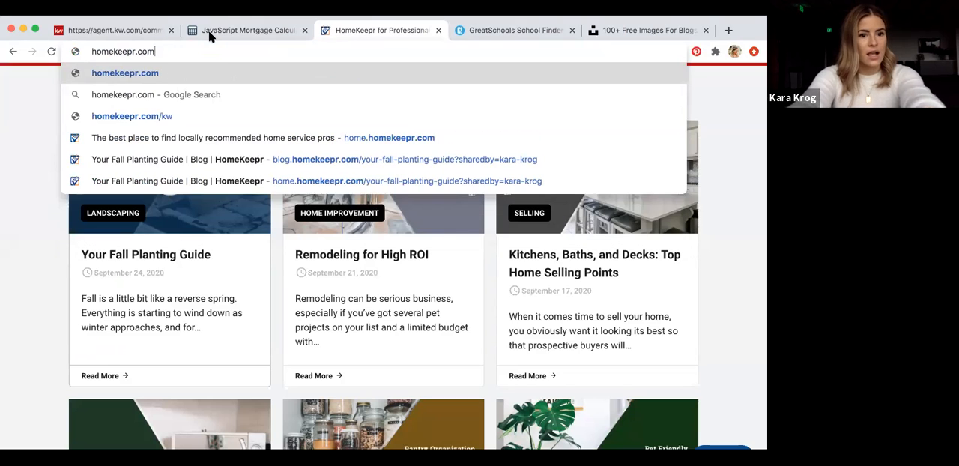
key(Return)
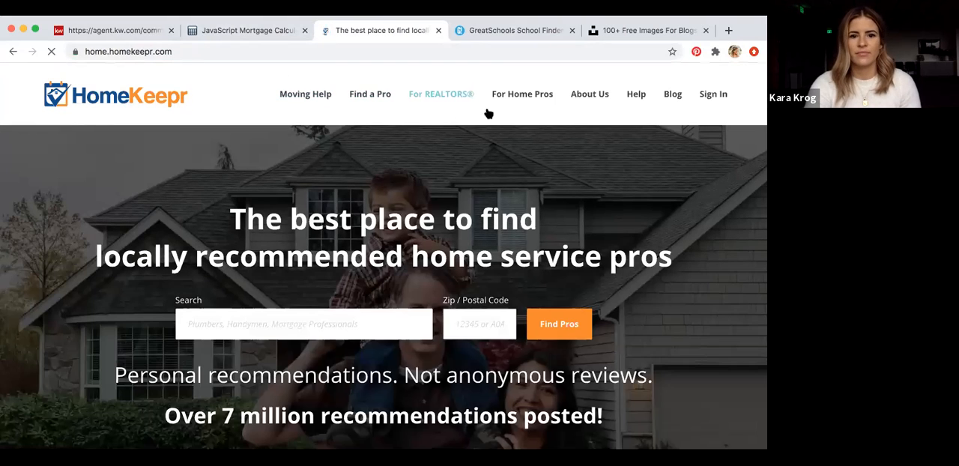
Log in to the HomeKeepr for Pros account with the prefilled credentials
click(716, 97)
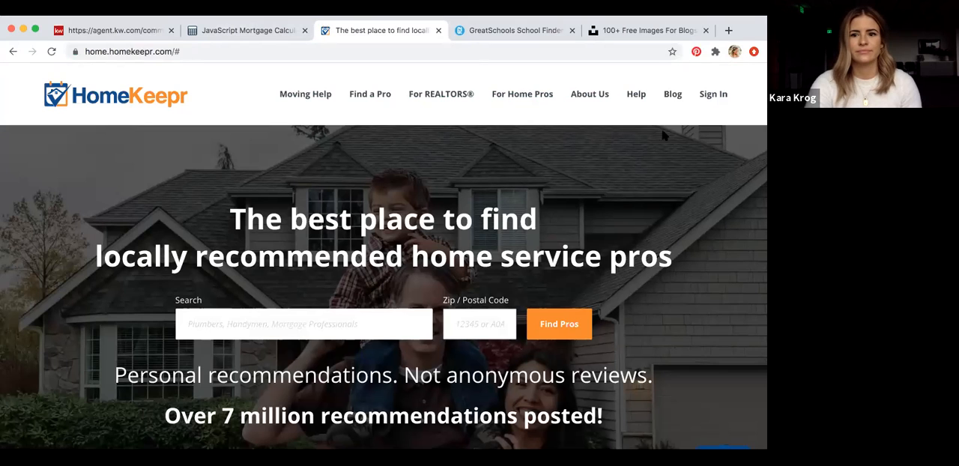
click(717, 99)
click(708, 140)
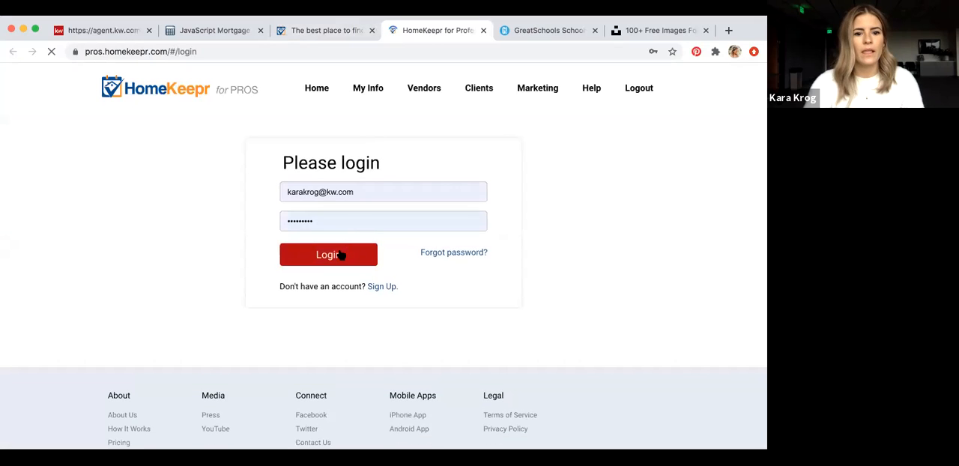
click(341, 256)
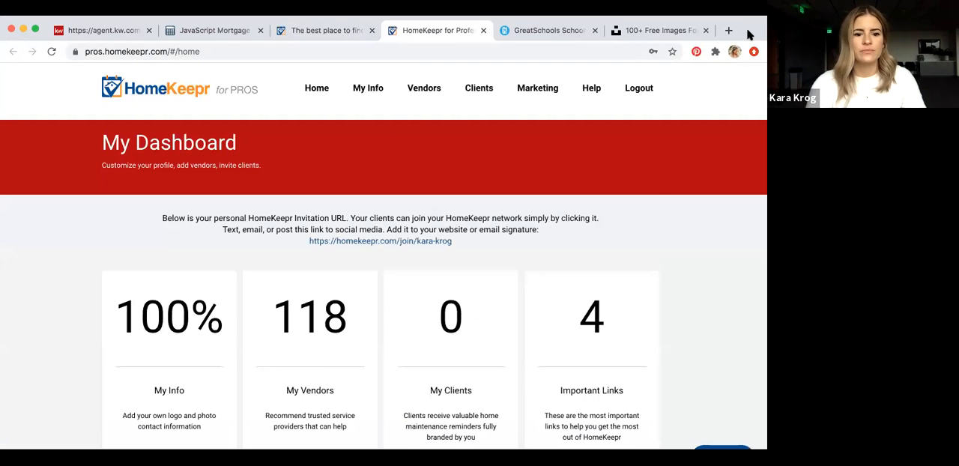
Open the My Widgets page from the HomeKeepr dashboard to get the website embed codes
scroll(661, 205, down, 5)
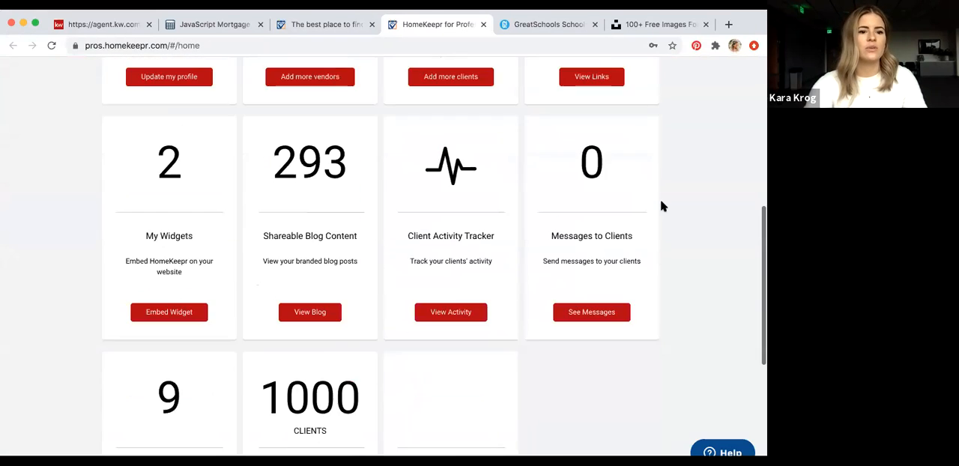
scroll(651, 204, down, 1)
click(171, 160)
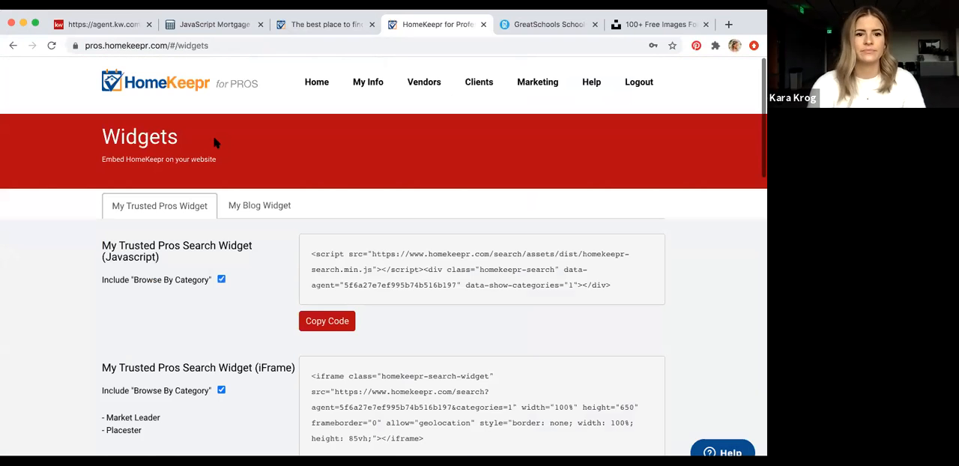
Show the My Blog Widget embed options and copy the iFrame version of its code
scroll(396, 185, down, 2)
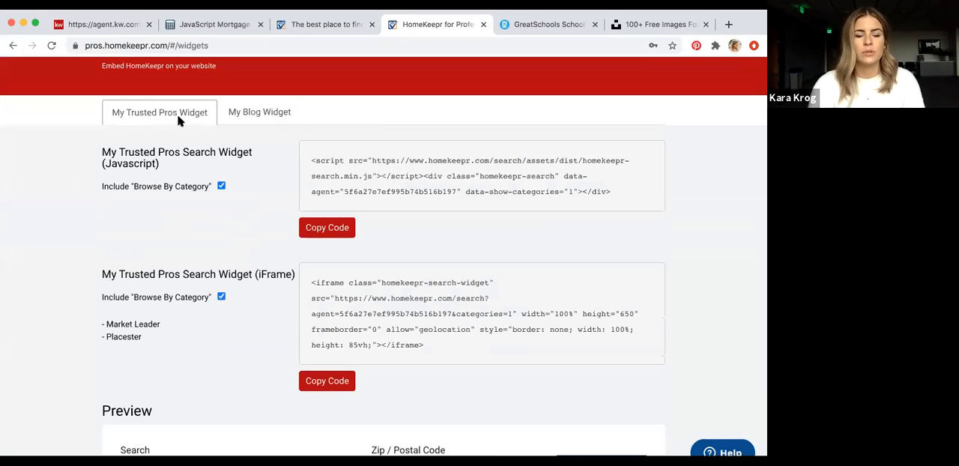
click(259, 114)
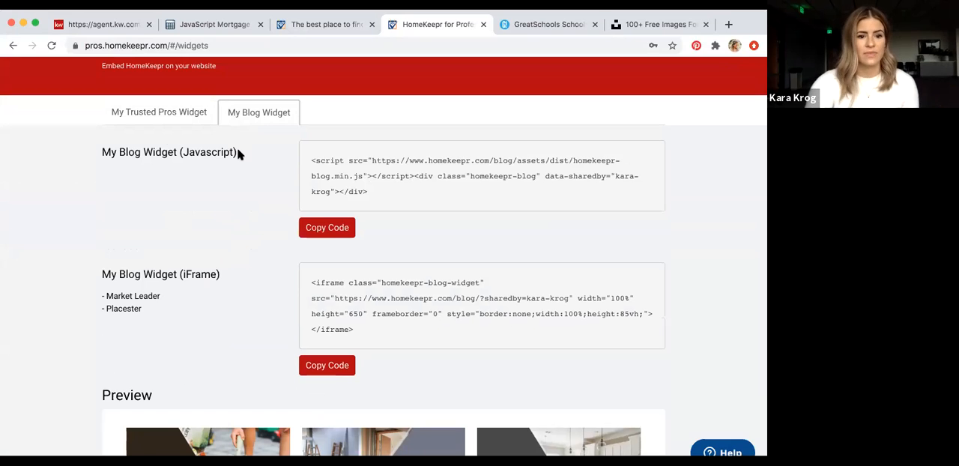
scroll(238, 152, down, 4)
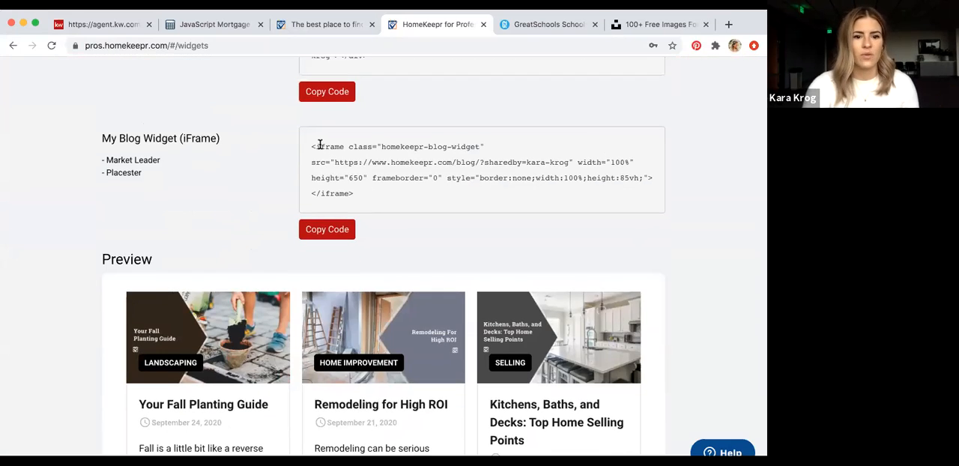
click(314, 236)
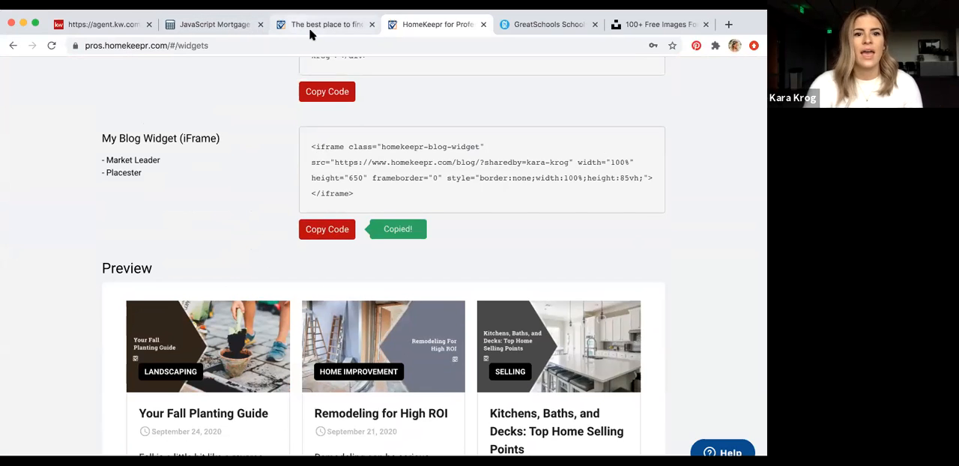
Back in the KW Command editor, paste the HomeKeepr blog iFrame code as the Company Profile widget's Intro Text and apply it
click(111, 25)
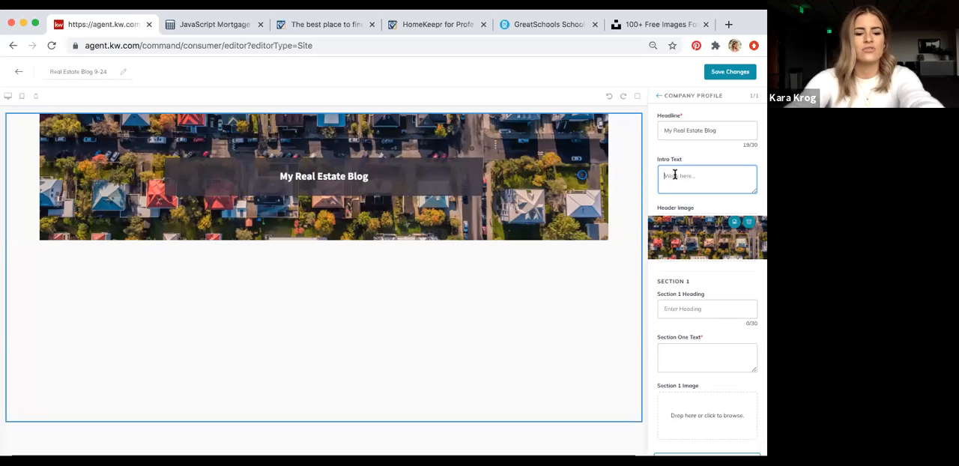
key(super+v)
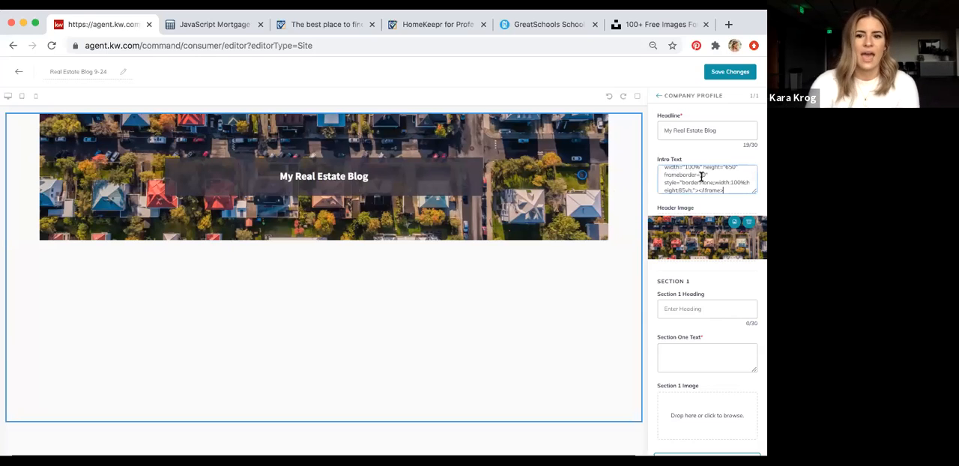
scroll(701, 176, up, 2)
scroll(701, 176, down, 3)
scroll(701, 176, up, 3)
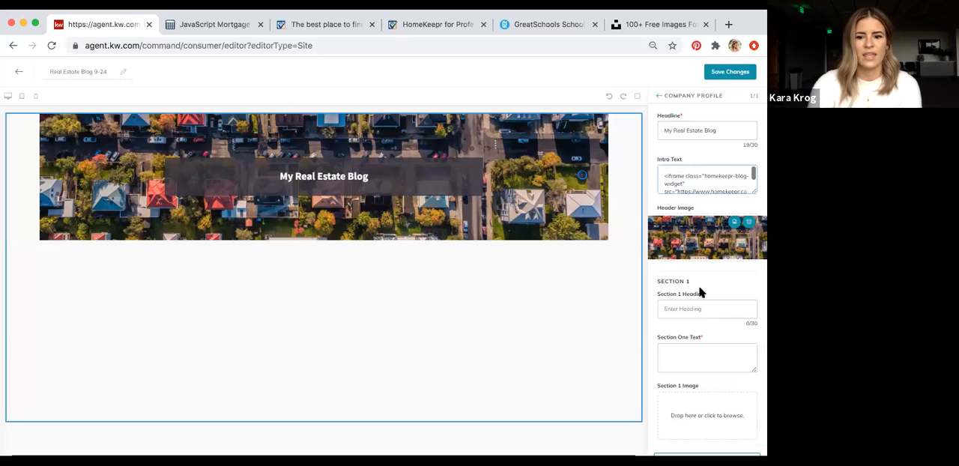
scroll(701, 292, down, 5)
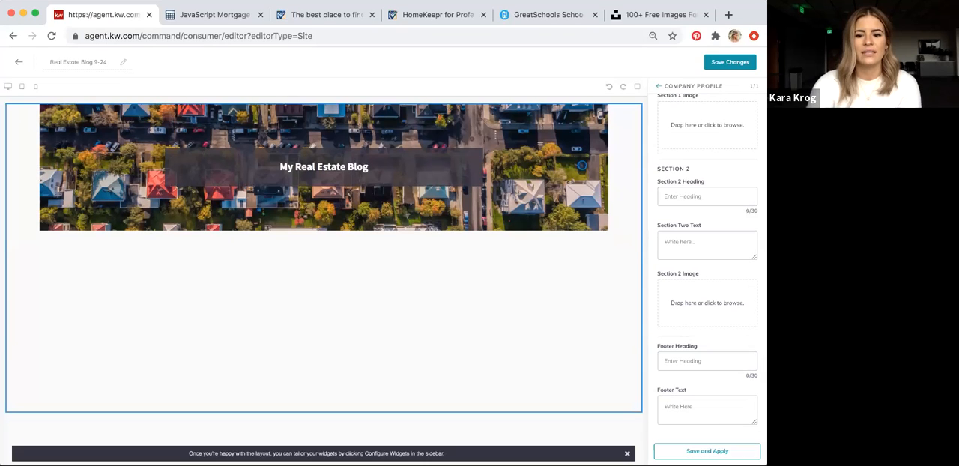
click(700, 460)
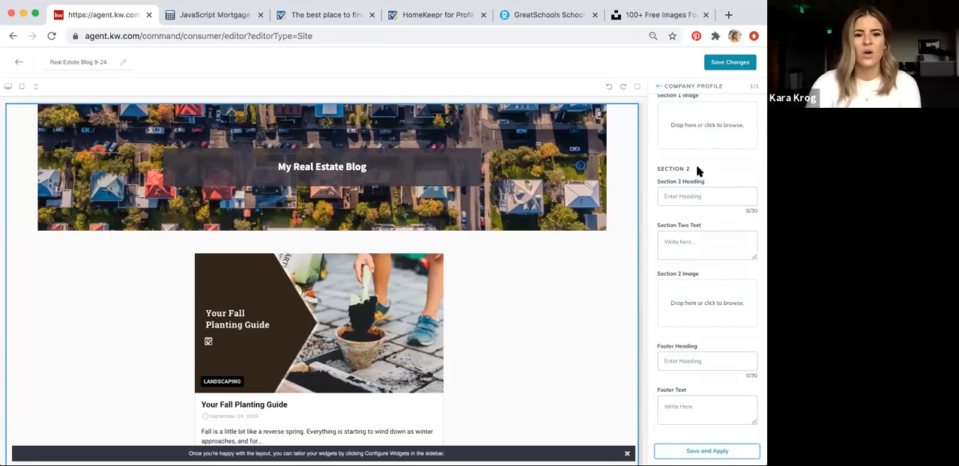
Review the Company Profile widget's Intro Text, Section 1, Section 2 and footer fields
scroll(696, 164, up, 6)
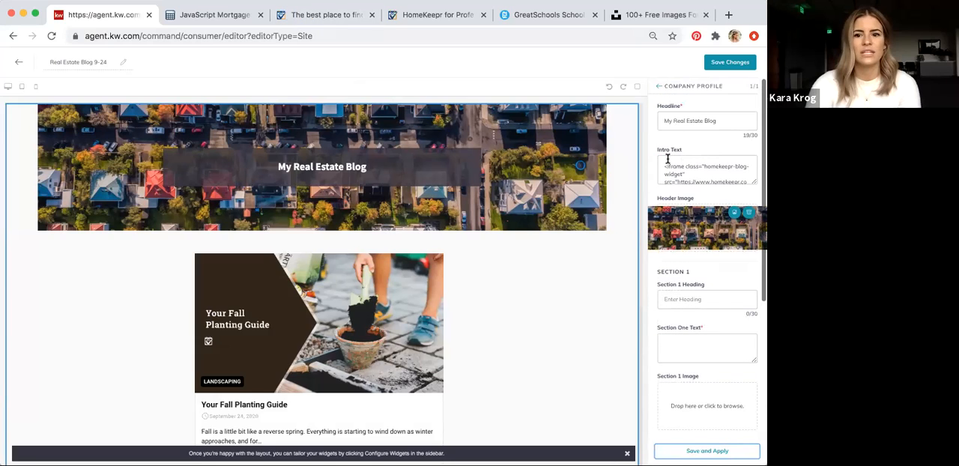
click(666, 163)
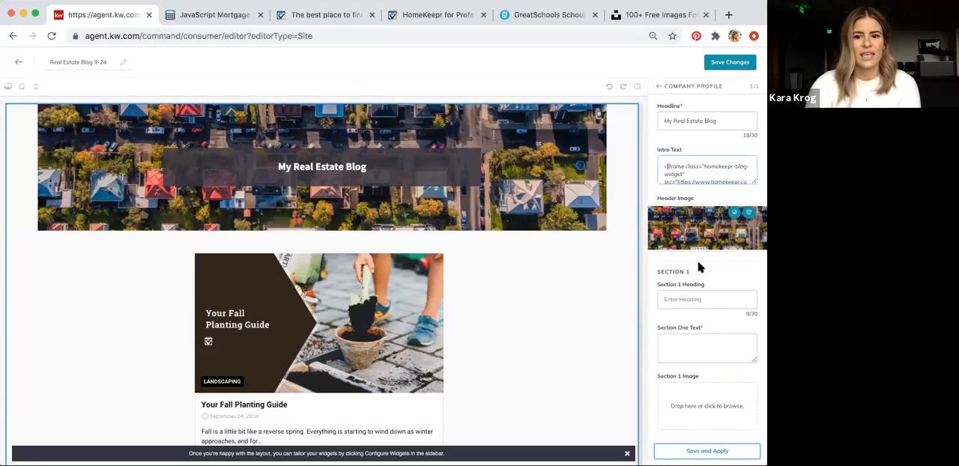
scroll(700, 293, down, 3)
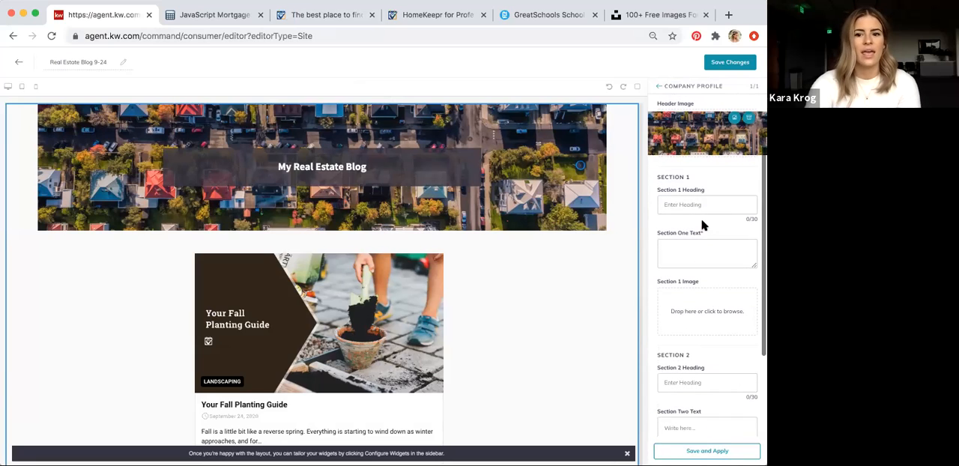
click(701, 261)
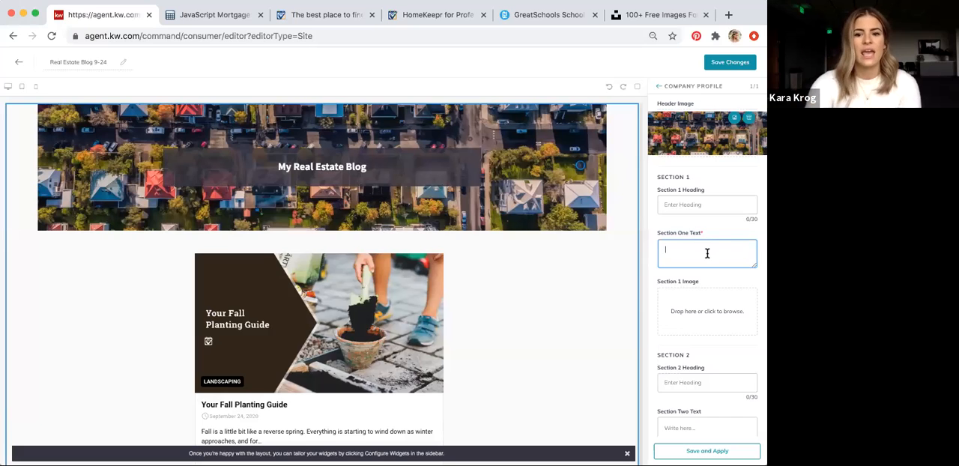
scroll(707, 253, down, 5)
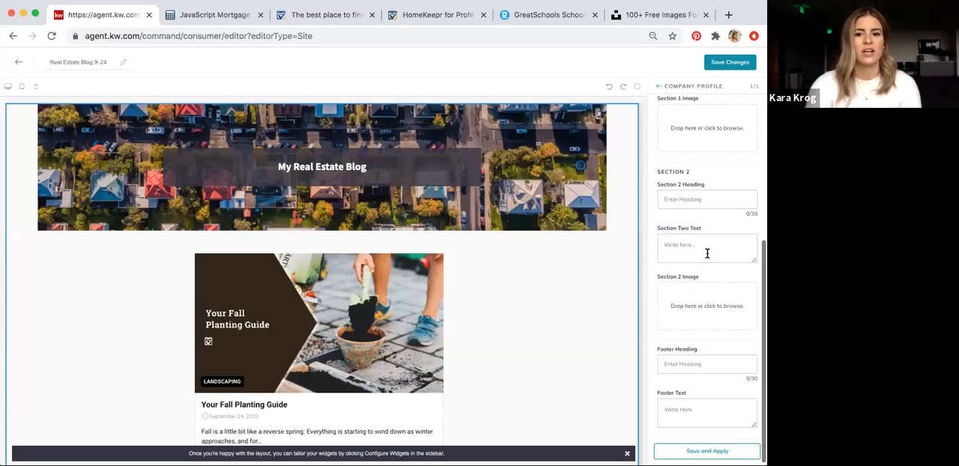
scroll(707, 252, down, 1)
scroll(706, 253, up, 2)
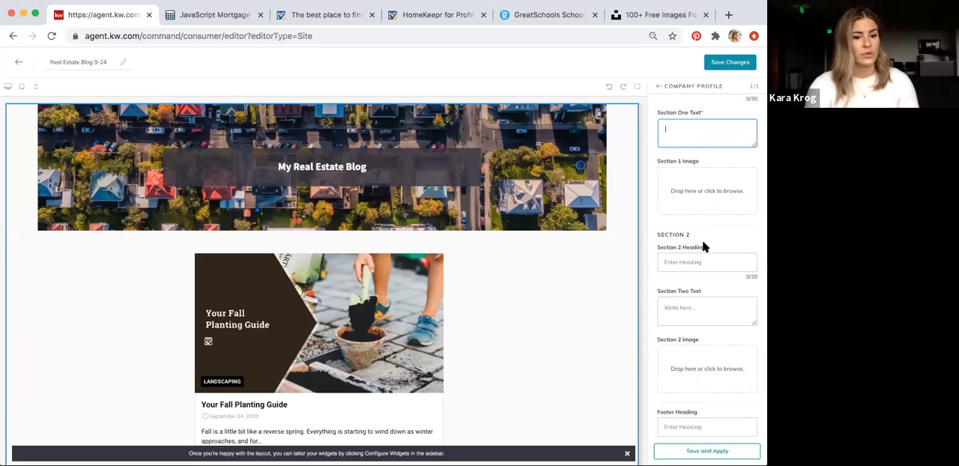
scroll(562, 237, down, 3)
scroll(562, 238, down, 4)
scroll(562, 238, up, 6)
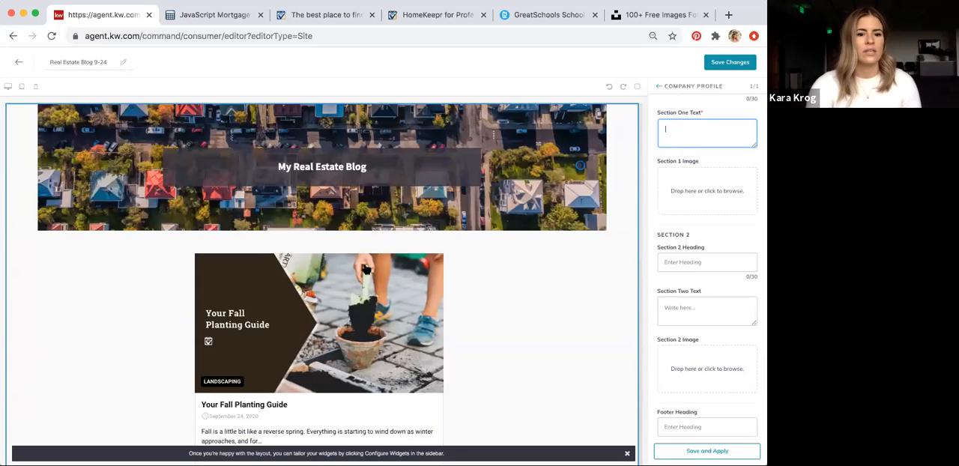
Save the Real Estate Blog 9-24 page and return to the list of agent site pages
click(726, 66)
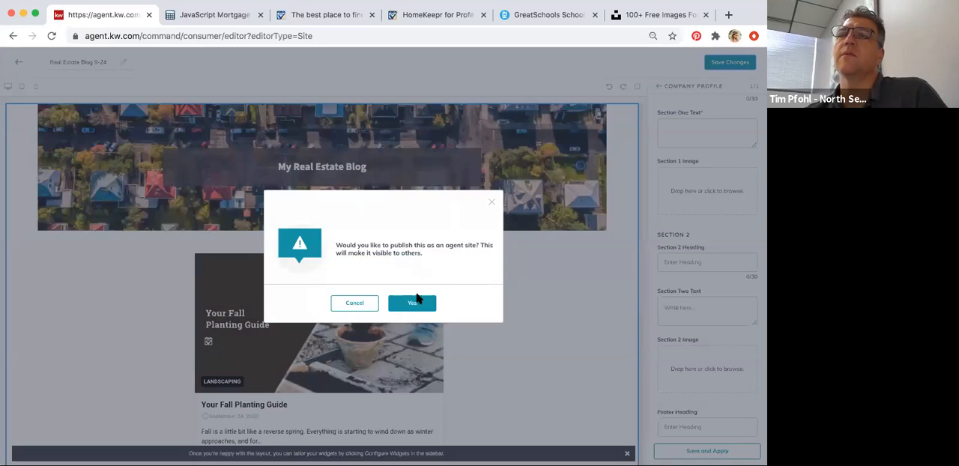
click(414, 302)
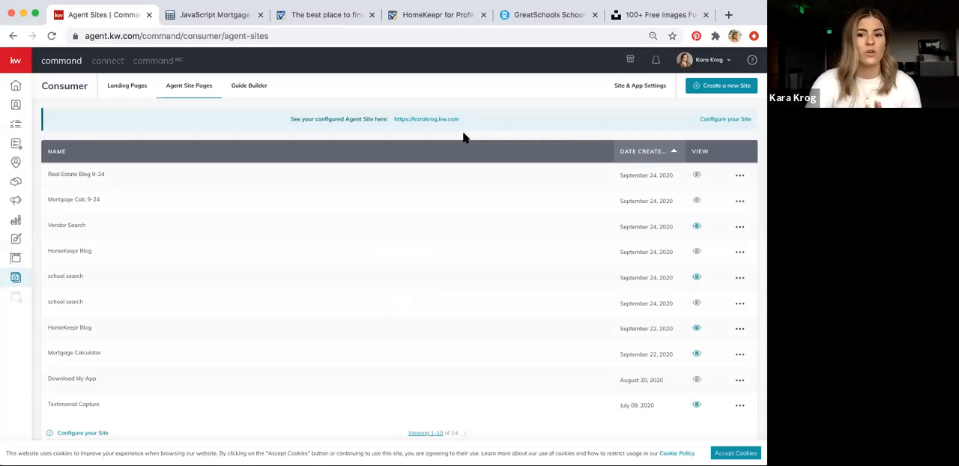
Create a new page of the On My Agent Site type and name it Vendor Search 9-24
click(714, 86)
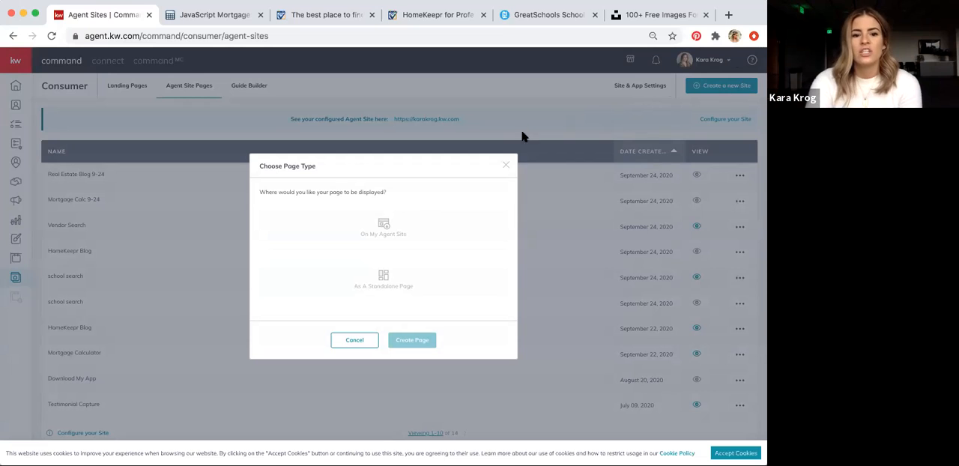
click(385, 230)
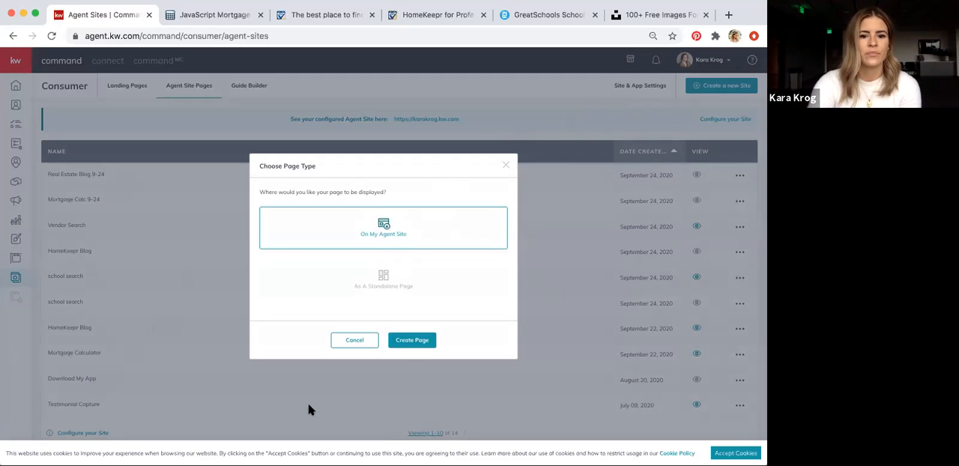
click(411, 341)
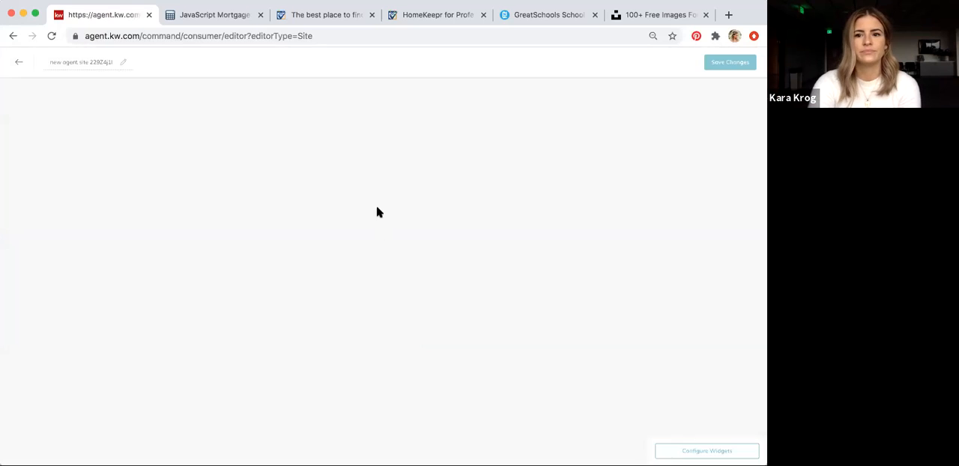
click(84, 61)
text(Ver)
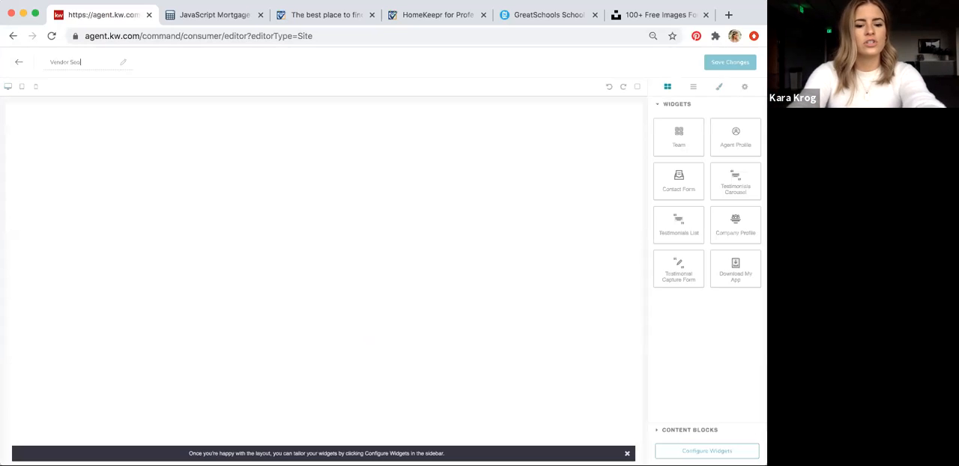
text(ndor Search 9-24)
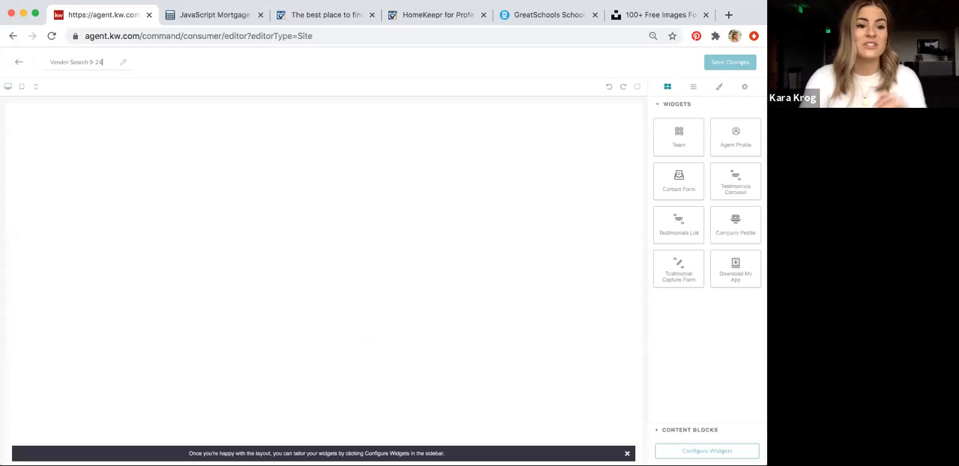
click(82, 161)
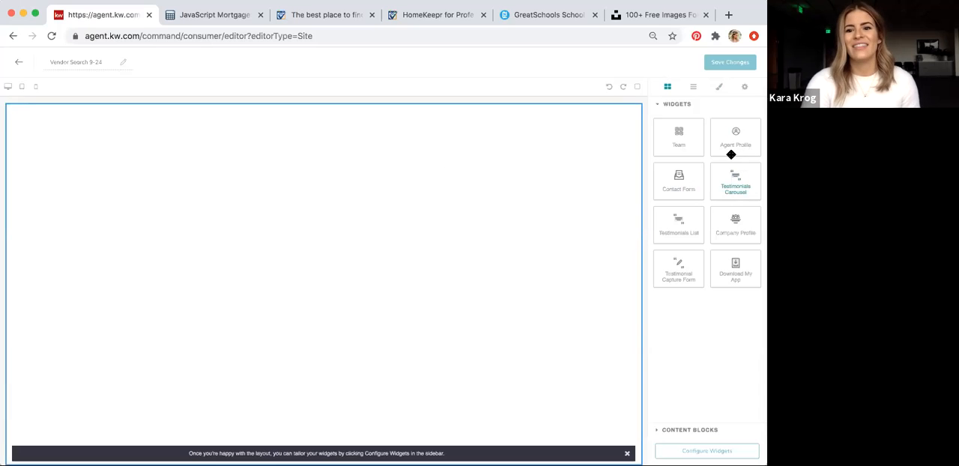
Add the Agent Profile widget to the blank page body and open its configuration
drag(736, 145, 424, 183)
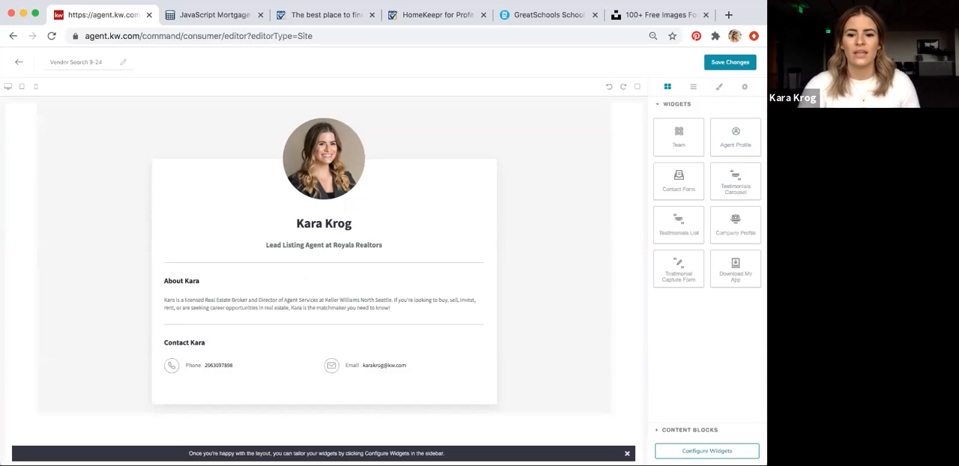
click(706, 450)
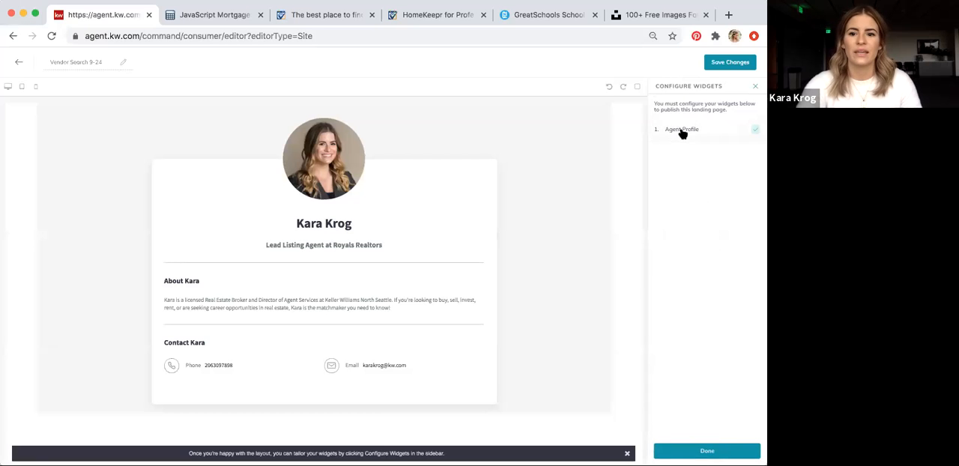
click(683, 131)
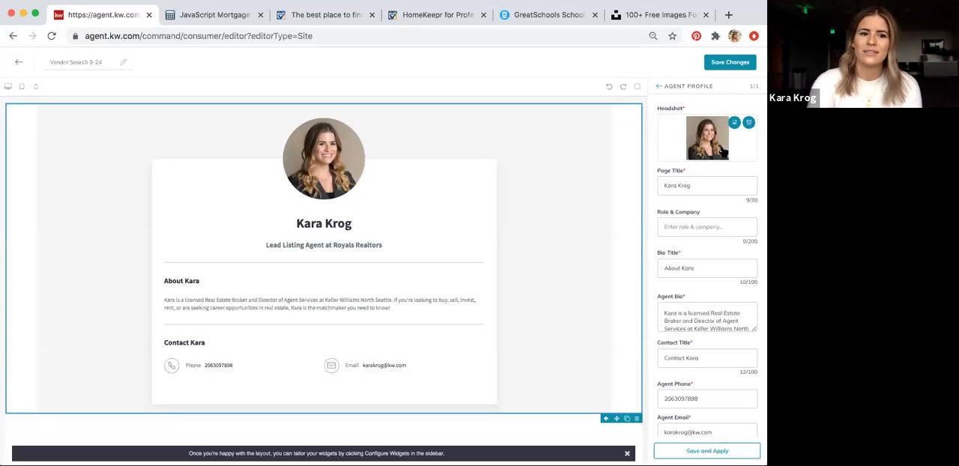
Switch to Unsplash and search its photos for "handshake"
click(662, 17)
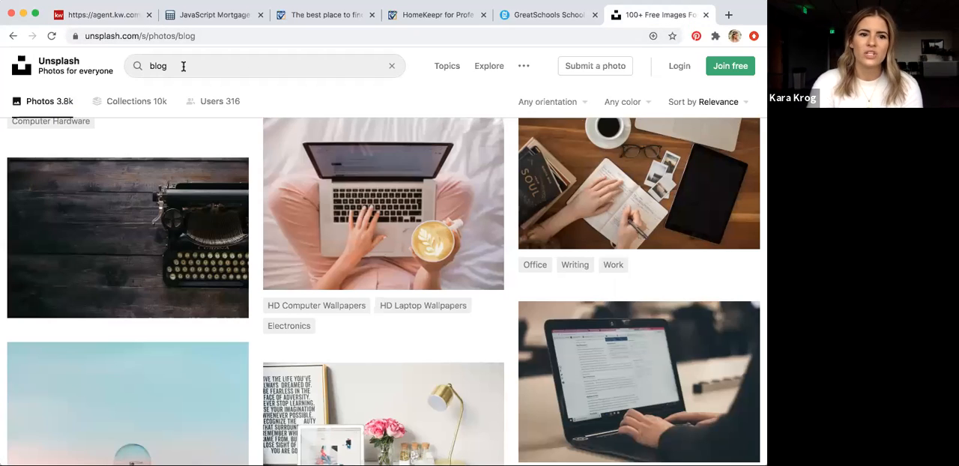
click(183, 66)
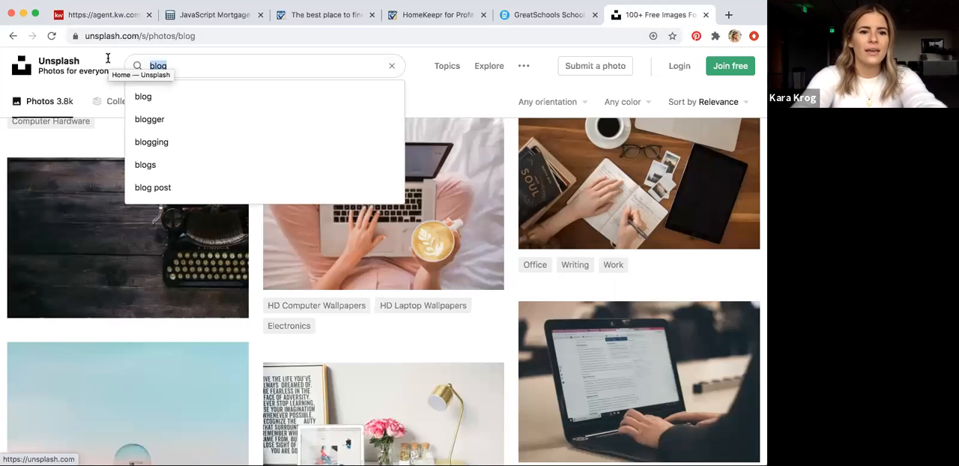
text(a)
key(BackSpace)
text(handsha)
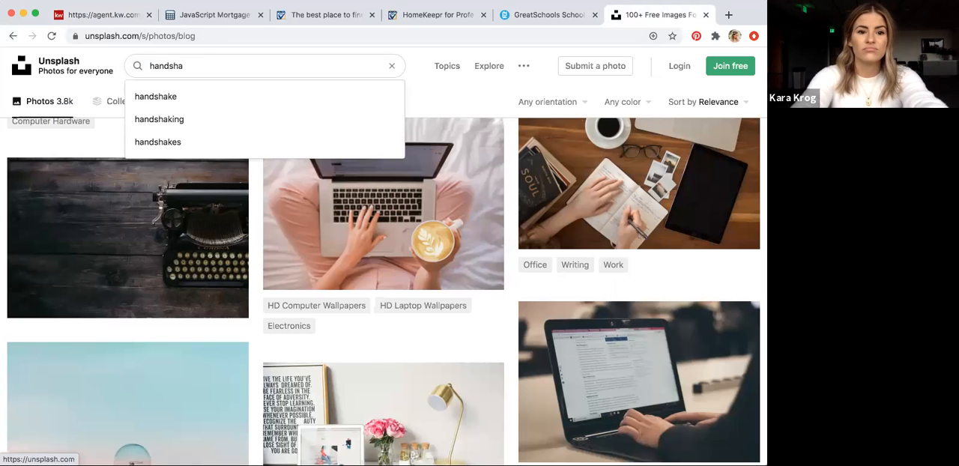
text(ke)
key(Return)
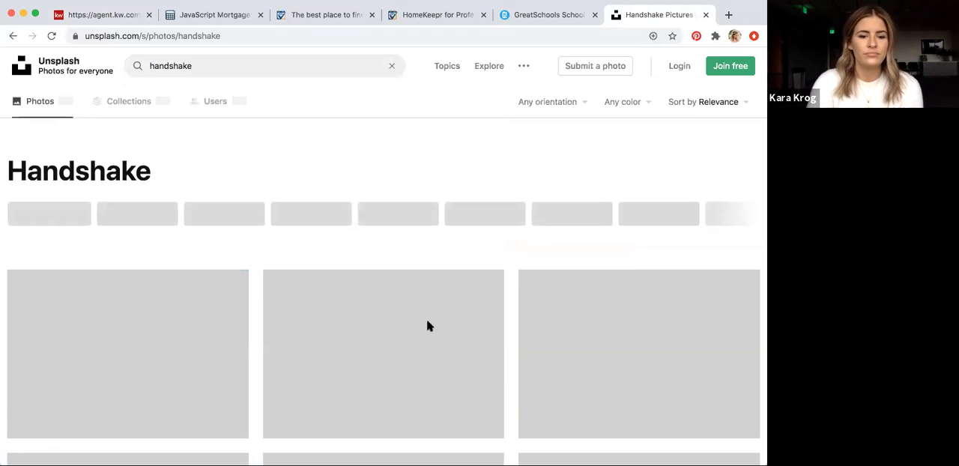
Browse the handshake photos, download the clasped hands on a yellow background, and return to the KW Command page editor
scroll(449, 327, down, 2)
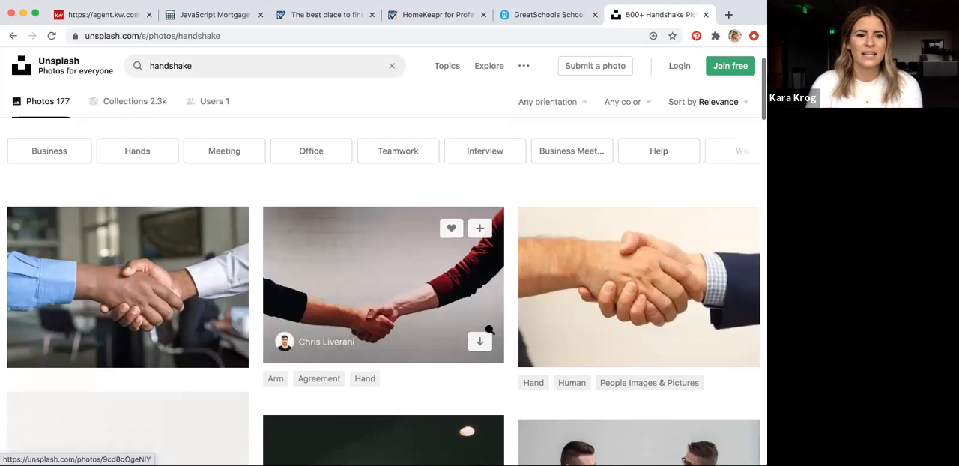
scroll(483, 331, up, 1)
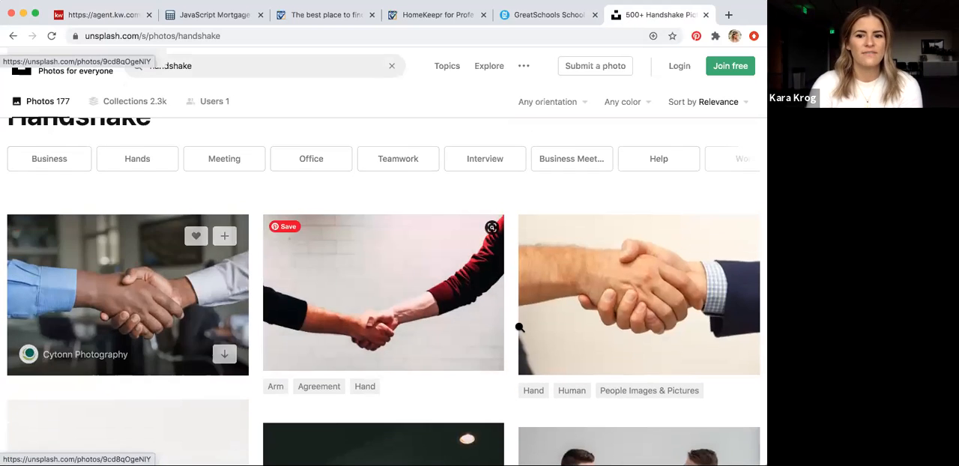
scroll(519, 327, down, 2)
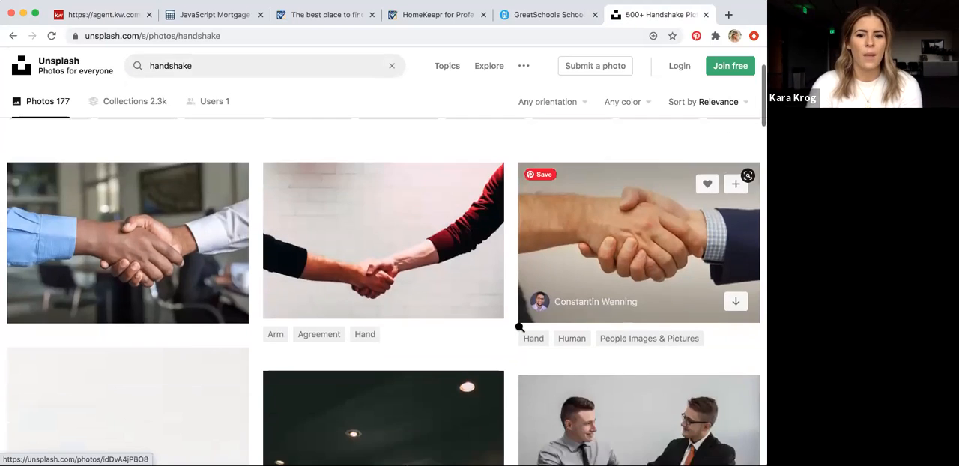
scroll(519, 328, down, 5)
scroll(519, 327, down, 10)
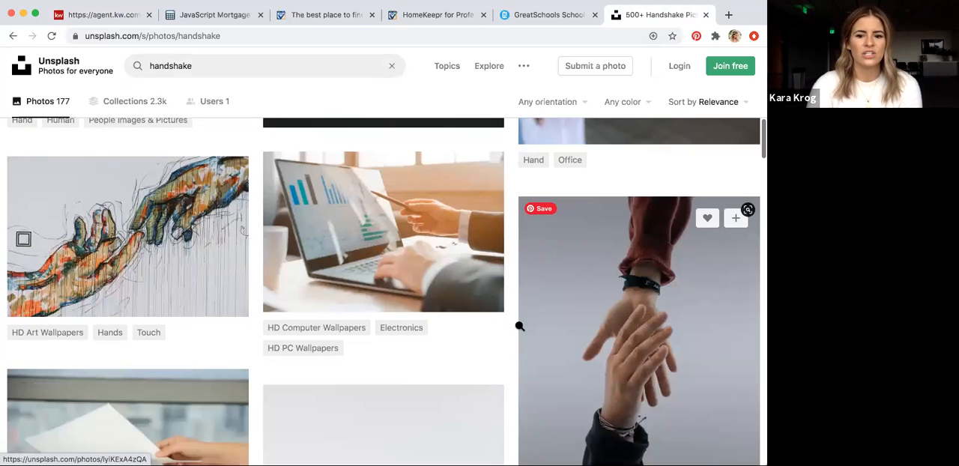
scroll(519, 327, down, 10)
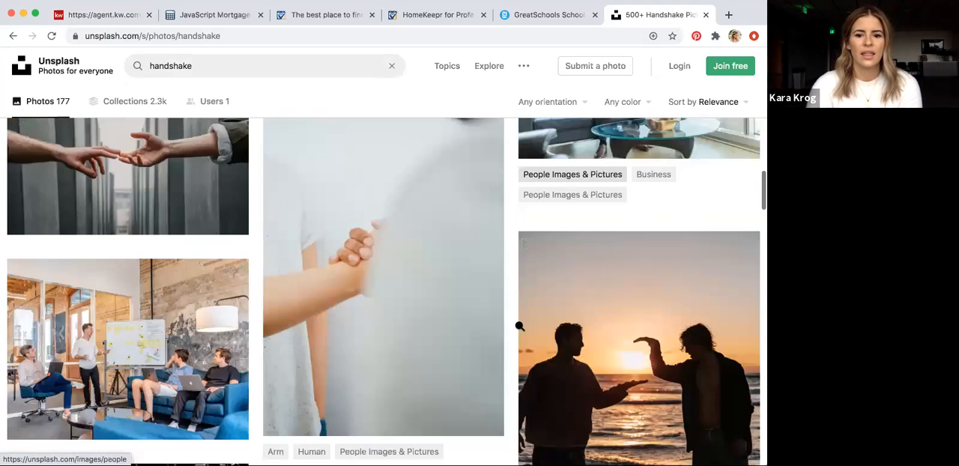
scroll(518, 325, down, 8)
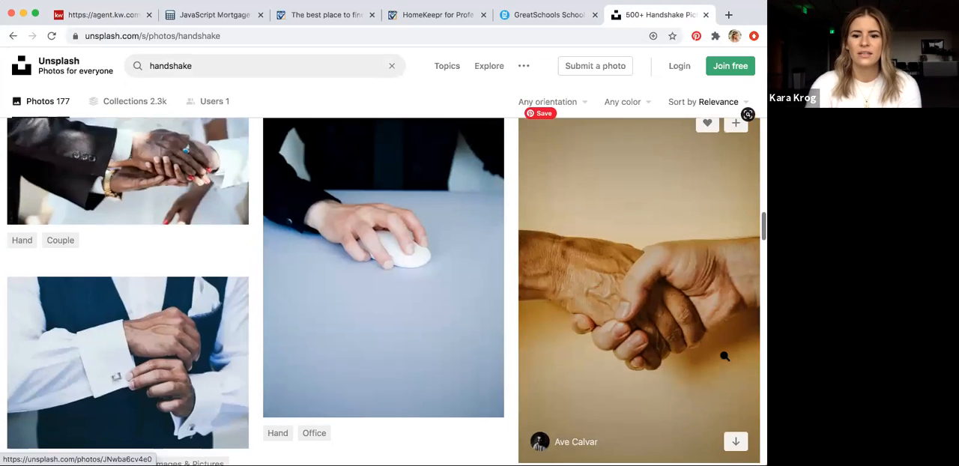
scroll(725, 358, down, 1)
click(735, 415)
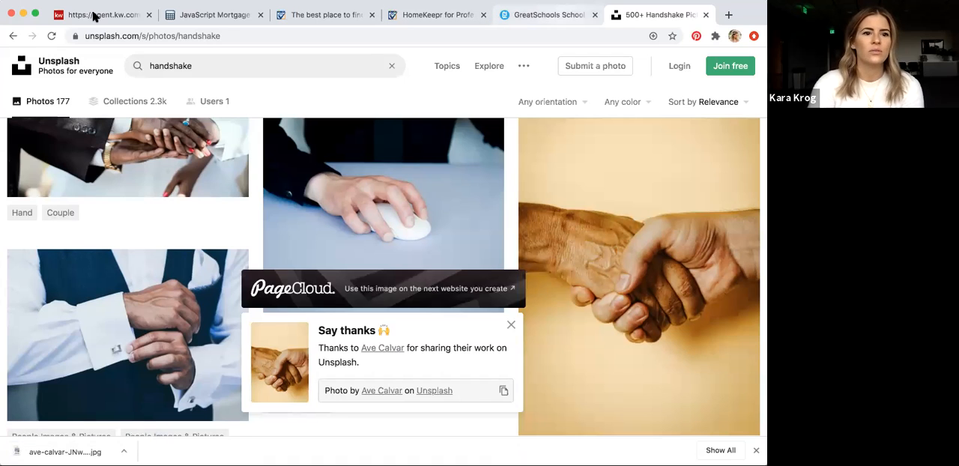
click(134, 17)
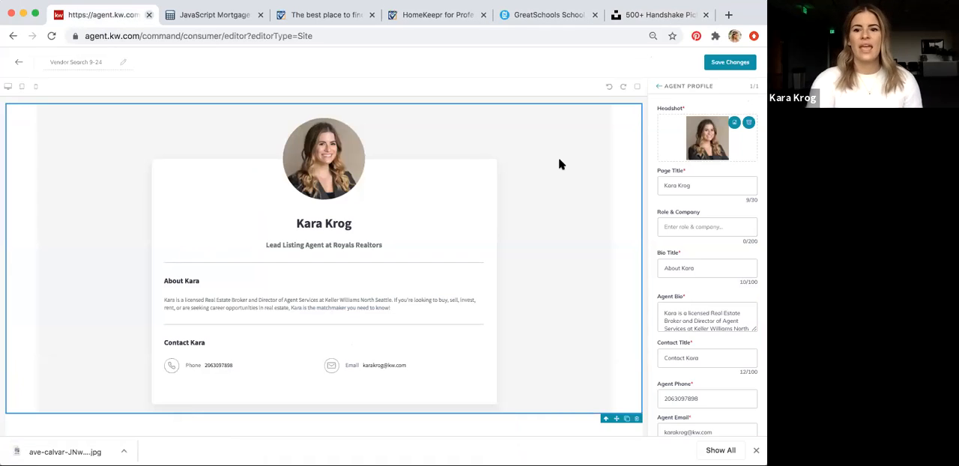
Replace the headshot in the Agent Profile widget with the downloaded handshake photo
click(748, 123)
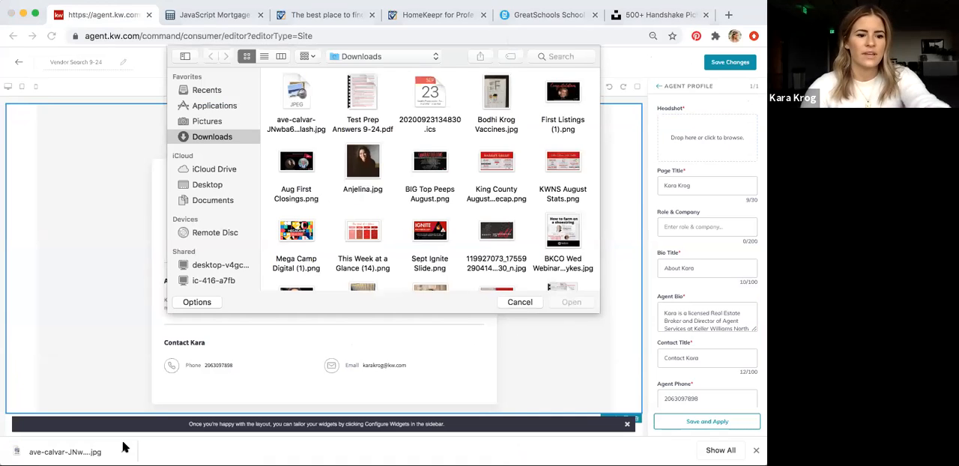
drag(124, 447, 697, 146)
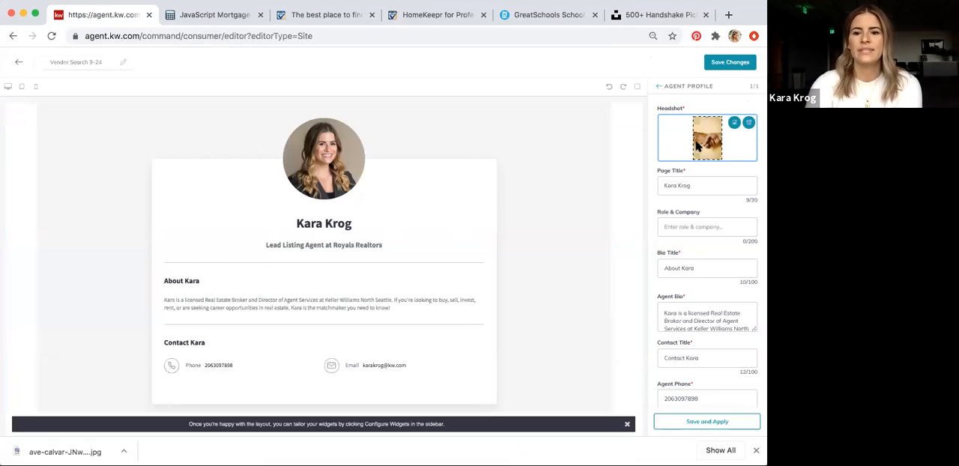
Set the widget's page title to "My Trusted Vendor Partners"
click(681, 185)
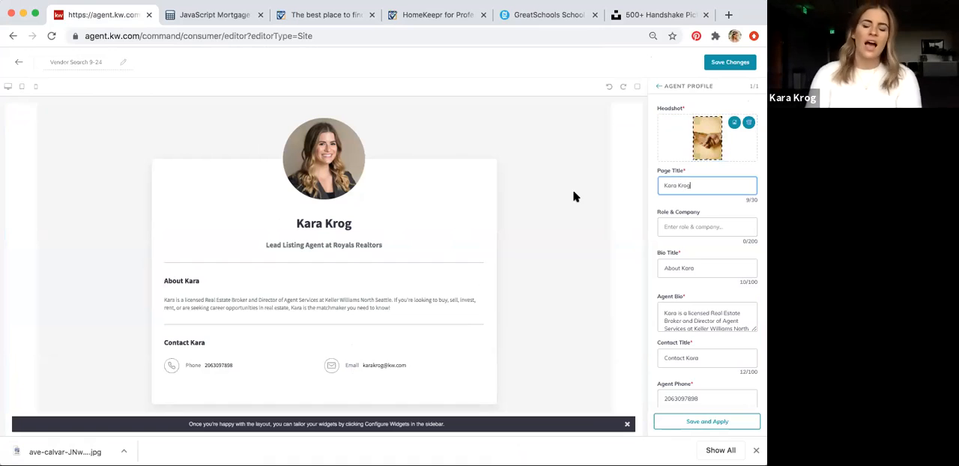
triple_click(697, 187)
text(My Trusted )
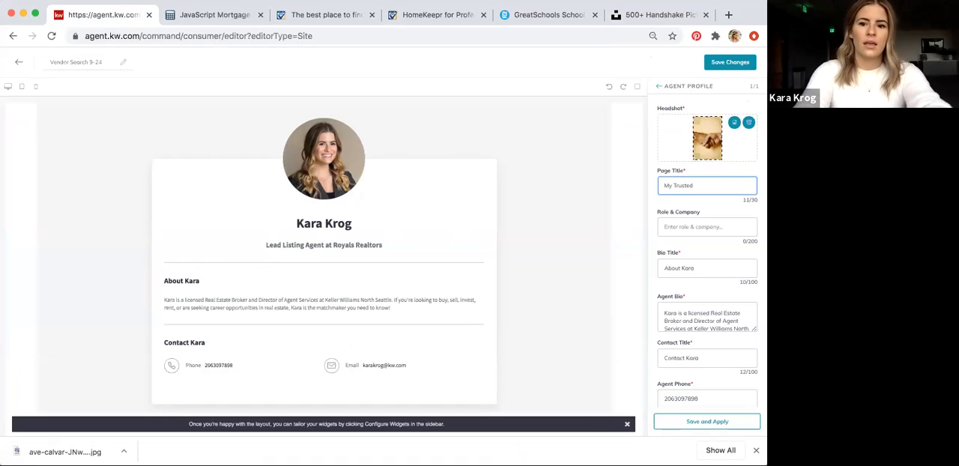
text(Vendor Partners)
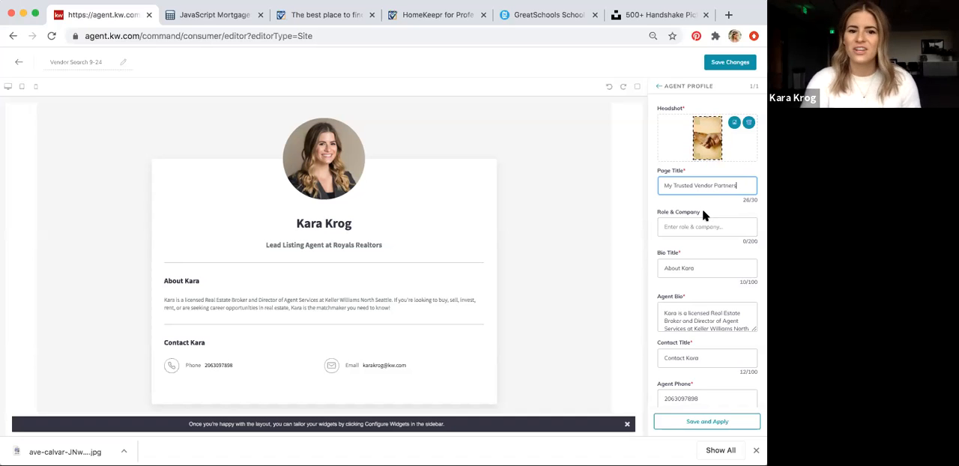
Fill in the widget's role and company as "Trusted Real Estate Vendors"
click(696, 229)
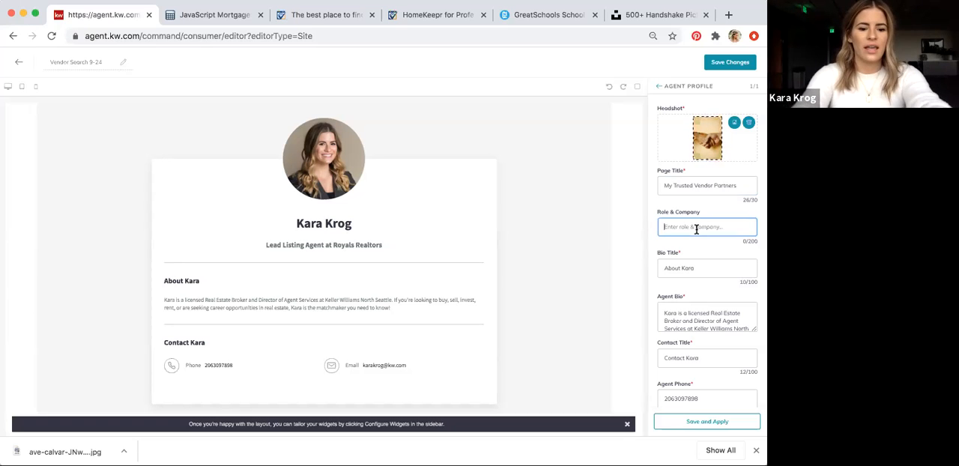
text(Trusted Real Estate Vend)
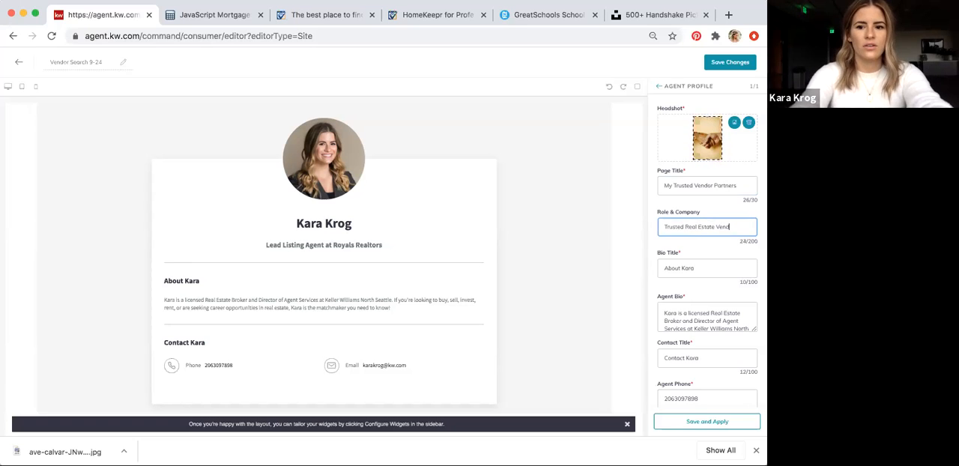
text(s)
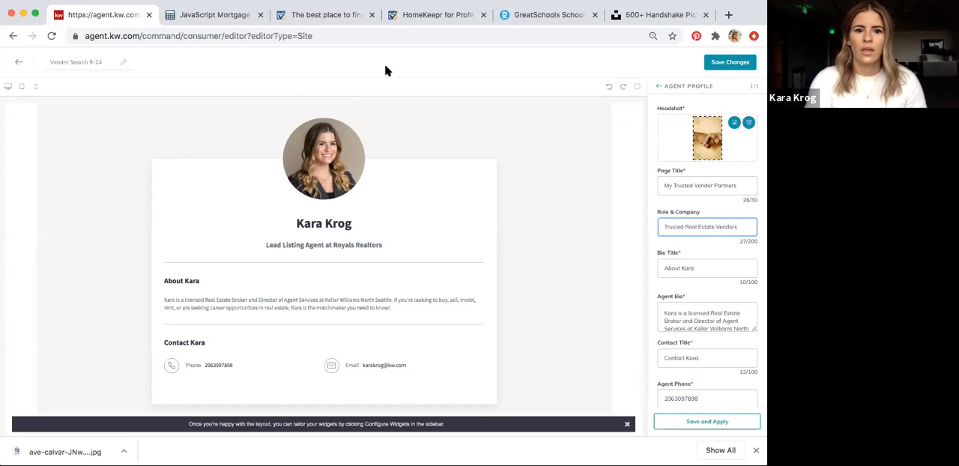
click(625, 225)
Change the widget's page title to "Vendor Search"
click(700, 267)
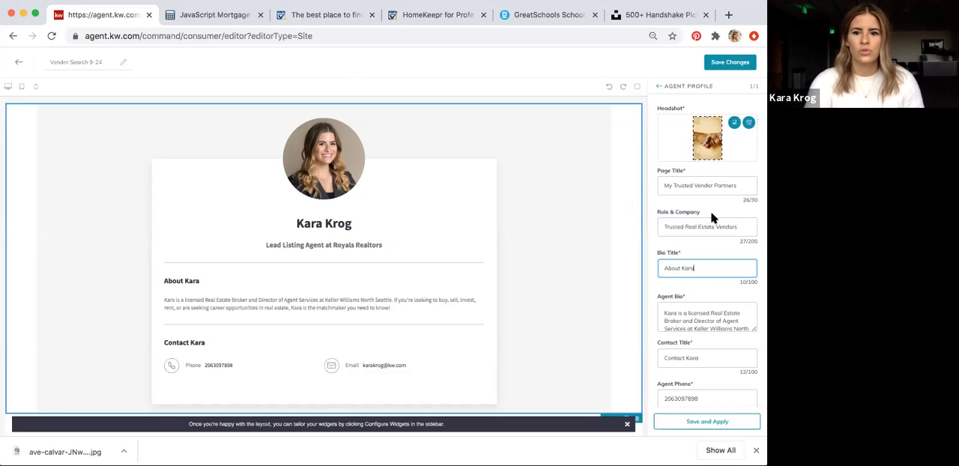
click(705, 184)
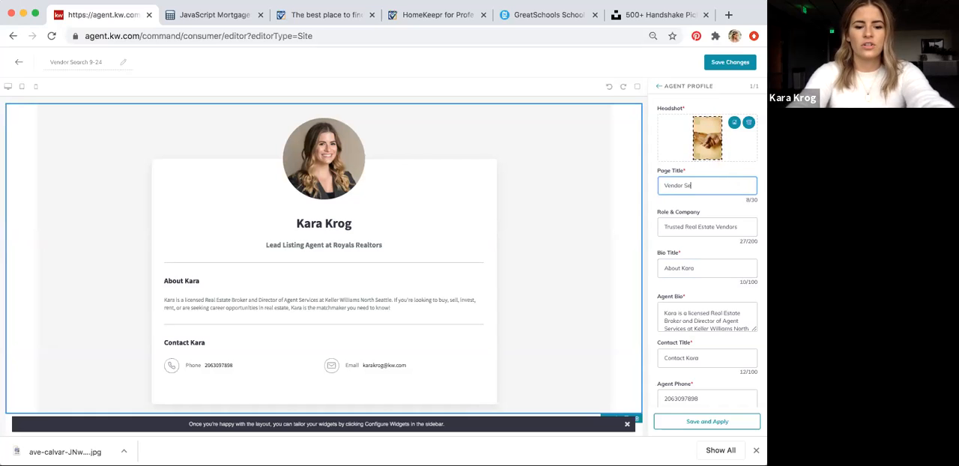
click(666, 226)
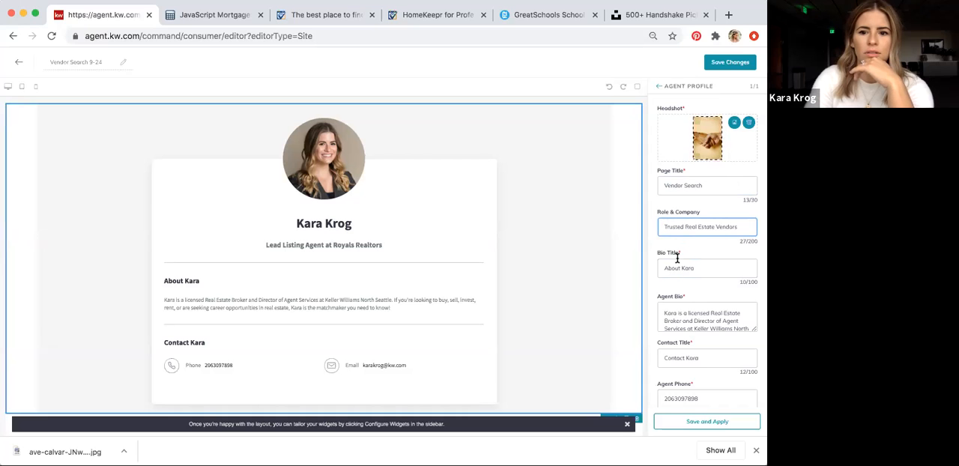
click(689, 227)
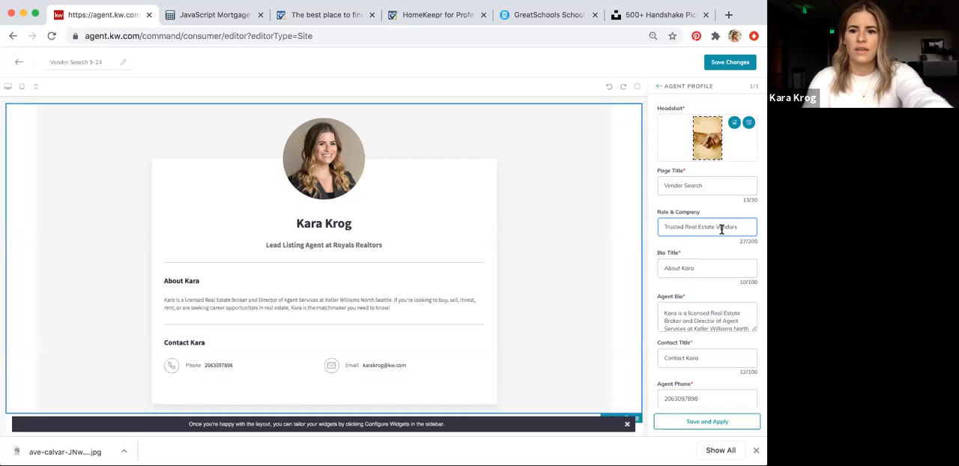
Set the widget's bio title to "Search for Vendors"
drag(702, 267, 599, 270)
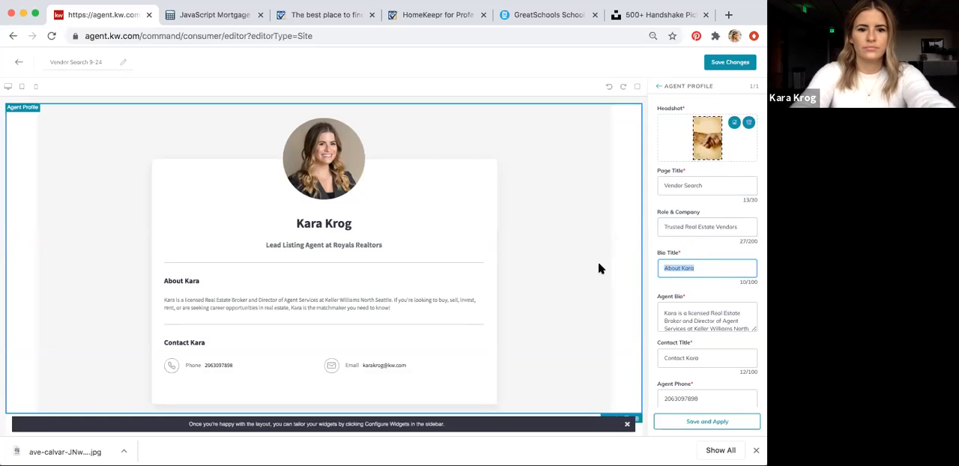
text(Search for V)
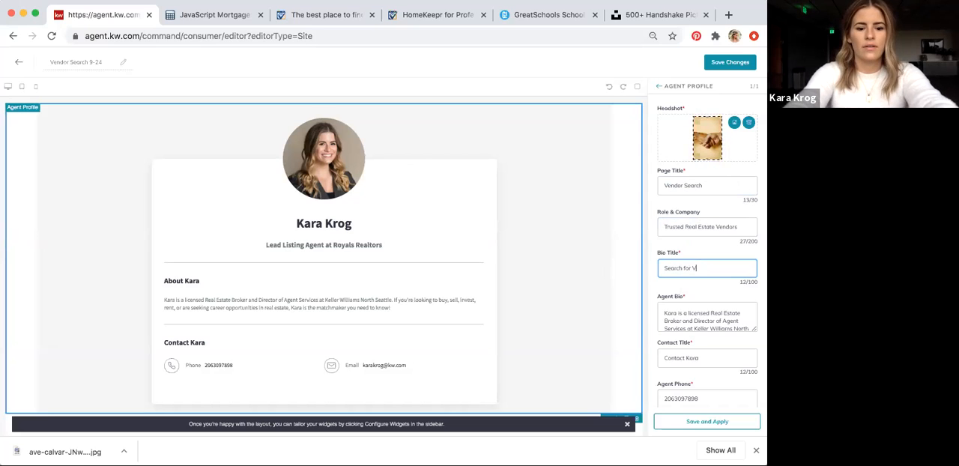
text(s)
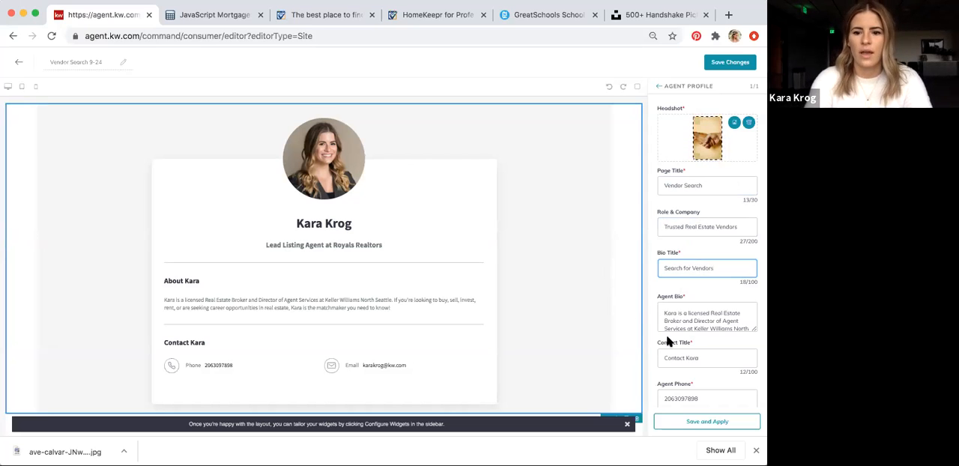
Clear all the existing text from the widget's agent bio
scroll(669, 338, down, 1)
click(665, 289)
drag(663, 288, 727, 310)
key(BackSpace)
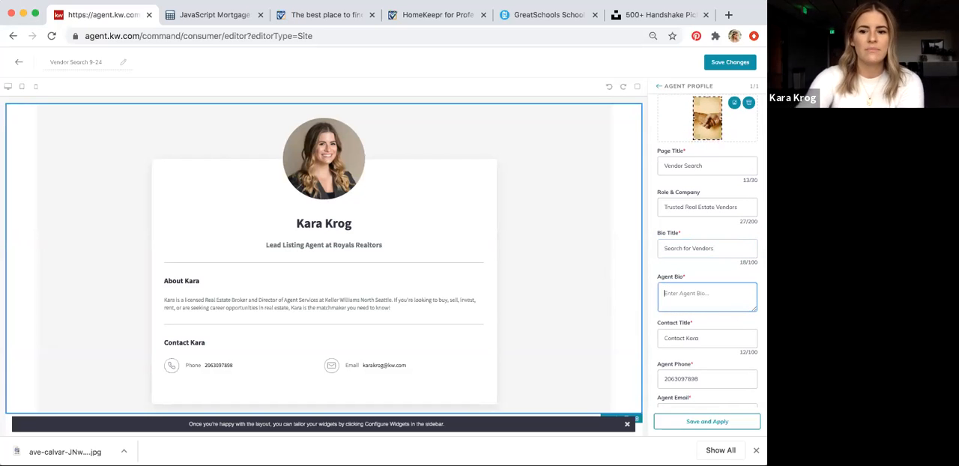
scroll(703, 332, down, 1)
scroll(704, 331, down, 1)
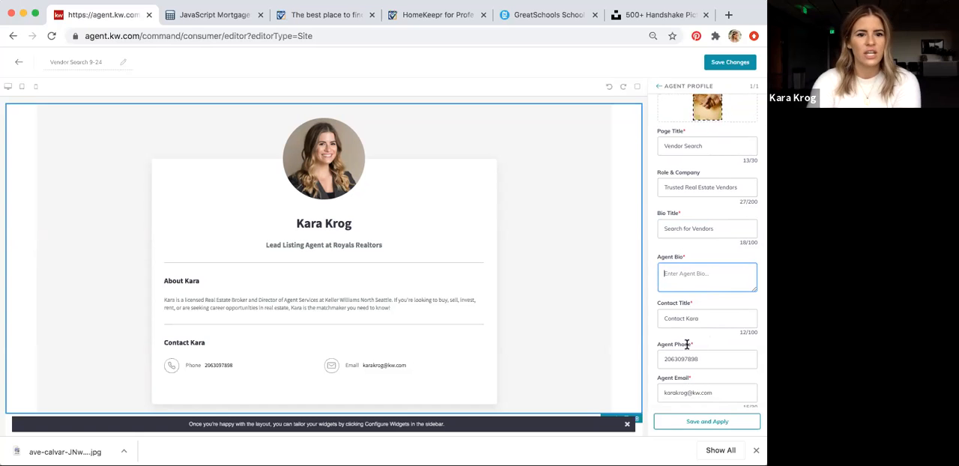
Switch to the HomeKeepr widgets page and copy the iFrame code of the My Trusted Pros Search Widget
click(442, 17)
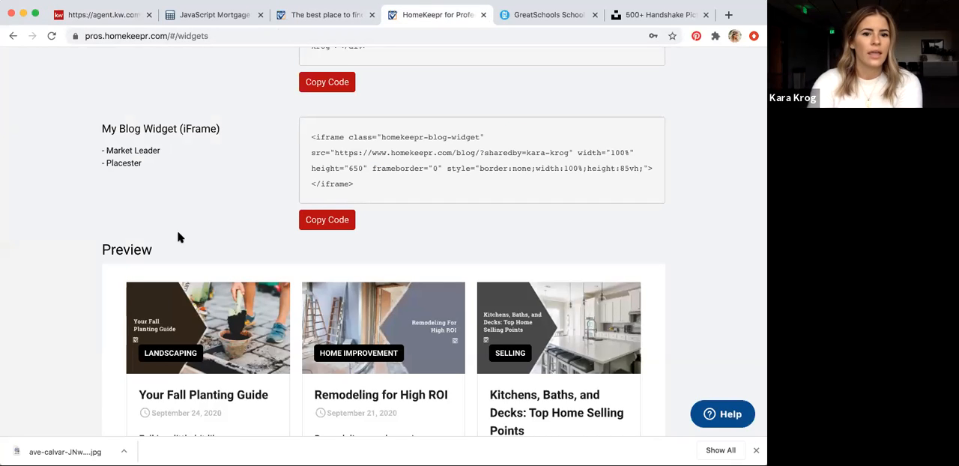
scroll(180, 237, up, 2)
scroll(177, 237, up, 1)
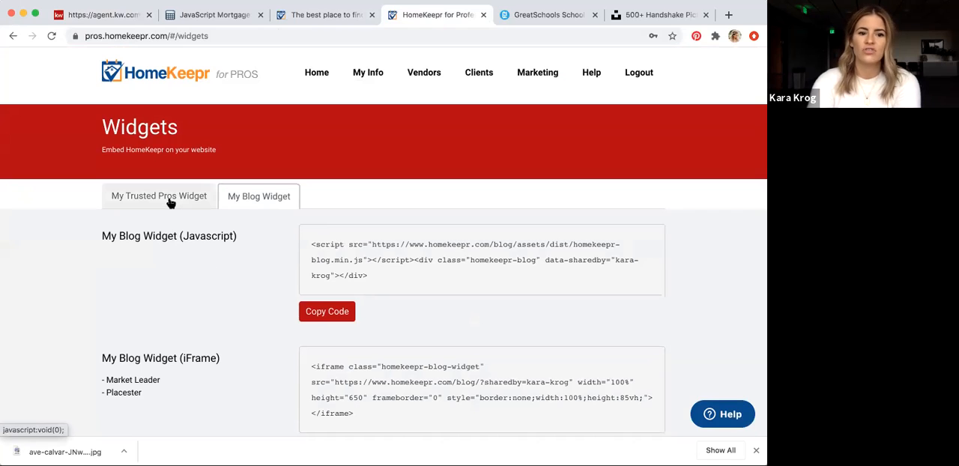
click(169, 199)
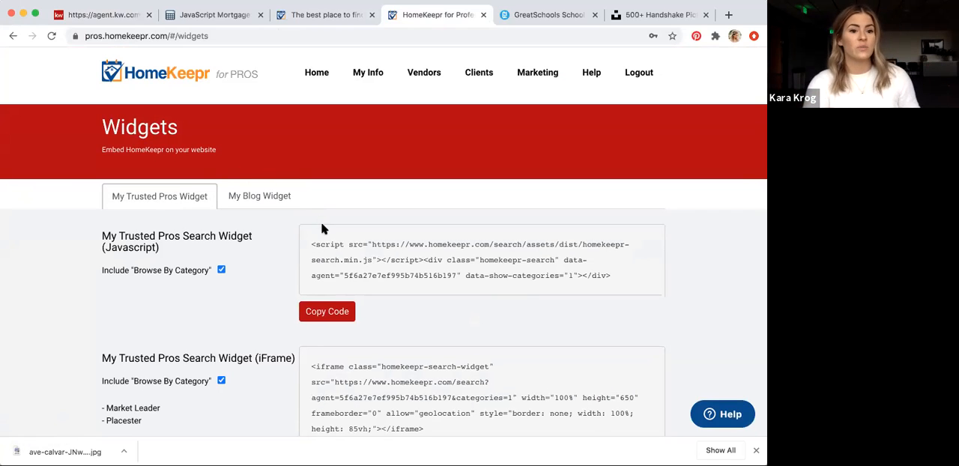
scroll(349, 336, down, 1)
scroll(342, 188, up, 1)
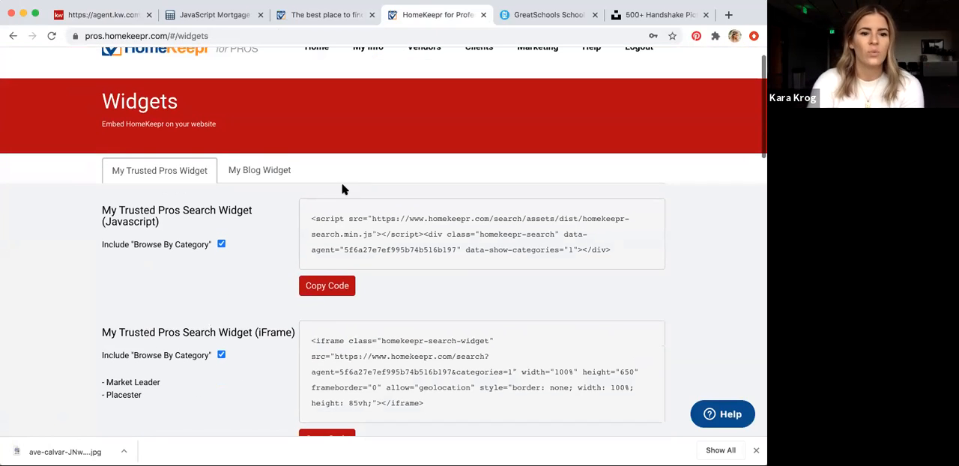
scroll(392, 245, down, 1)
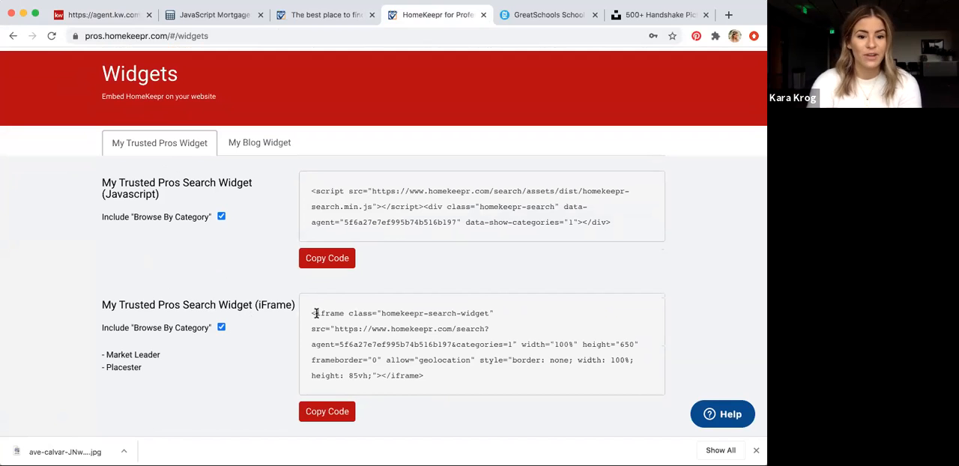
click(327, 412)
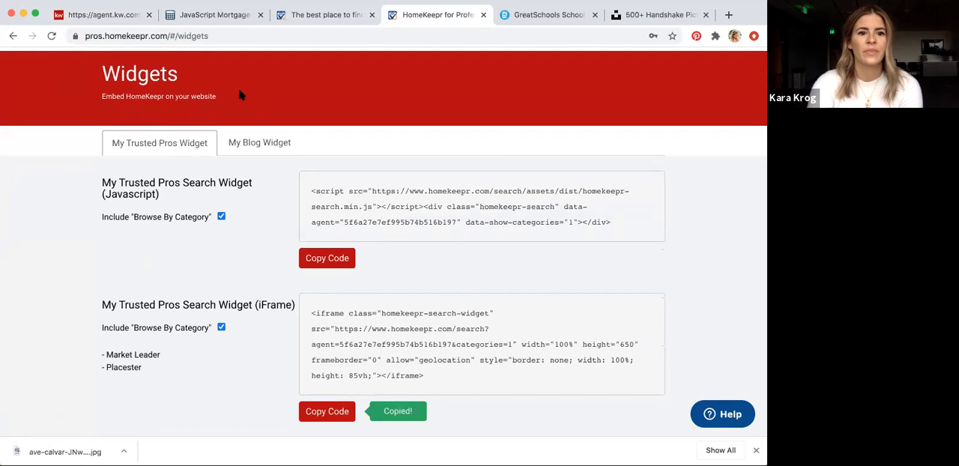
Return to the KW Command editor, paste the copied iFrame code as the agent bio, and apply the widget settings
click(120, 16)
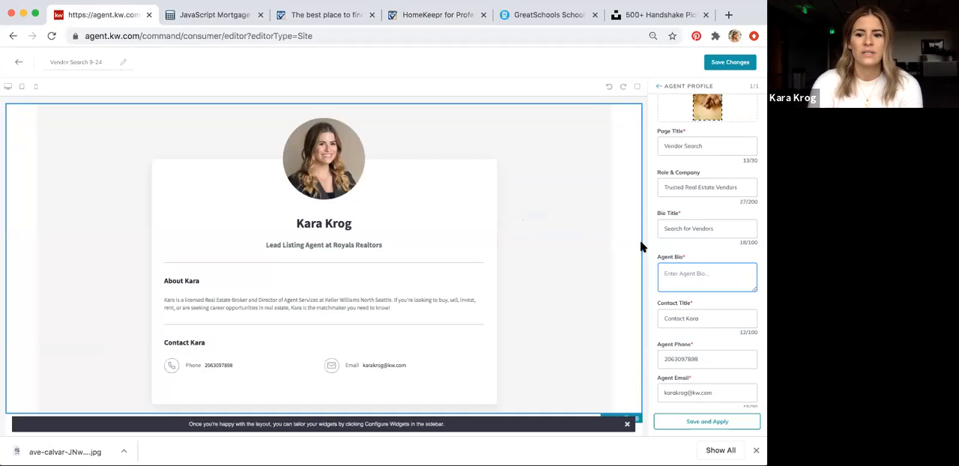
click(688, 275)
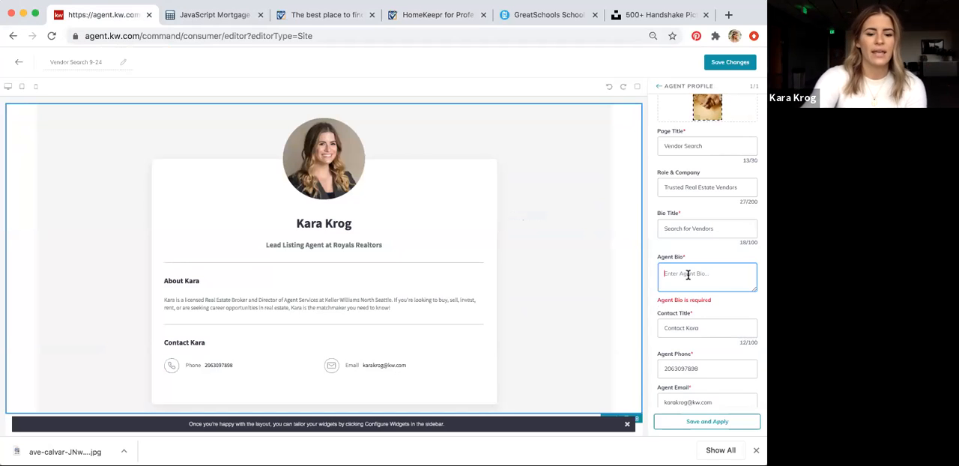
key(ctrl+v)
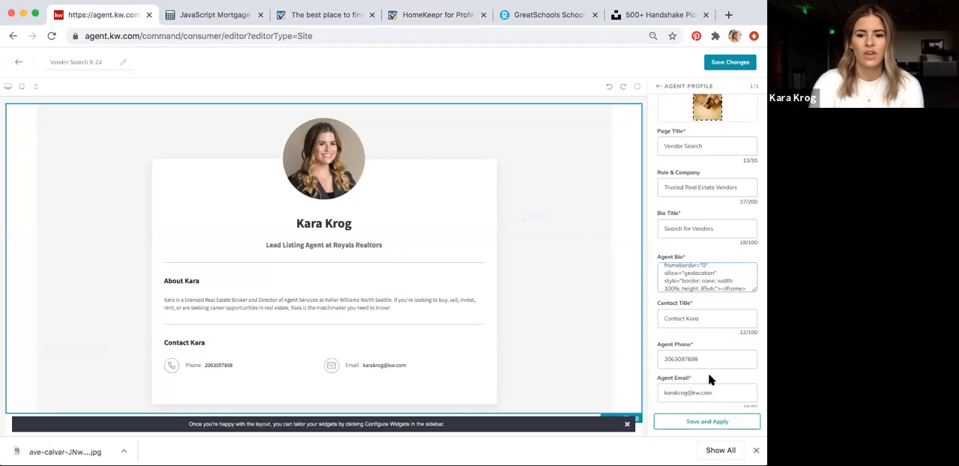
click(706, 421)
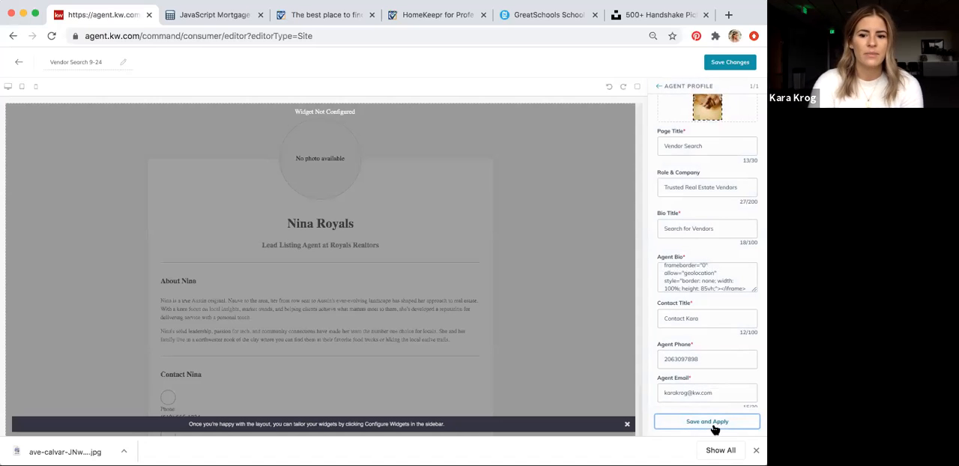
click(724, 64)
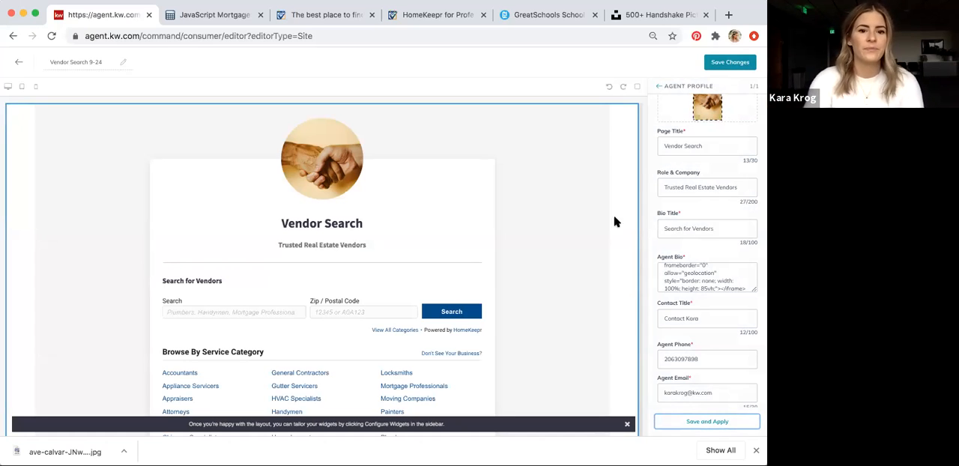
Change the role and company to "My Trusted Real Estate Vendors" and apply the widget settings
scroll(587, 219, down, 1)
scroll(588, 219, up, 1)
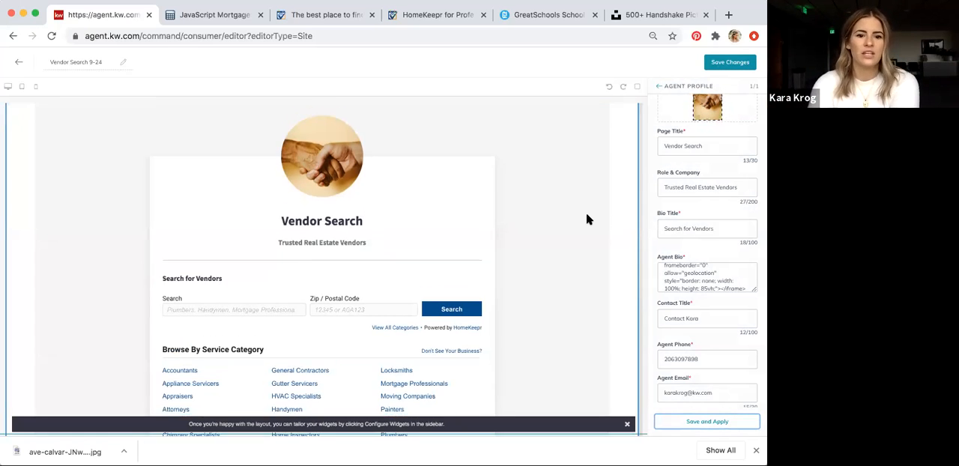
click(664, 186)
text(My)
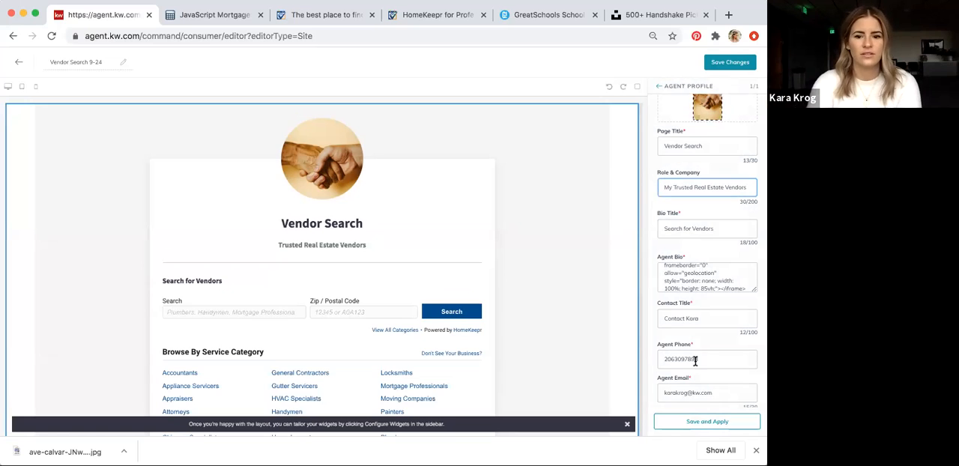
click(698, 423)
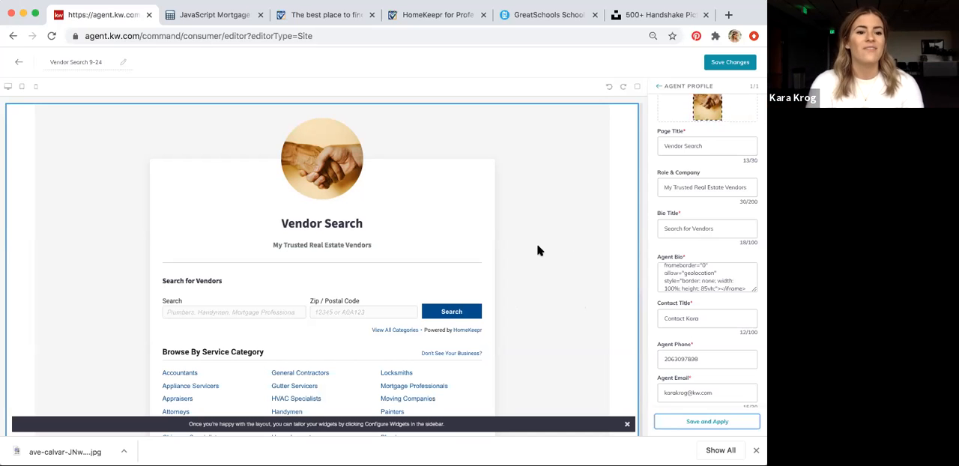
Examine the full Vendor Search page layout, including the embedded vendor search form and service category list
scroll(537, 250, down, 1)
scroll(537, 250, down, 1)
scroll(537, 251, up, 2)
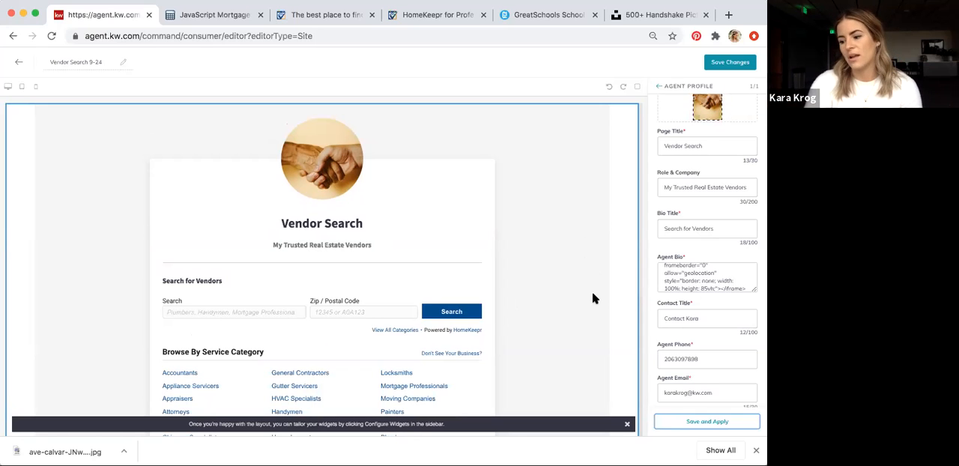
scroll(592, 294, down, 3)
scroll(592, 298, down, 5)
scroll(592, 298, down, 2)
scroll(592, 298, up, 5)
scroll(592, 299, up, 3)
scroll(704, 261, up, 2)
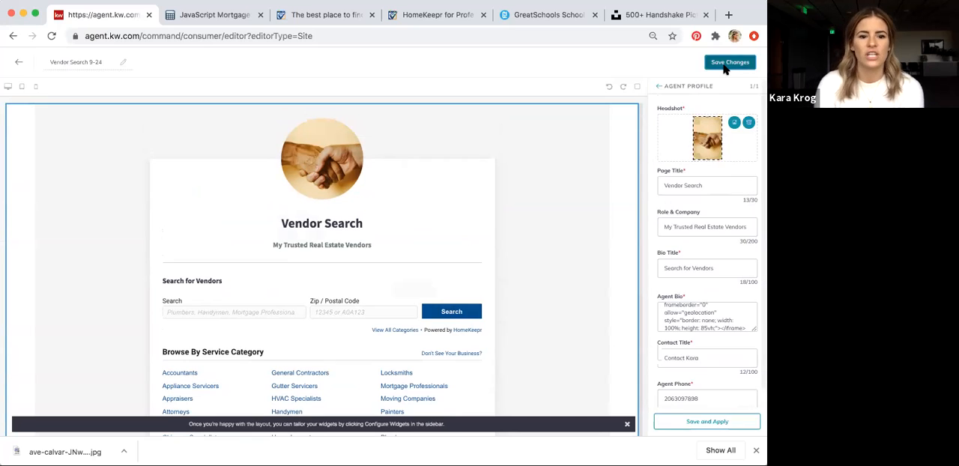
Save the Vendor Search 9-24 page and return to the list of agent site pages
click(725, 66)
click(411, 289)
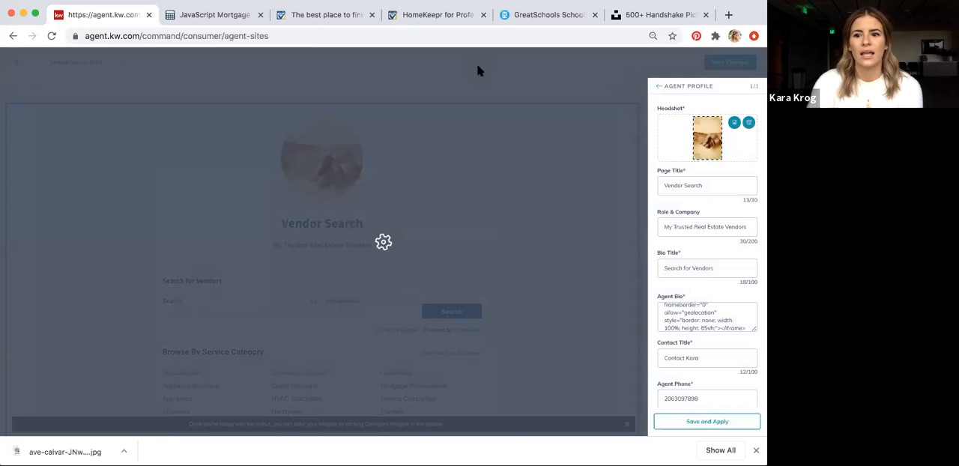
click(372, 14)
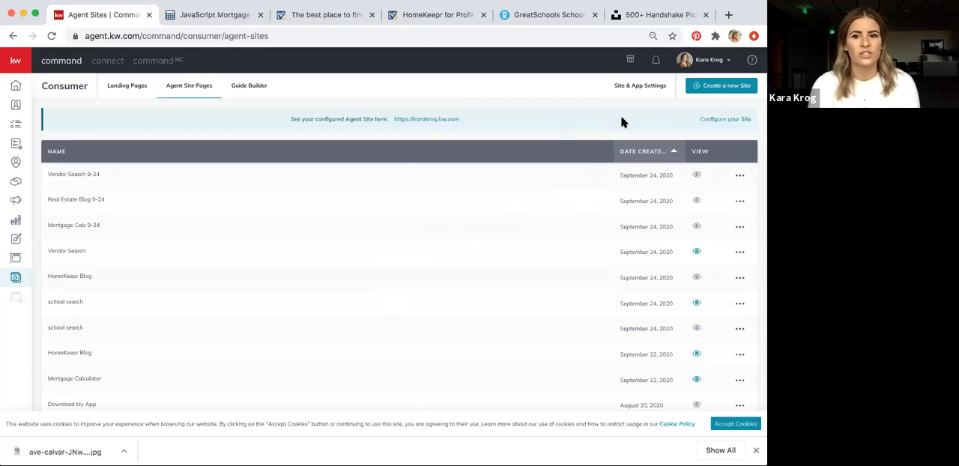
Create a new page on the agent site and name it "School Search 9-24"
click(718, 87)
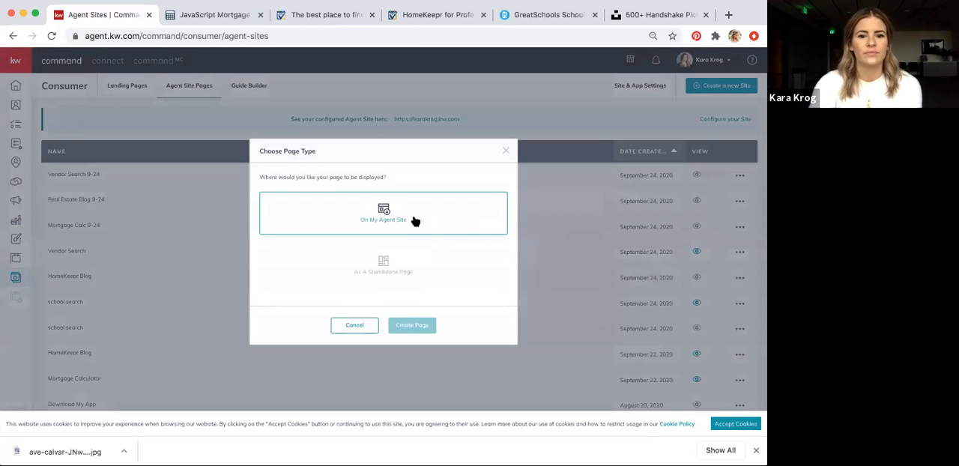
click(415, 221)
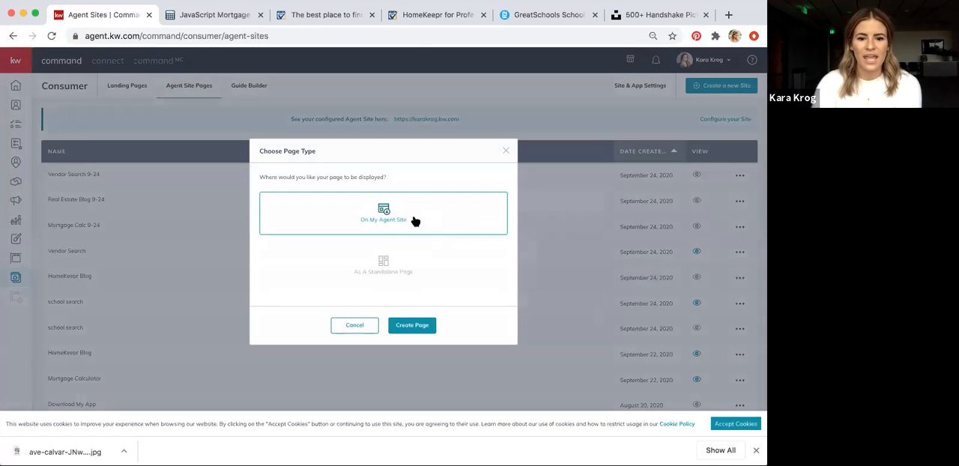
click(405, 327)
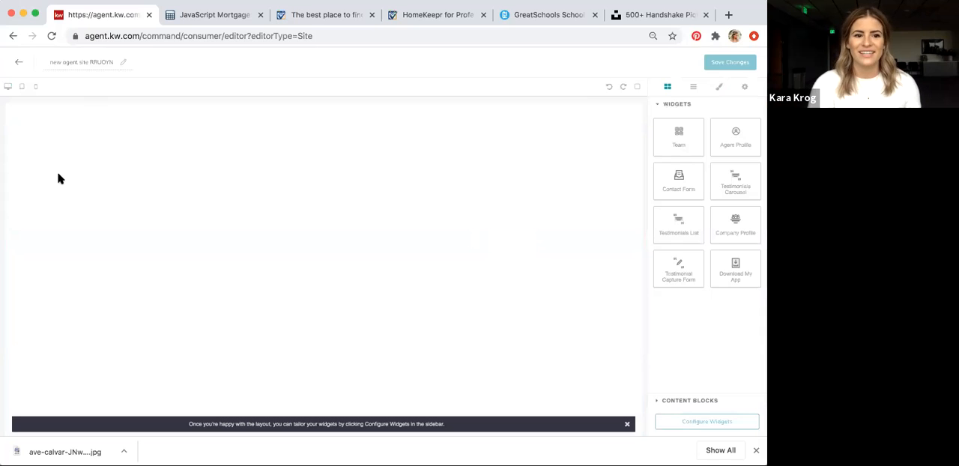
click(90, 61)
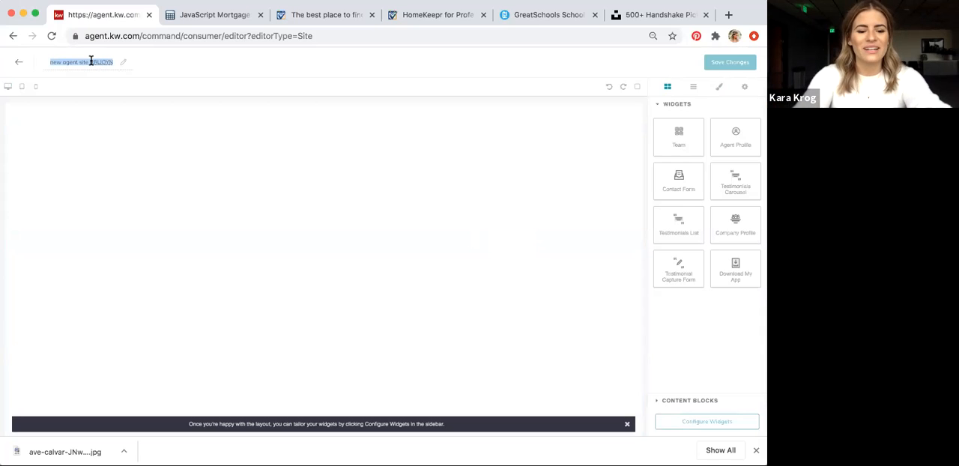
text(School Search 9-24)
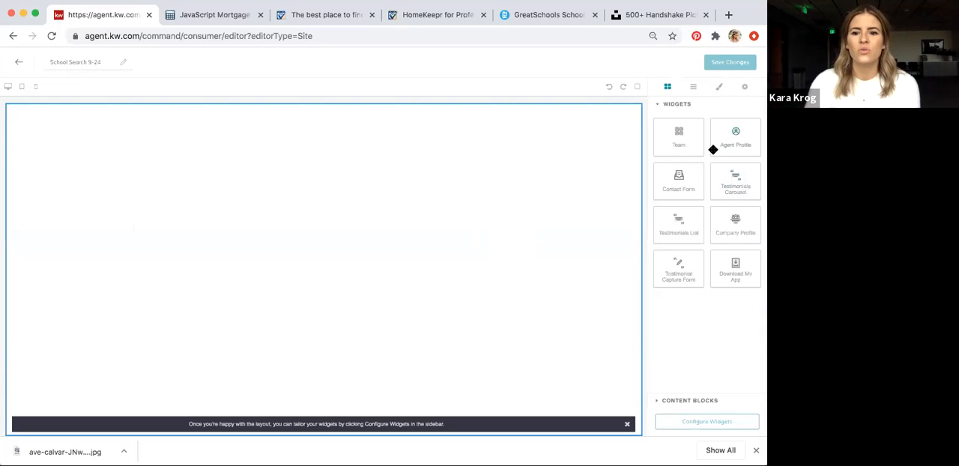
Add a Company Profile widget to the blank page and open its configuration settings
drag(735, 227, 582, 218)
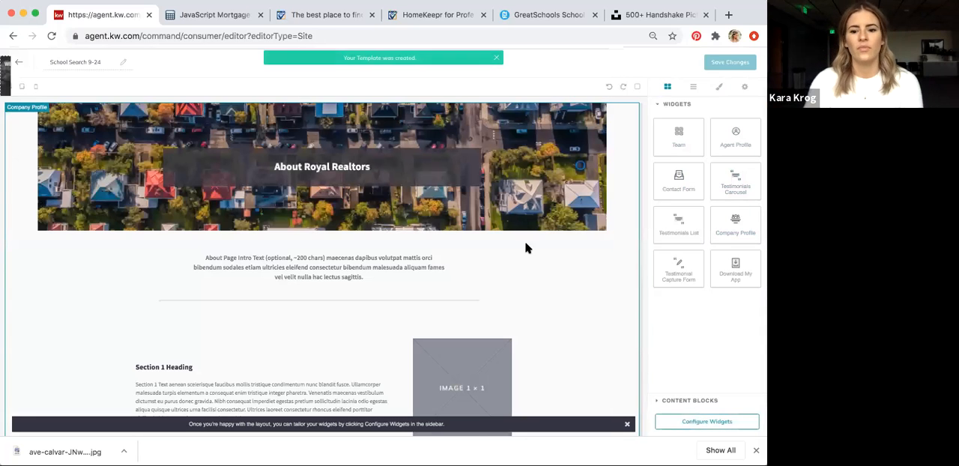
click(716, 421)
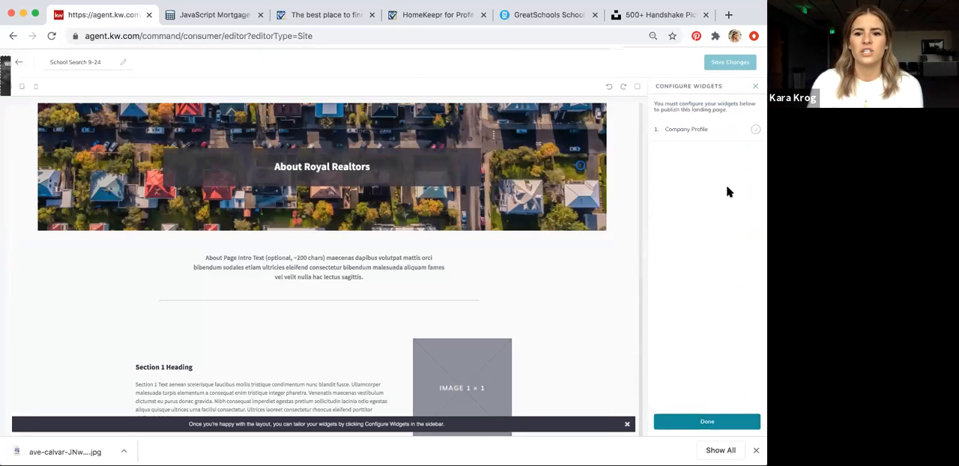
click(695, 129)
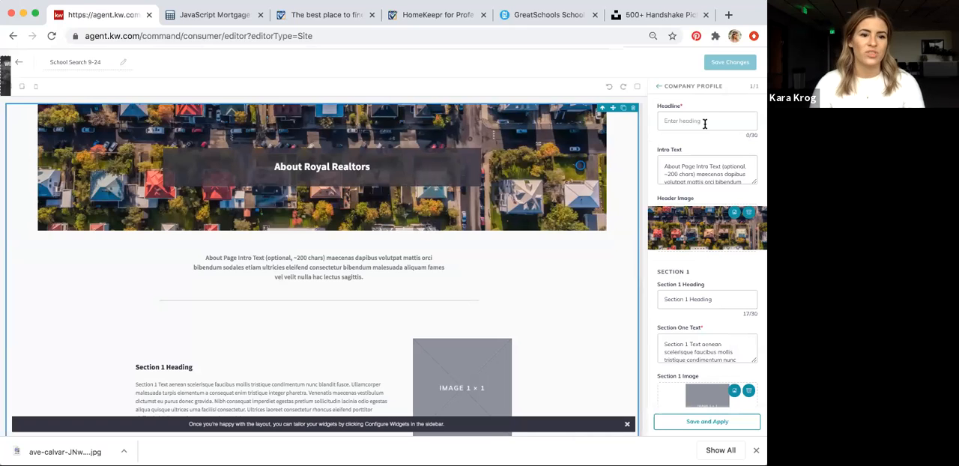
Set the Company Profile headline to "Search for Schools"
click(705, 123)
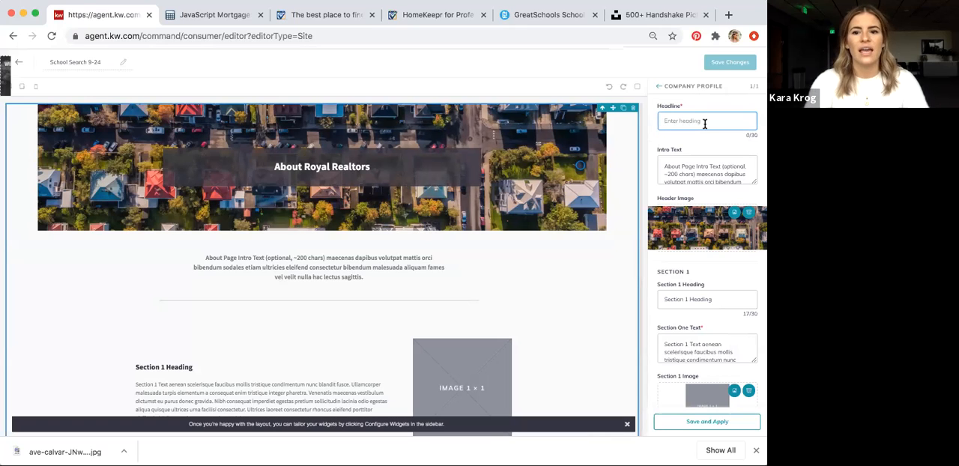
text(Se)
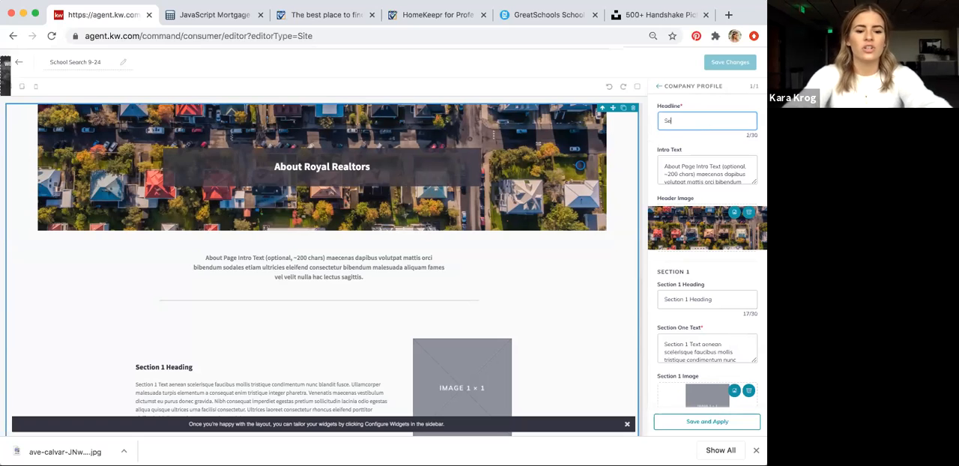
text(arch for )
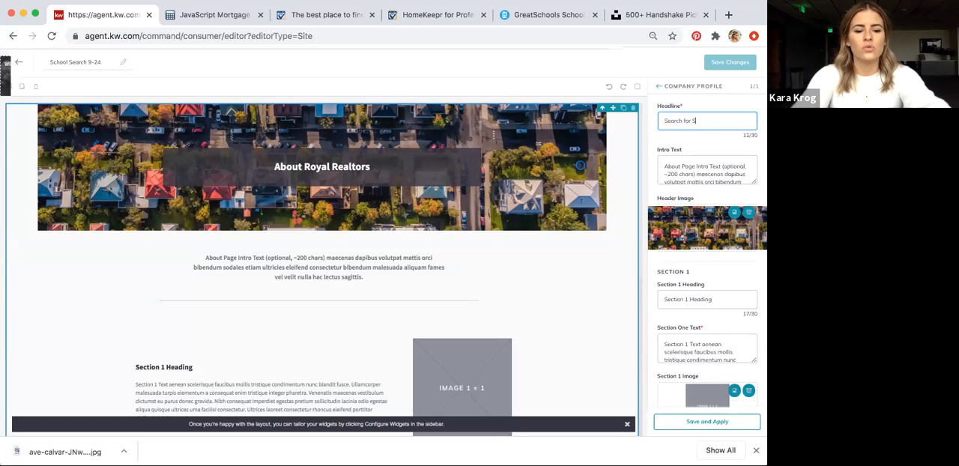
text(Schools)
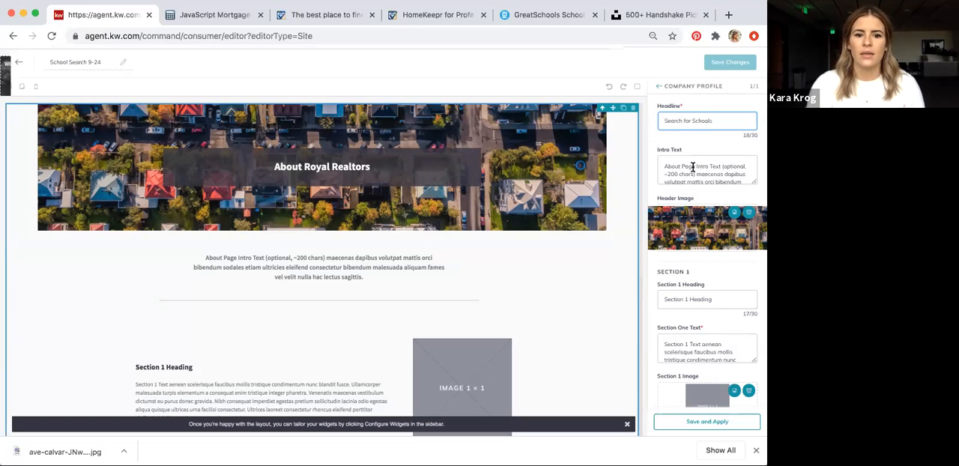
scroll(690, 166, down, 3)
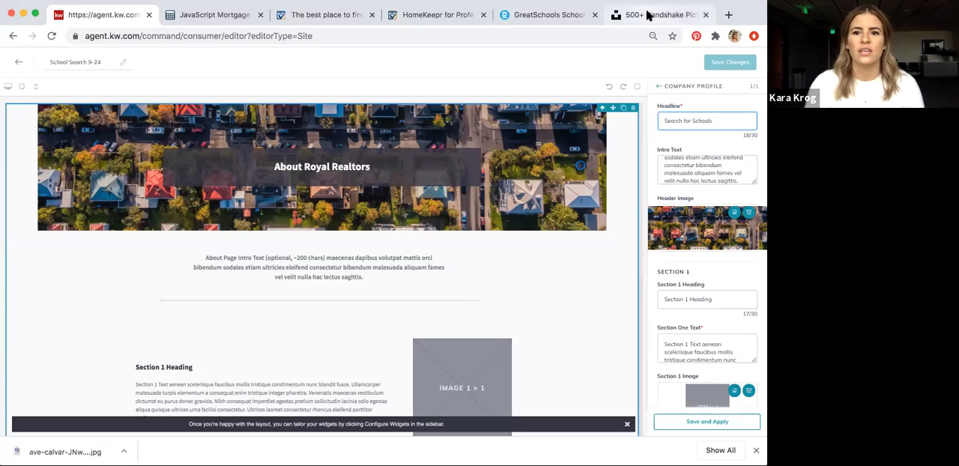
Switch to Unsplash and search for "school bus" photos
click(535, 16)
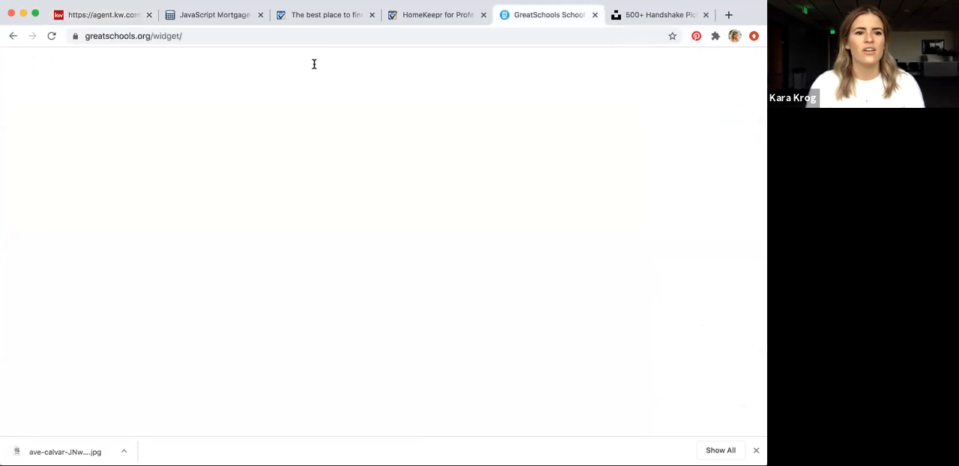
click(662, 16)
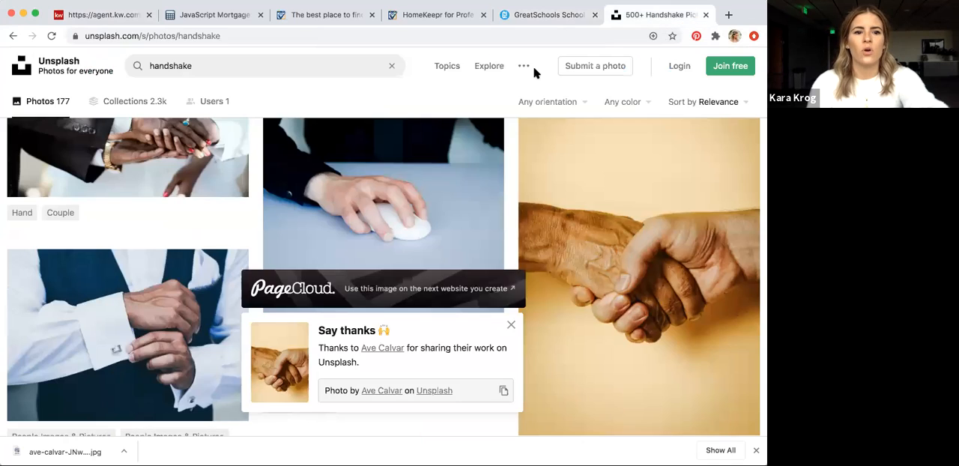
click(207, 69)
text(sch)
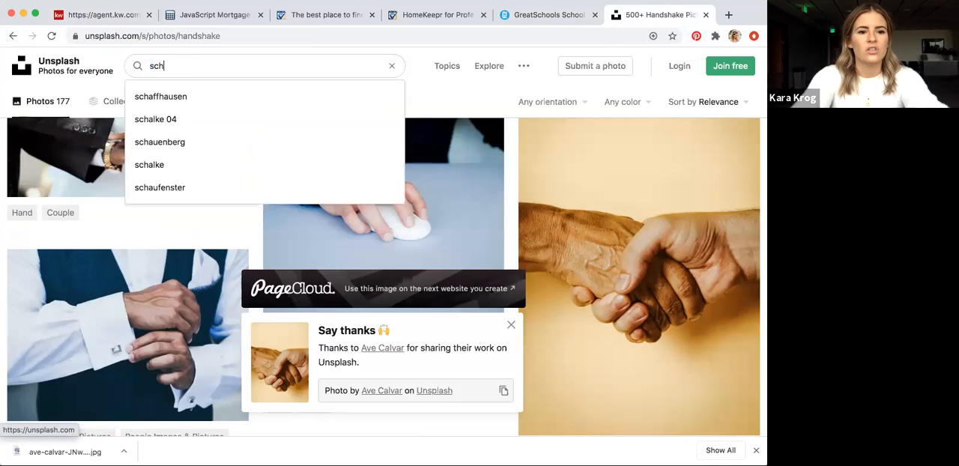
text(ool bus)
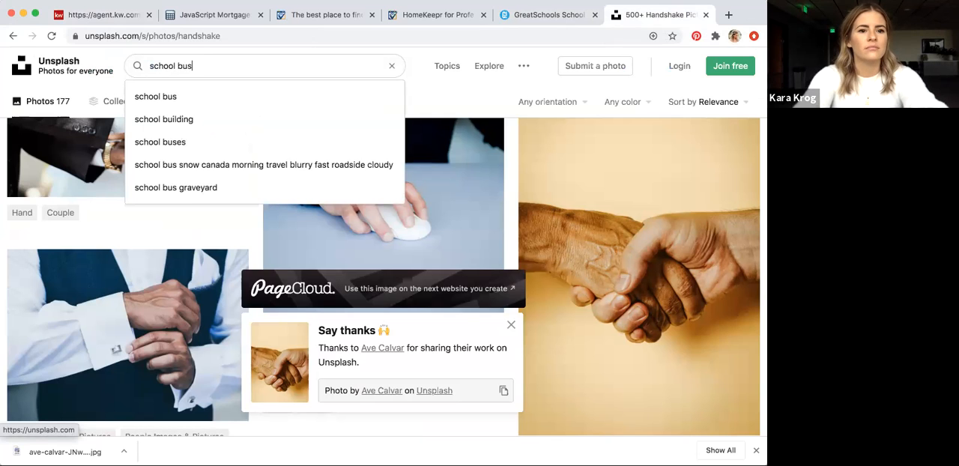
key(Return)
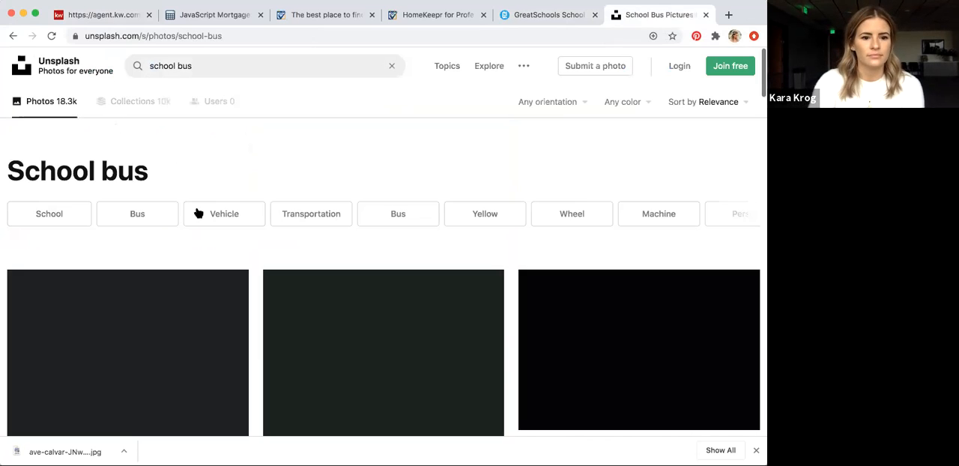
Browse the school bus photos and download the one with green trees and a cloudy sky behind the bus
scroll(457, 328, down, 3)
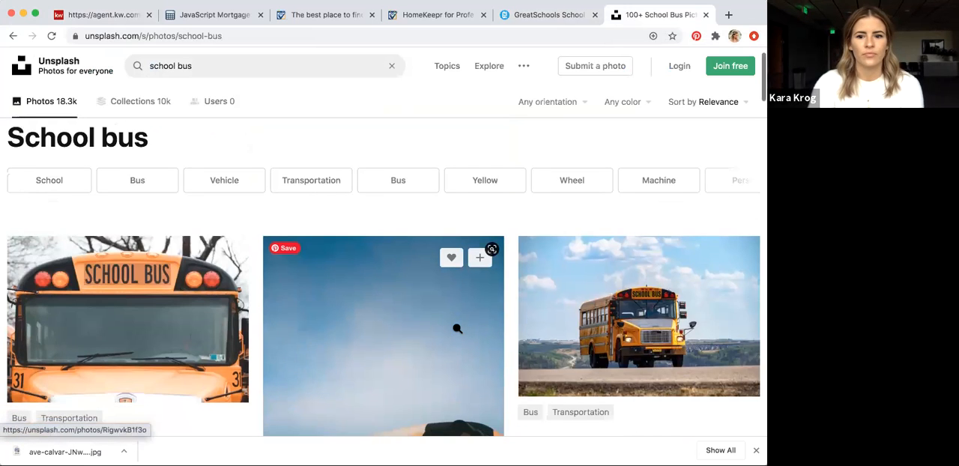
scroll(457, 328, down, 5)
scroll(457, 328, up, 5)
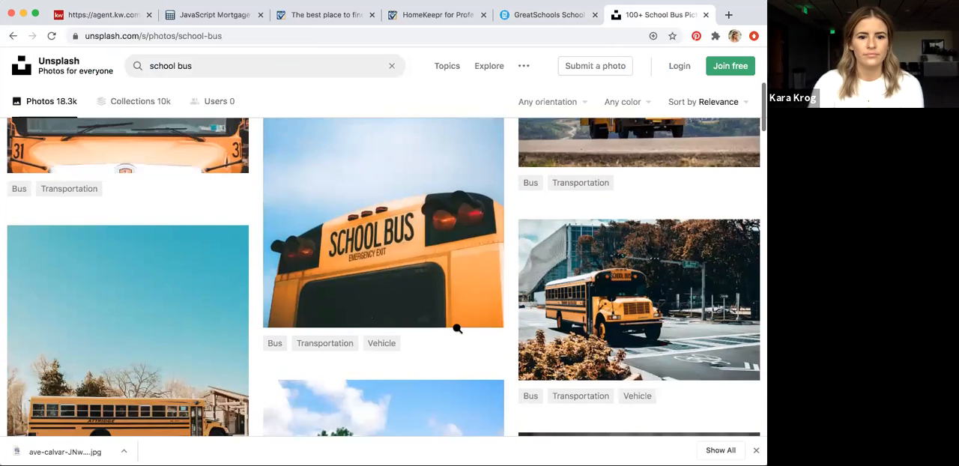
scroll(456, 328, down, 2)
scroll(457, 328, up, 1)
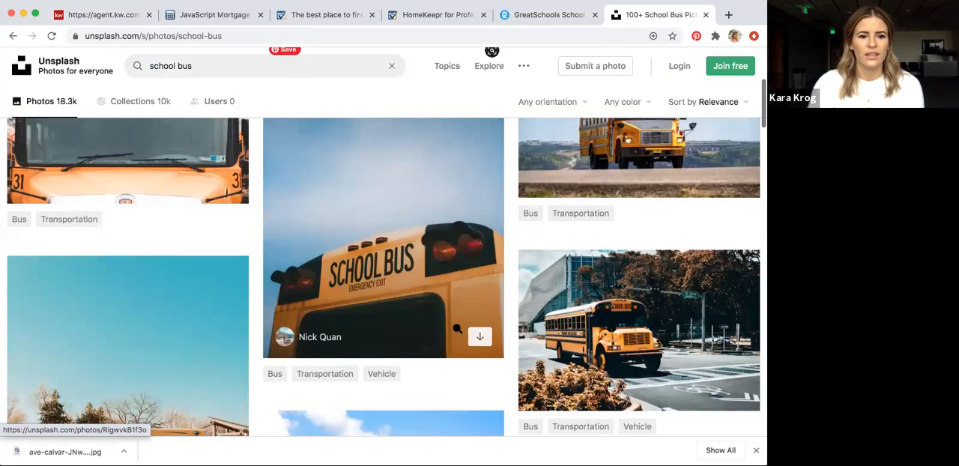
scroll(457, 328, down, 2)
scroll(457, 328, down, 1)
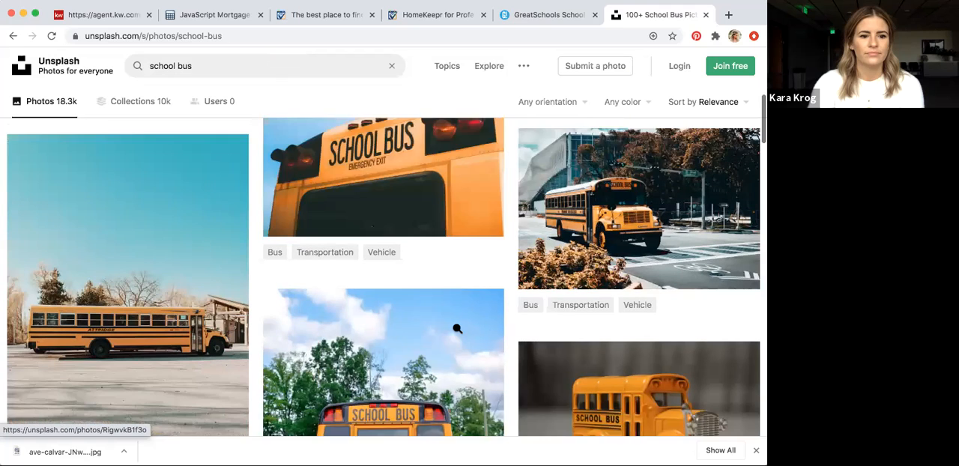
scroll(457, 328, down, 2)
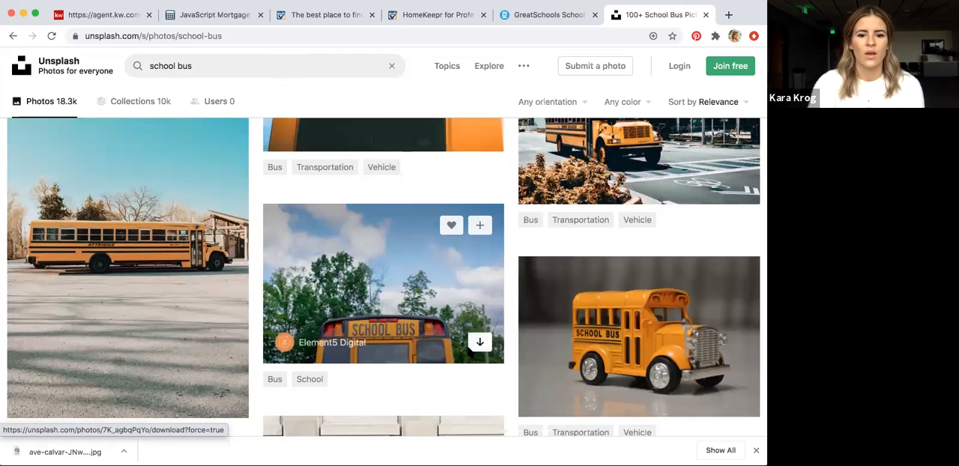
Return to the KW Command editor and replace the header image with the downloaded school bus photo, moving its crop area down over the bus
click(101, 14)
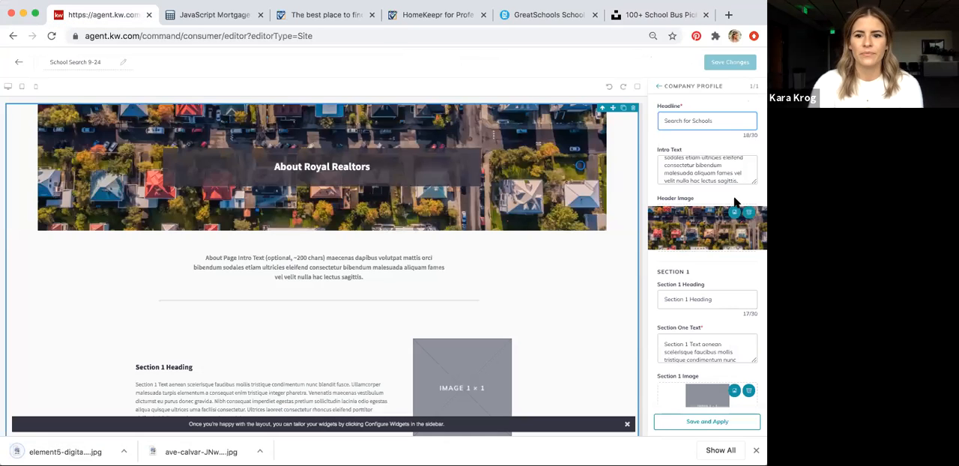
click(749, 214)
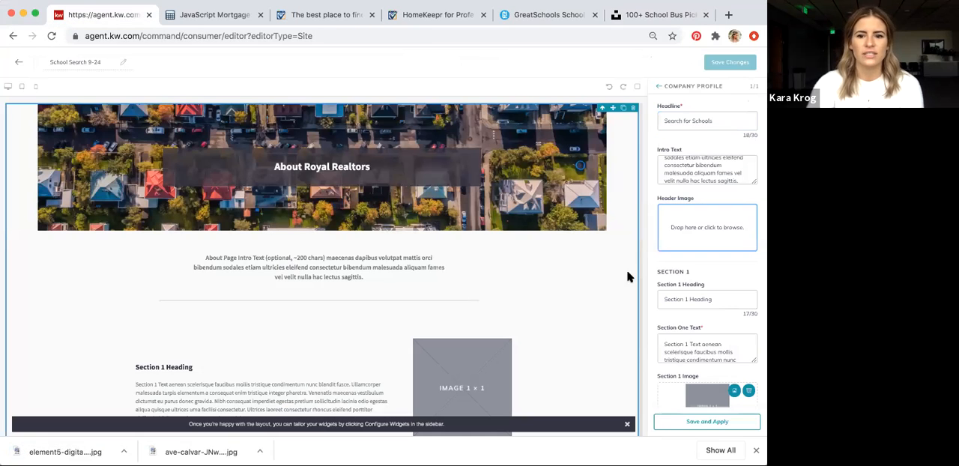
drag(75, 451, 723, 228)
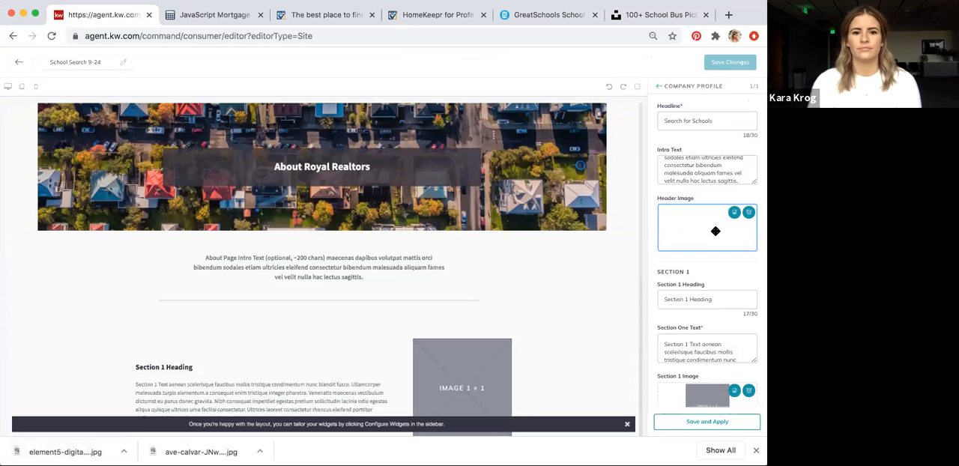
drag(707, 209, 705, 221)
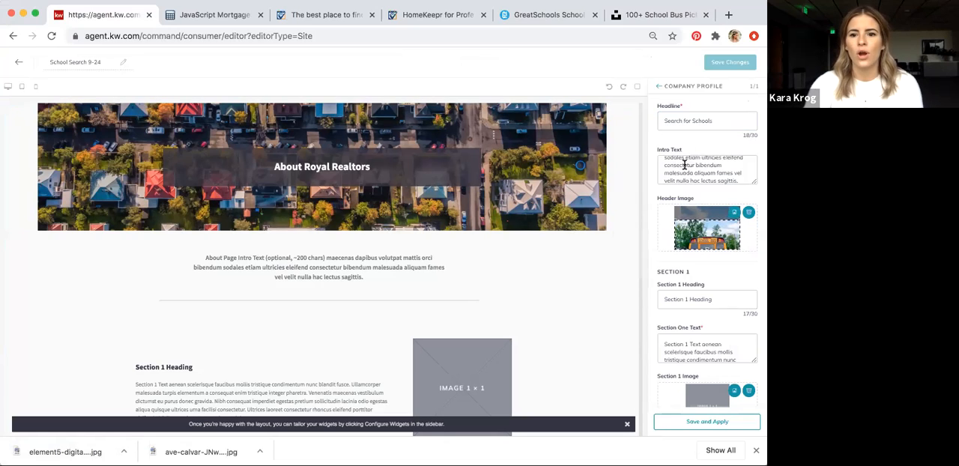
Delete the placeholder intro text of the Company Profile widget
scroll(674, 166, up, 3)
drag(662, 161, 759, 215)
key(BackSpace)
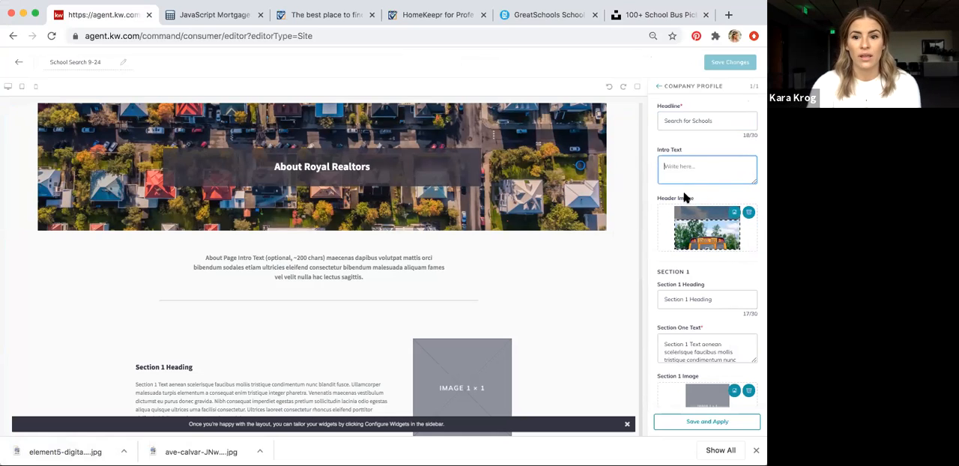
Clear the placeholder heading and text of Section 1 and remove its image
triple_click(671, 299)
key(BackSpace)
click(713, 341)
triple_click(713, 341)
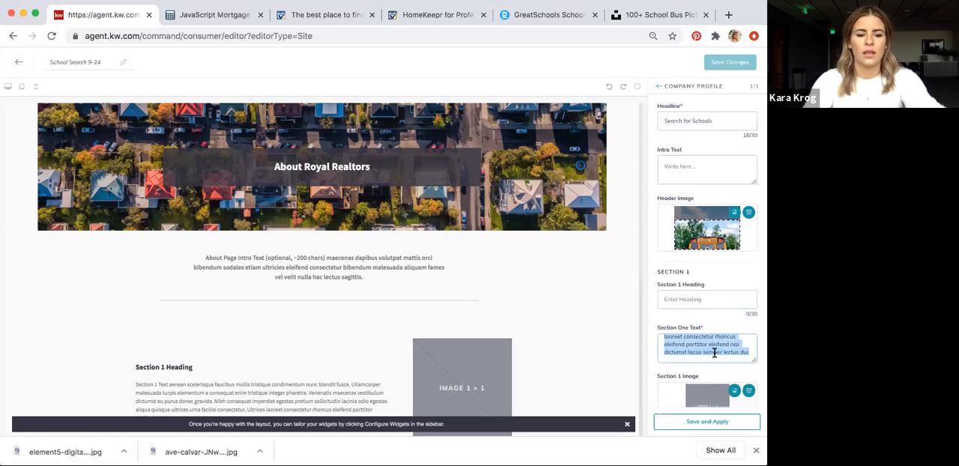
key(BackSpace)
click(709, 330)
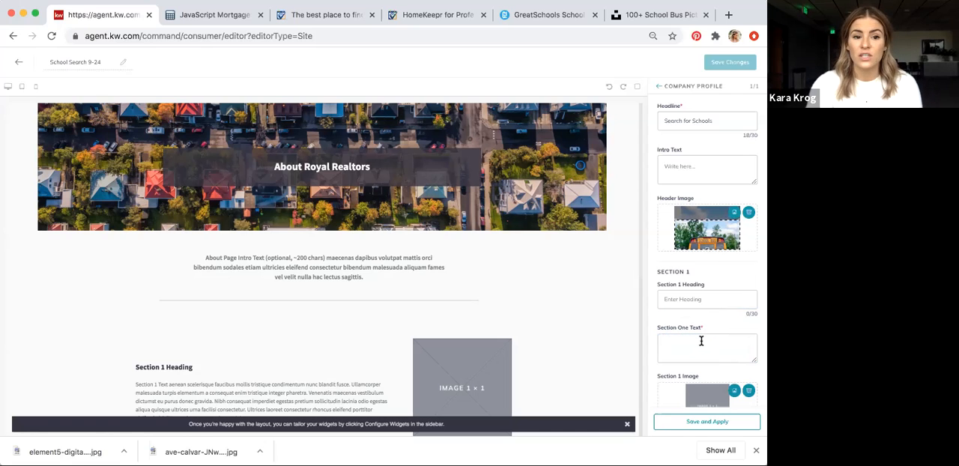
scroll(700, 338, down, 2)
scroll(702, 341, down, 1)
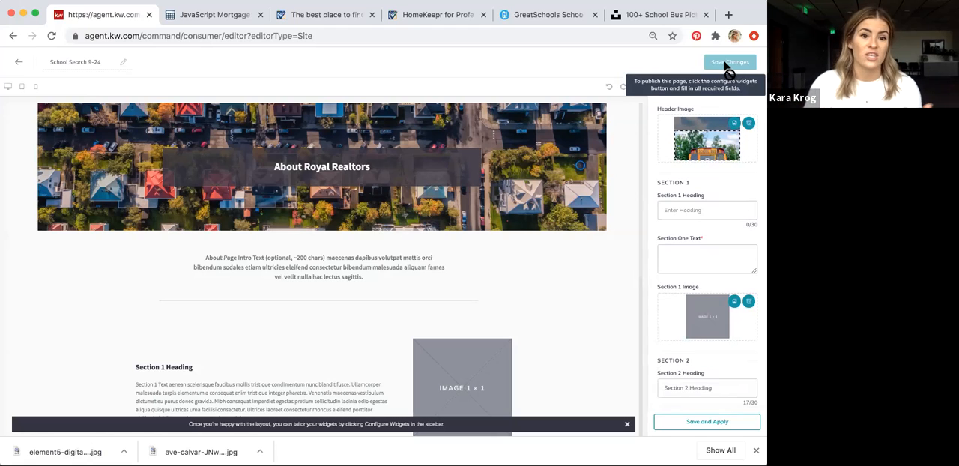
click(747, 302)
Clear the placeholder heading and text of Section 2 and remove its image
scroll(713, 329, down, 2)
click(714, 324)
key(super+a)
key(BackSpace)
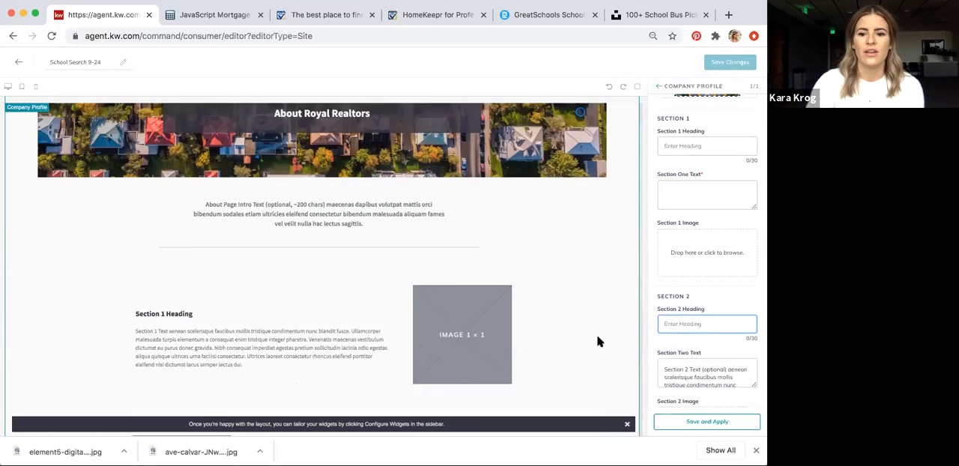
click(670, 367)
key(super+a)
key(BackSpace)
scroll(719, 352, down, 4)
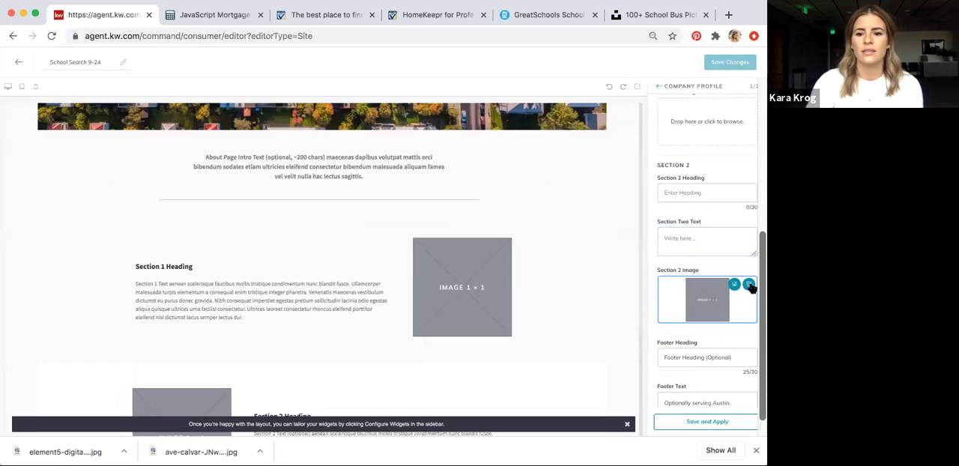
click(749, 285)
Clear the placeholder footer heading and footer text of the Company Profile widget
click(674, 358)
key(super+a)
text(I)
key(BackSpace)
scroll(711, 262, down, 1)
click(695, 383)
key(super+a)
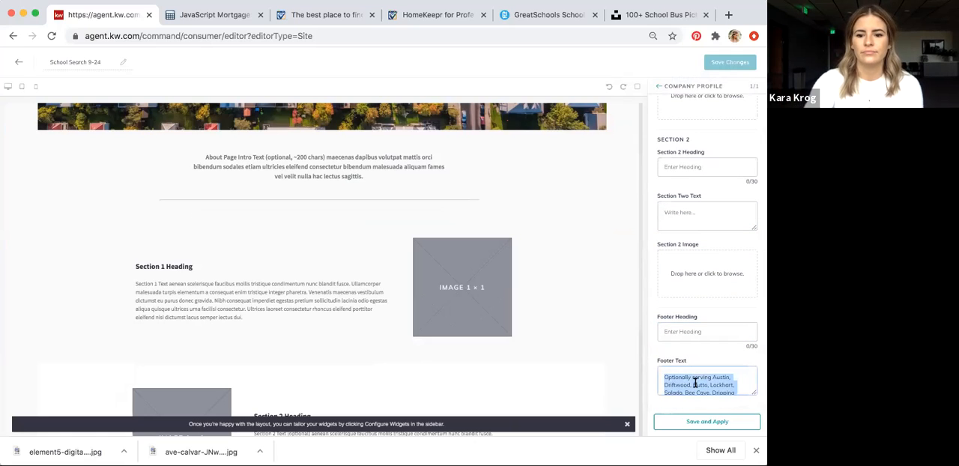
key(BackSpace)
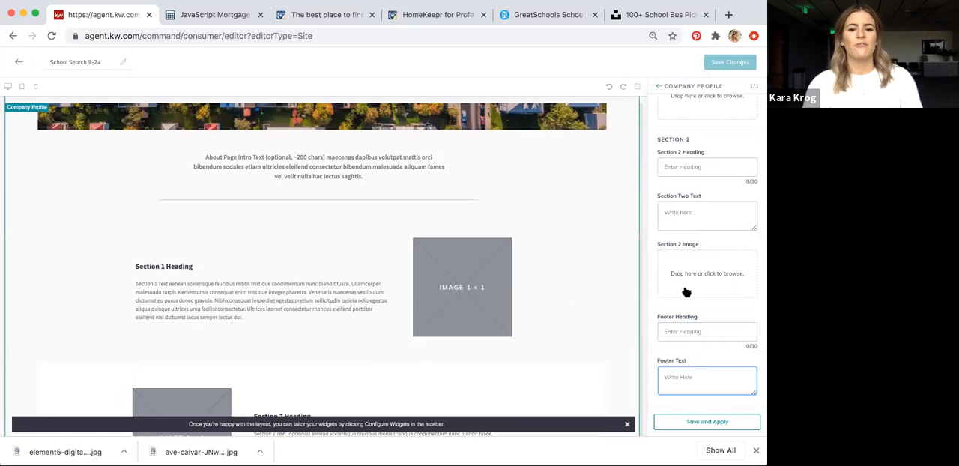
Switch to the GreatSchools School Finder Widget page and set the featured location to zip code 98133
scroll(516, 276, up, 3)
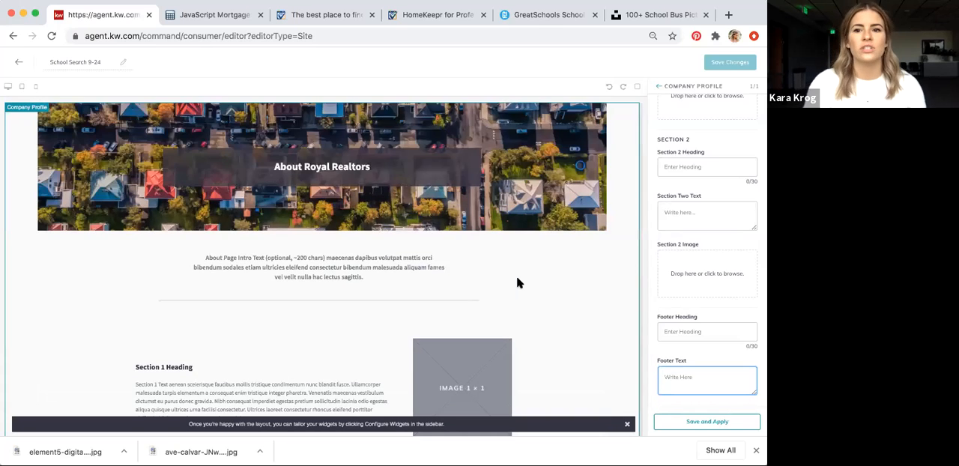
click(545, 22)
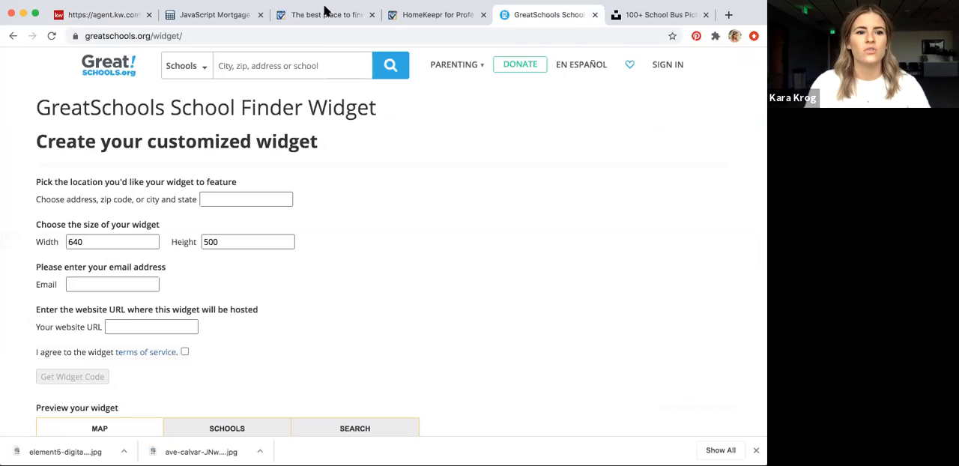
double_click(144, 37)
triple_click(144, 37)
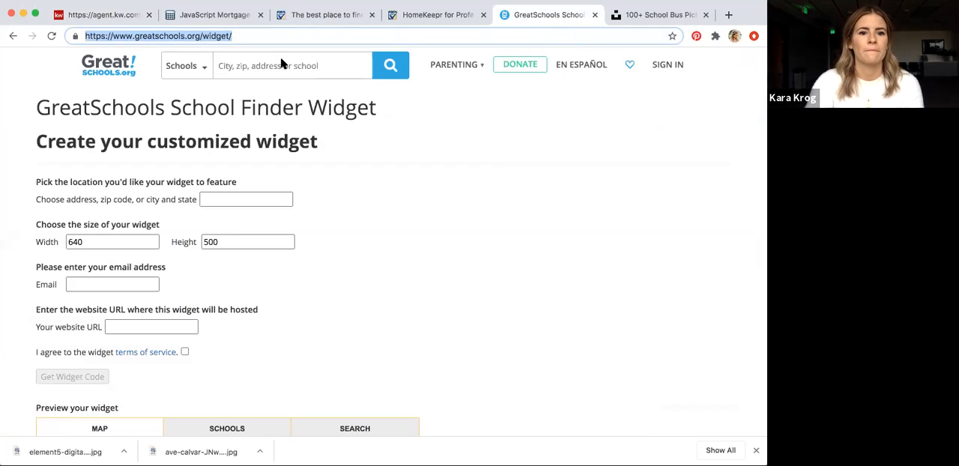
click(455, 238)
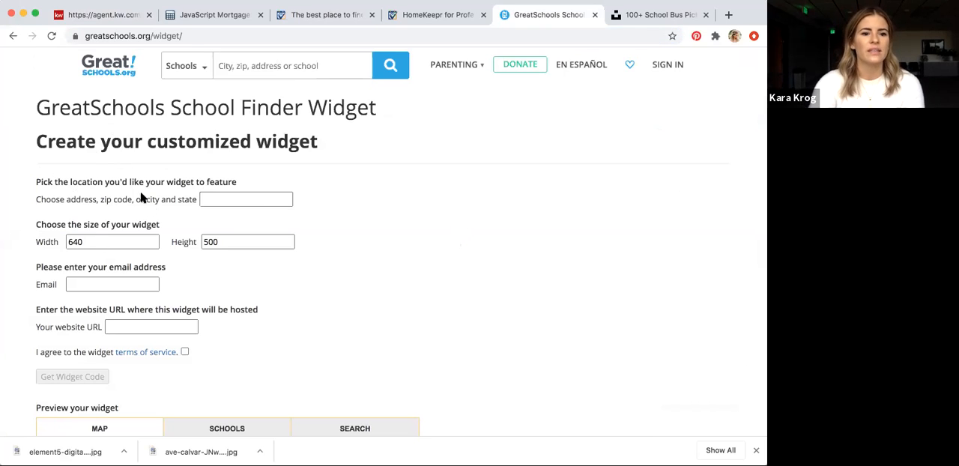
click(206, 199)
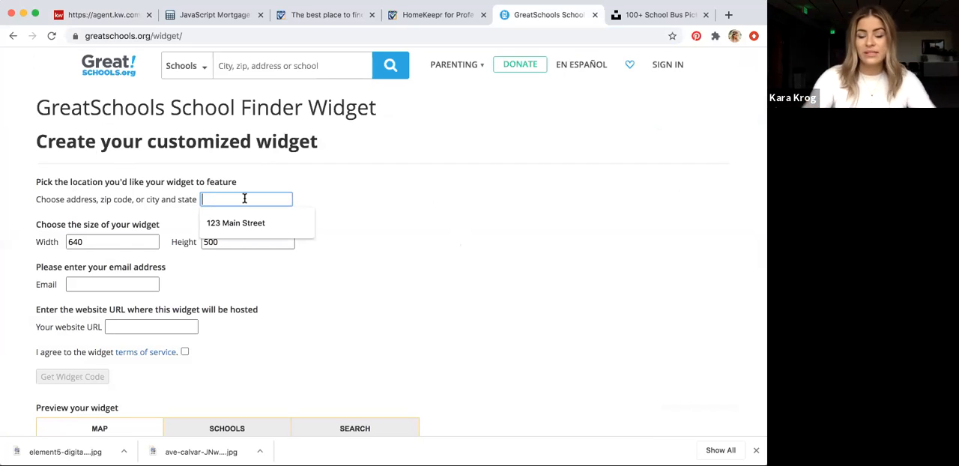
text(Se)
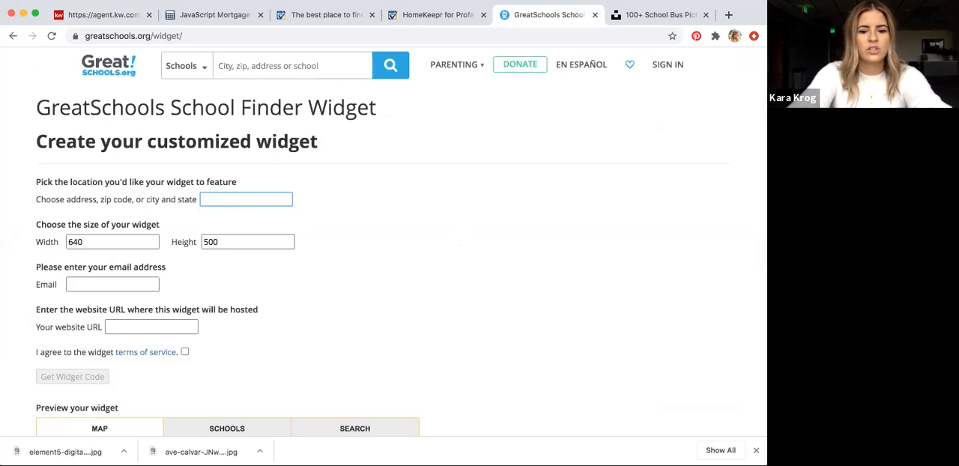
click(337, 244)
click(94, 241)
click(85, 243)
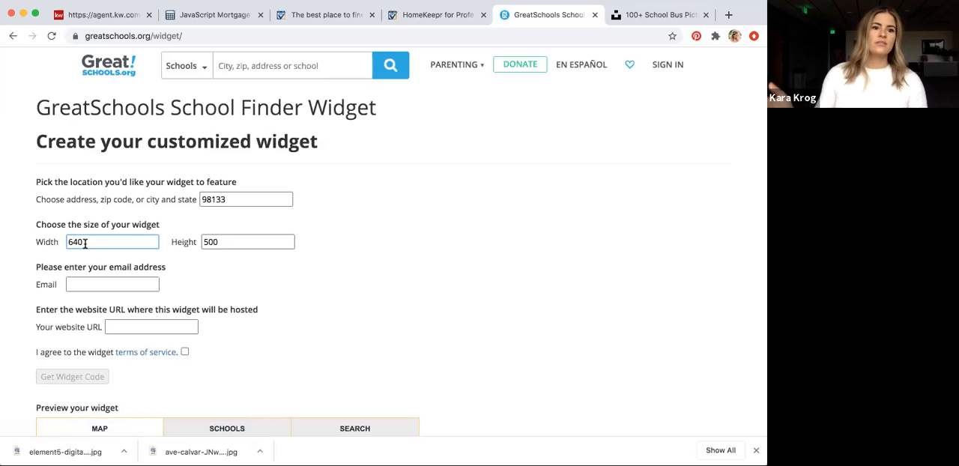
Enter the agent's email address and the agent site's URL as the website hosting the school finder widget
click(121, 283)
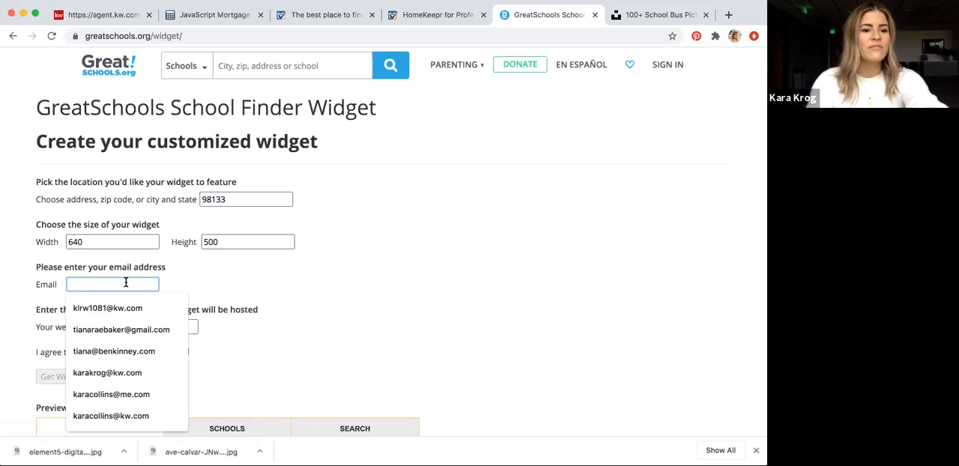
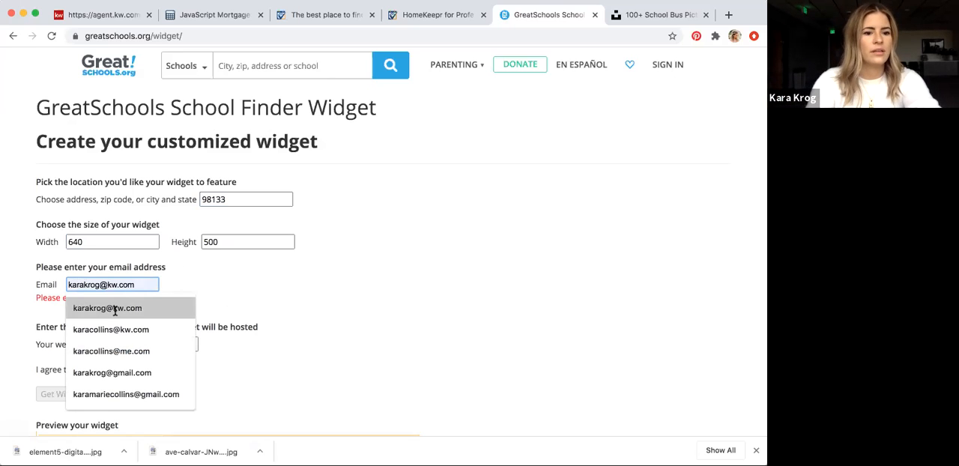
click(116, 308)
click(145, 326)
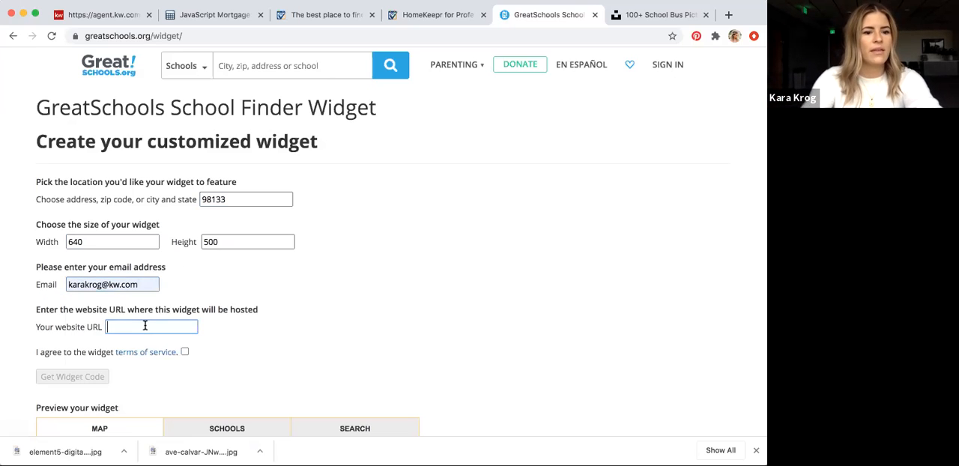
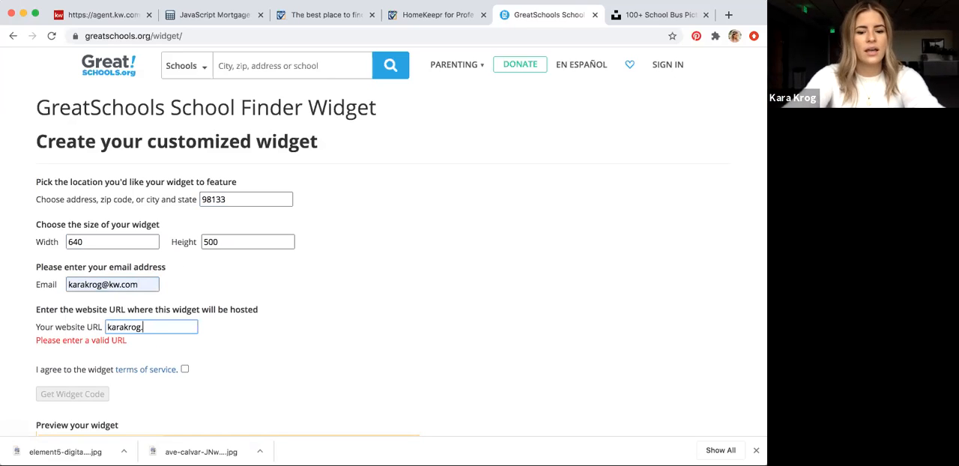
text(kw.com)
click(229, 342)
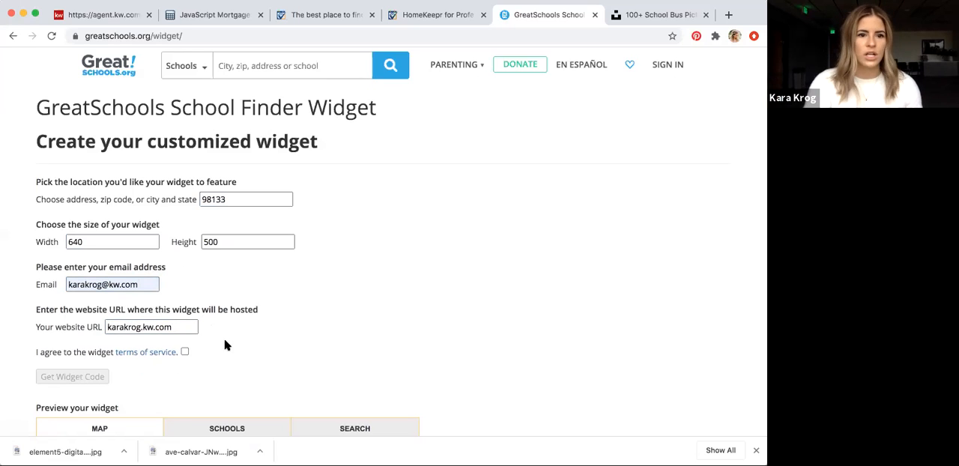
Agree to the widget terms of service, generate the widget code and copy all of it
click(184, 351)
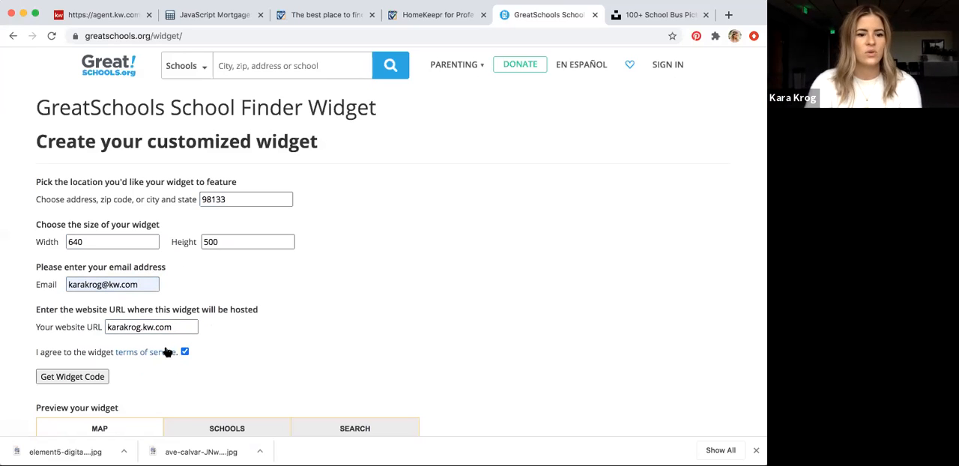
click(88, 381)
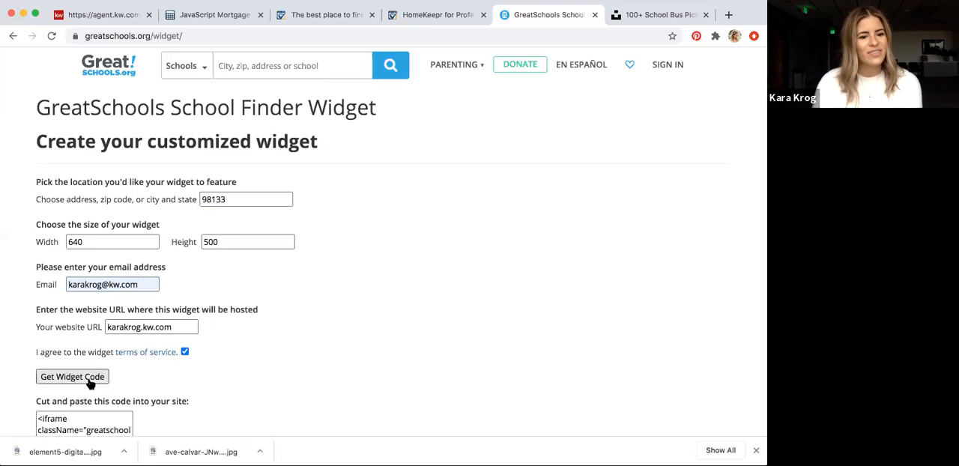
scroll(357, 313, down, 5)
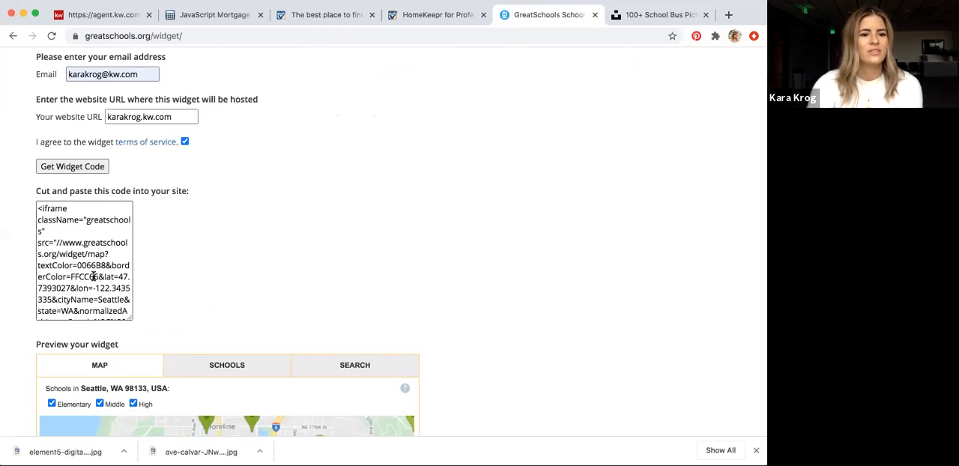
click(93, 276)
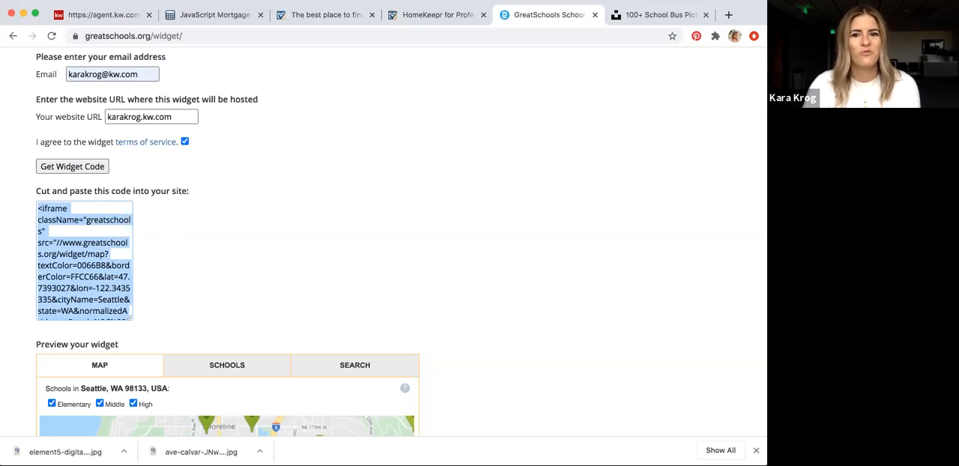
Return to the KW Command site editor, paste the code into the Company Profile widget's Intro Text and apply it
click(106, 14)
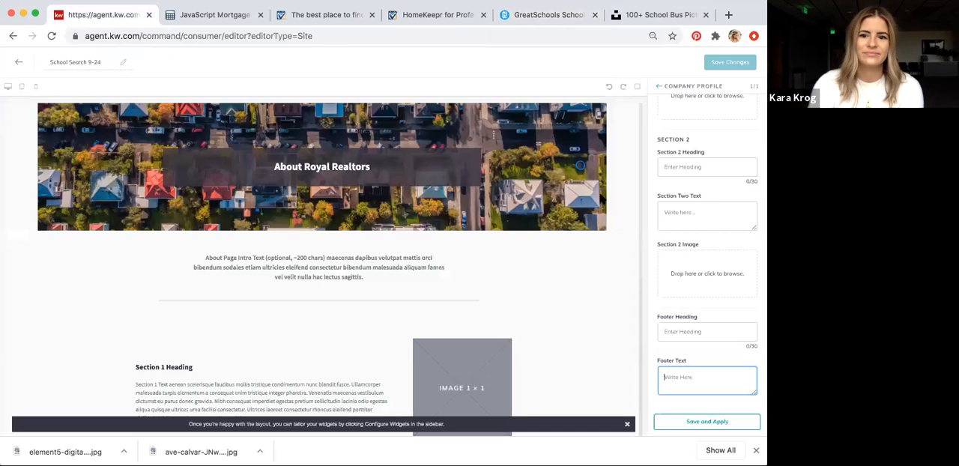
scroll(716, 203, up, 10)
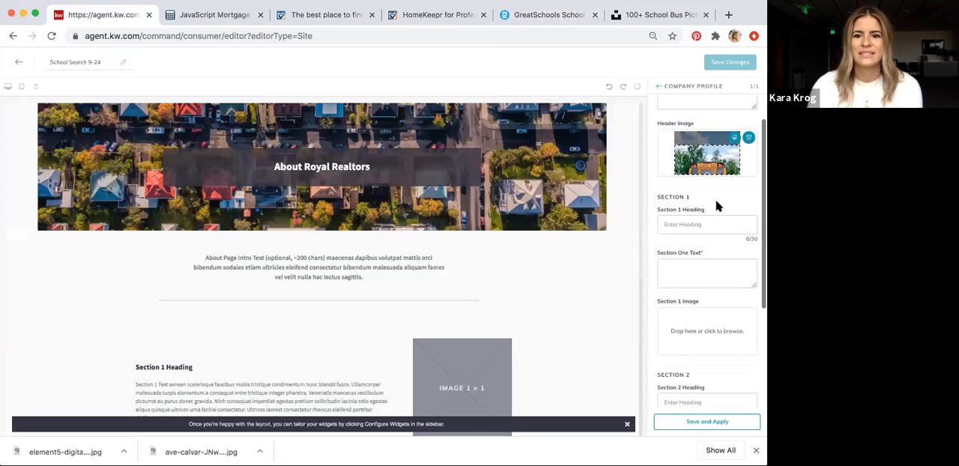
click(709, 164)
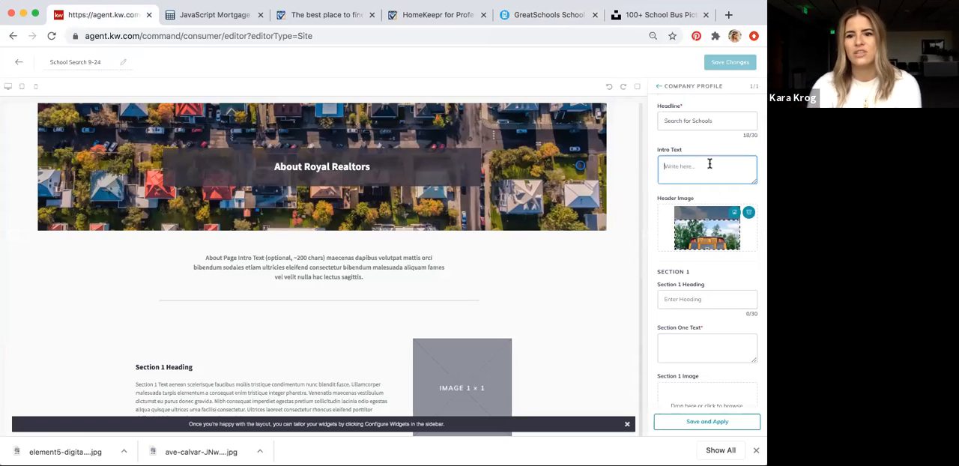
key(super+v)
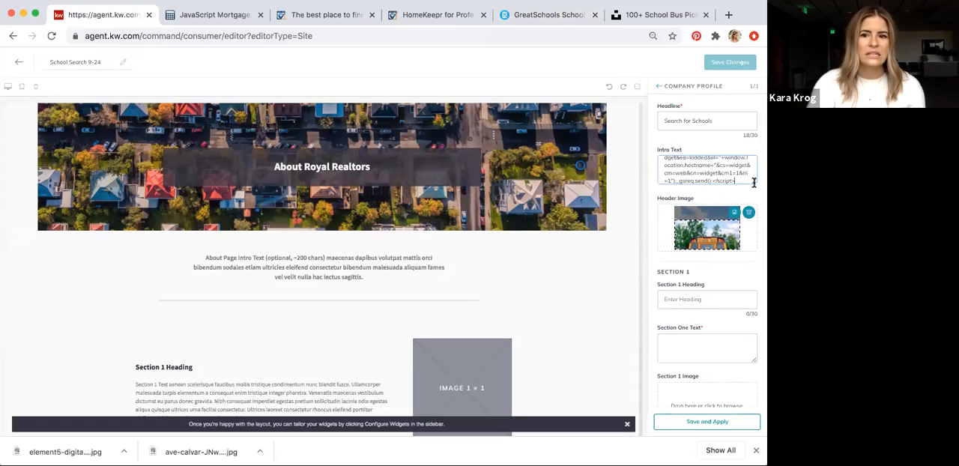
scroll(742, 172, up, 2)
scroll(742, 173, down, 2)
scroll(742, 172, up, 2)
scroll(742, 173, down, 2)
drag(753, 179, 757, 219)
scroll(727, 187, down, 3)
click(690, 423)
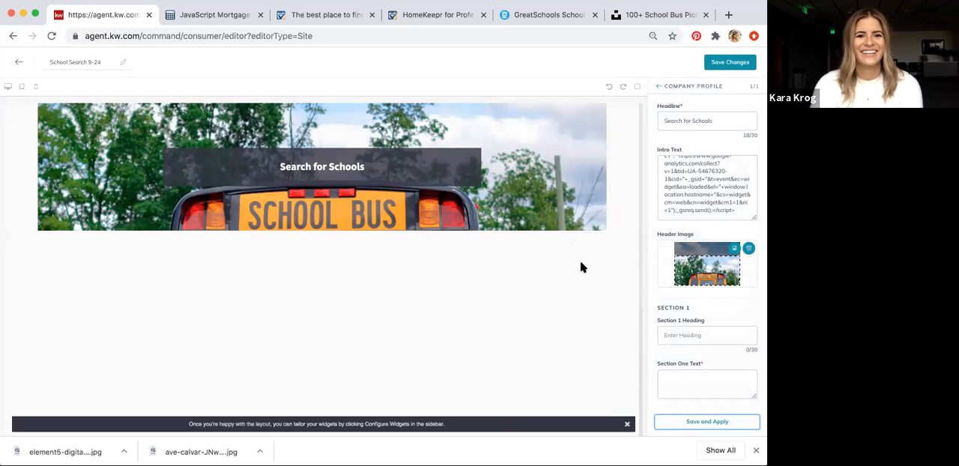
Dismiss the layout tip, check the school finder in the page preview and save the School Search 9-24 page
scroll(548, 250, down, 1)
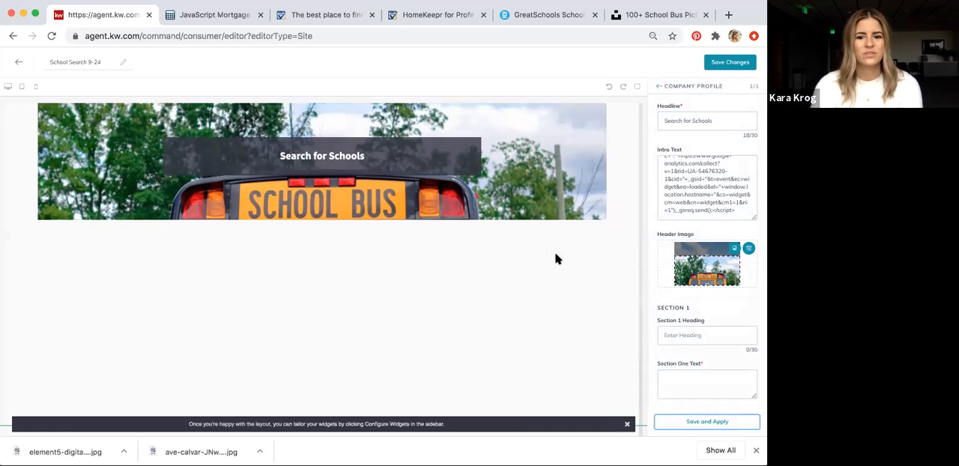
click(628, 425)
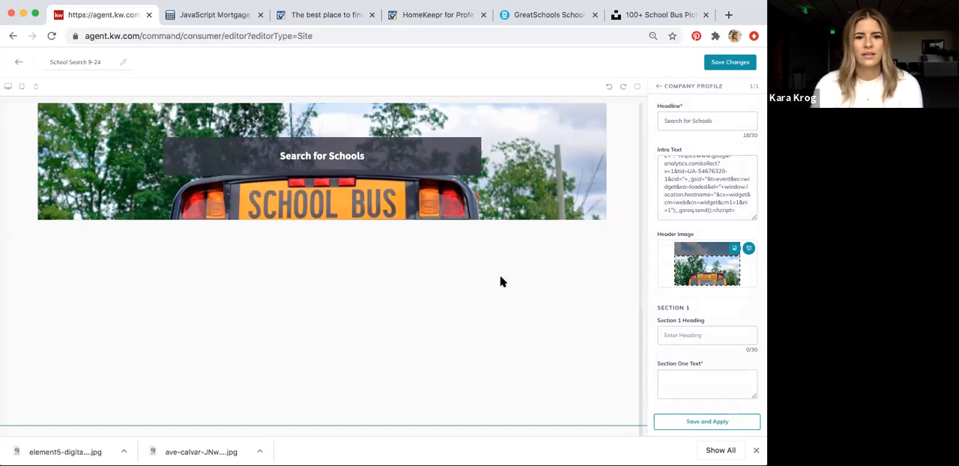
scroll(502, 281, down, 2)
scroll(502, 281, up, 1)
scroll(502, 282, down, 3)
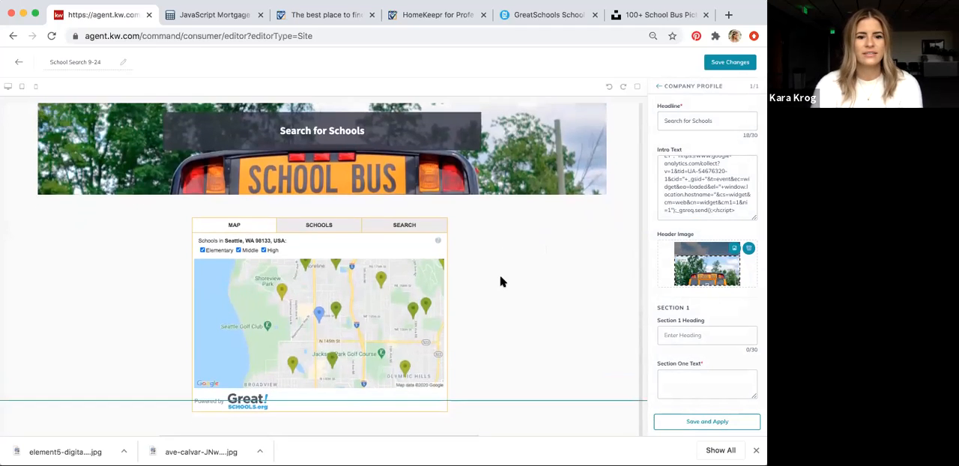
scroll(501, 282, down, 3)
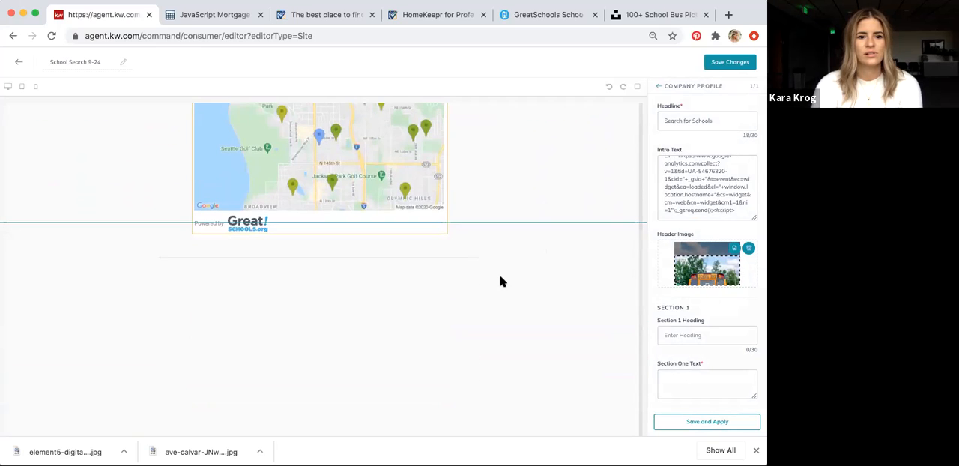
scroll(523, 212, up, 6)
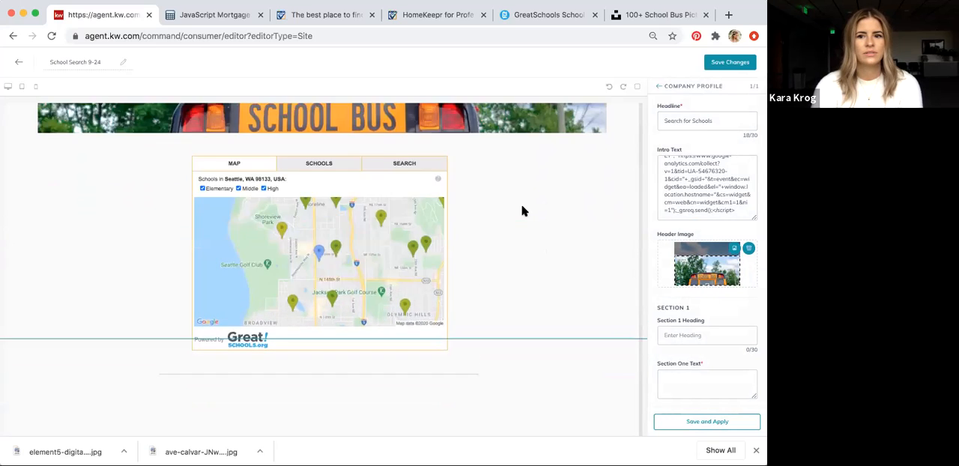
click(735, 65)
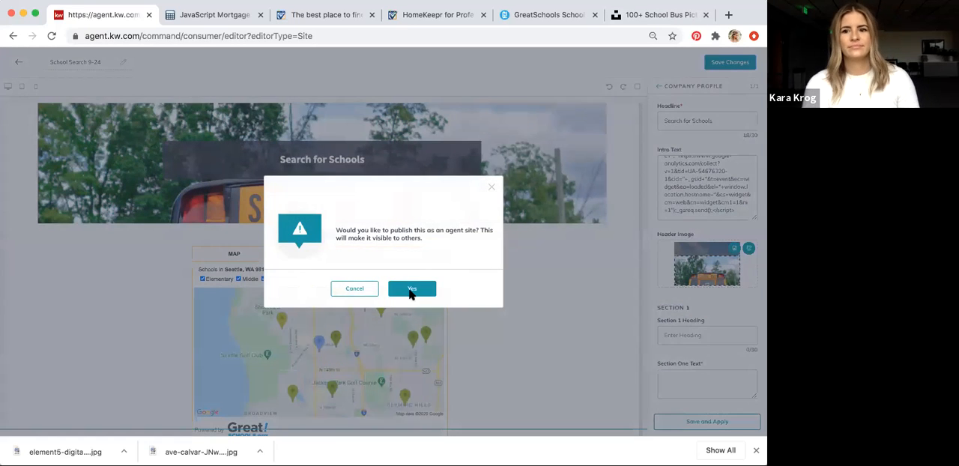
click(412, 289)
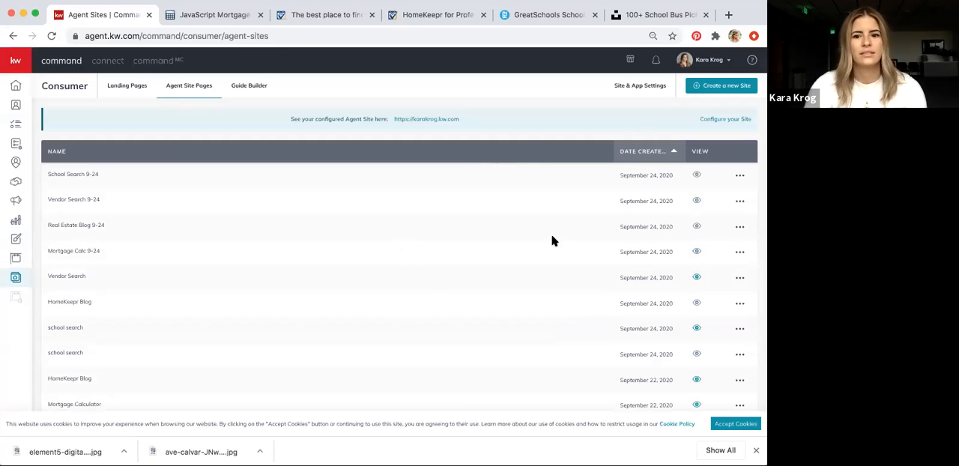
Create a new page with the On My Agent Site page type
click(731, 89)
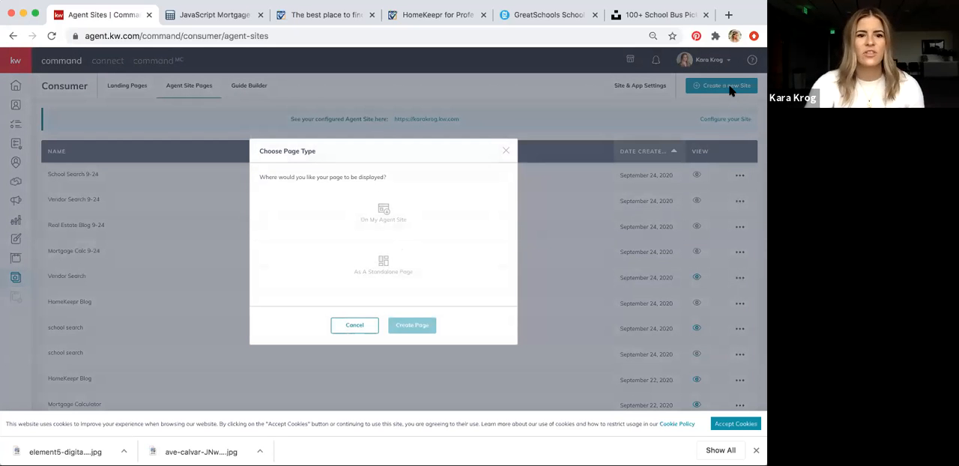
click(386, 211)
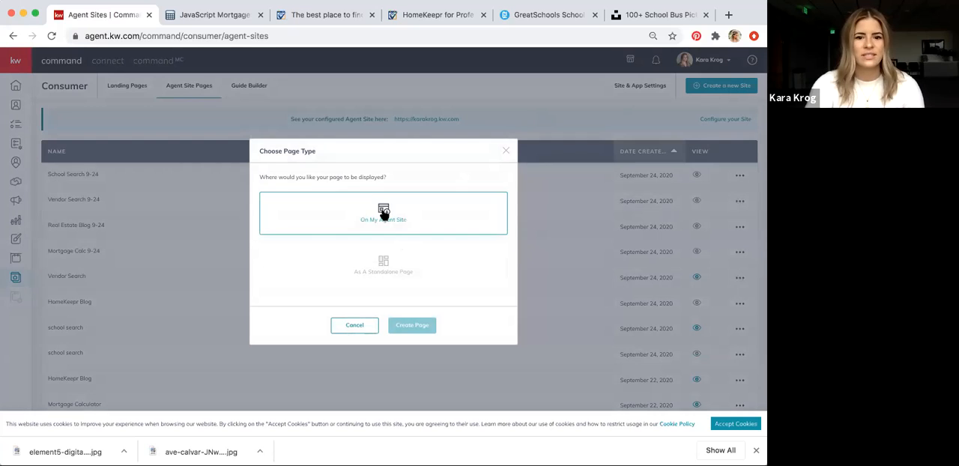
click(404, 325)
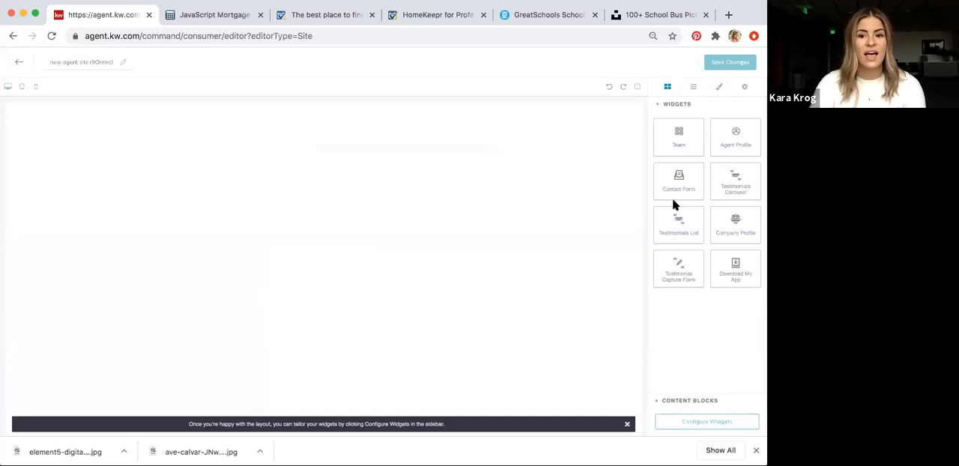
drag(672, 198, 712, 178)
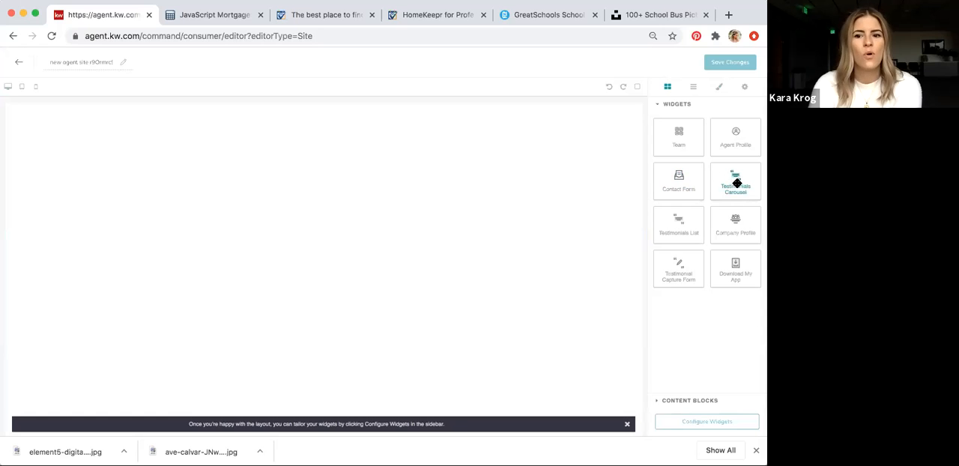
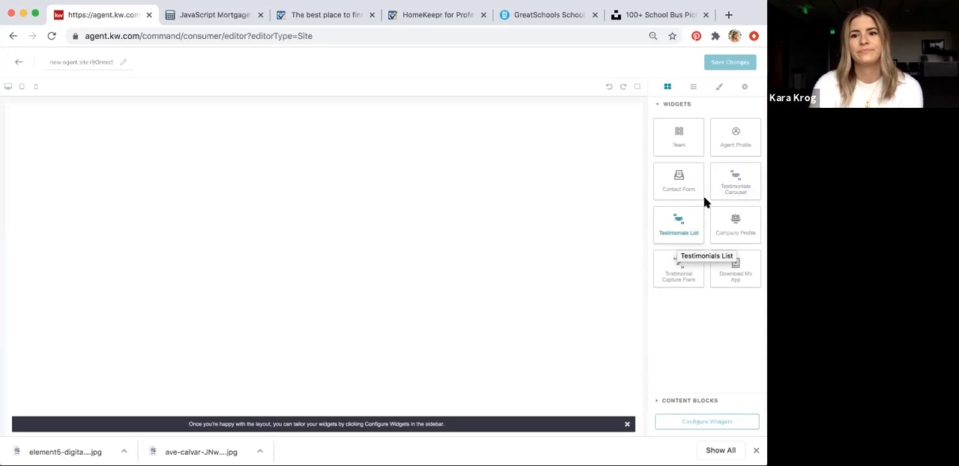
Leave the blank new page's editor and return to the list of Agent Site Pages in the Consumer area
click(18, 66)
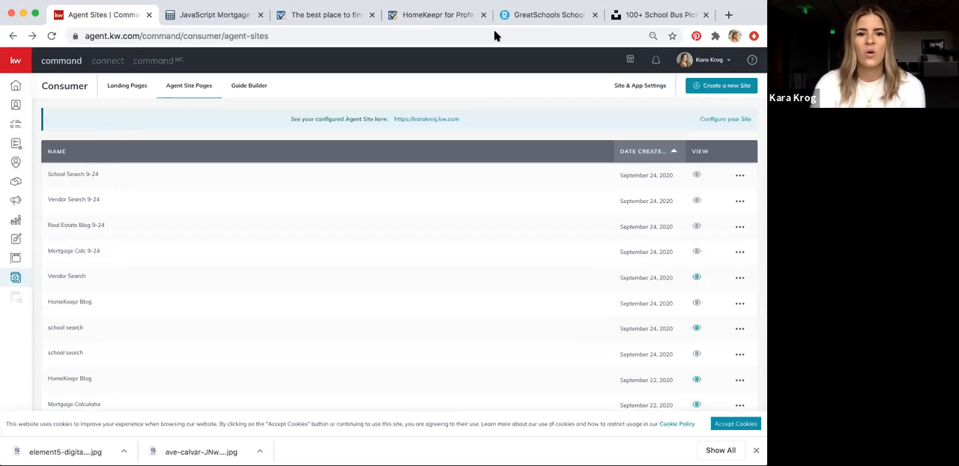
click(16, 278)
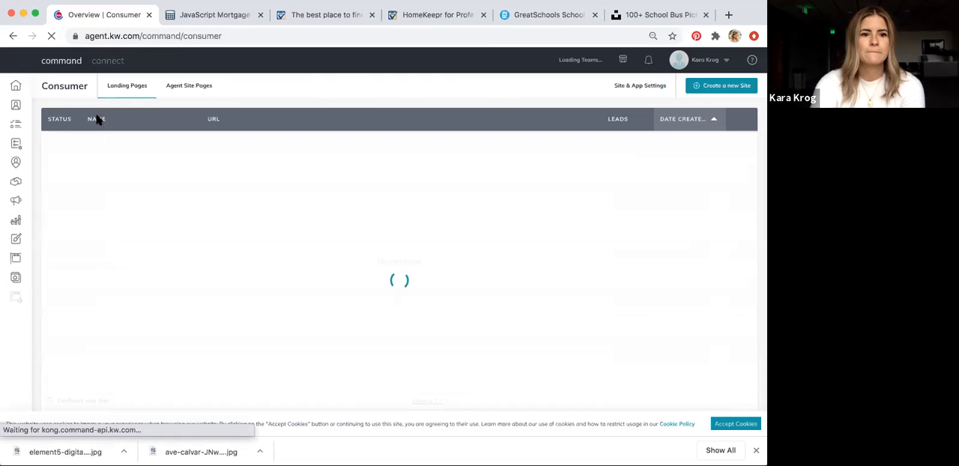
click(180, 87)
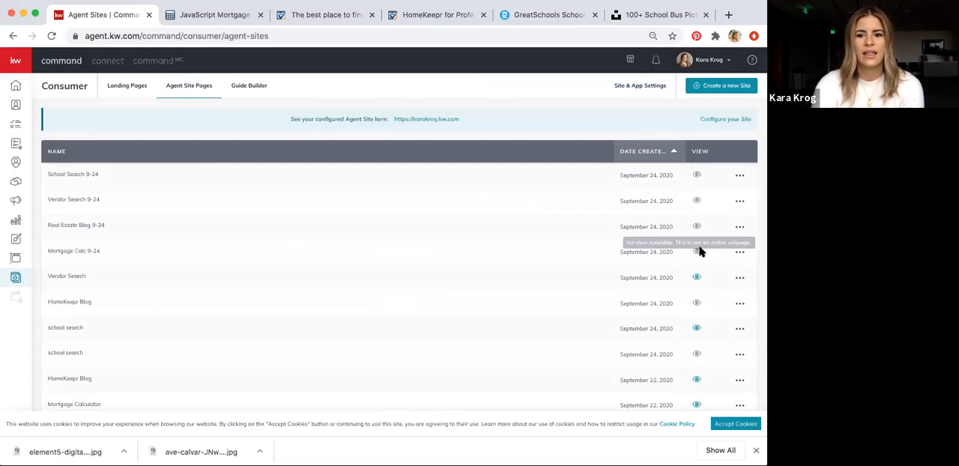
In the Site Pages settings, add a page to the agent site navigation based on Mortgage Calc 9-24
click(648, 88)
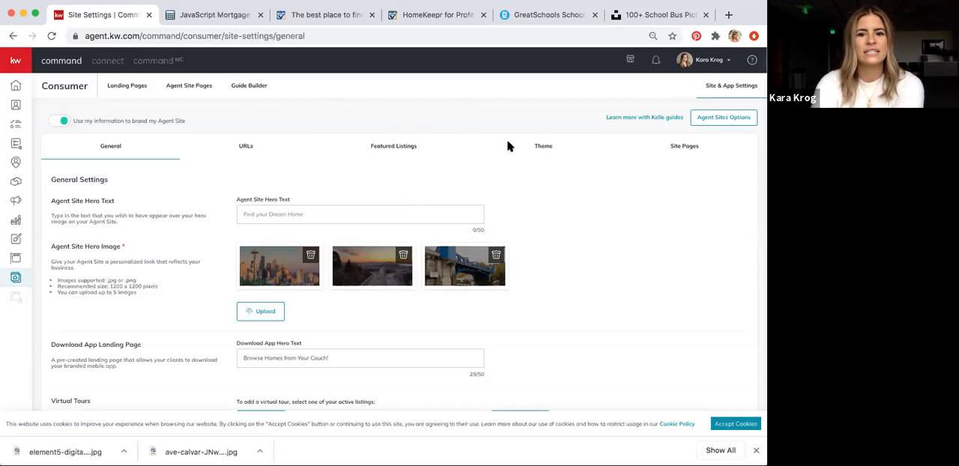
click(687, 148)
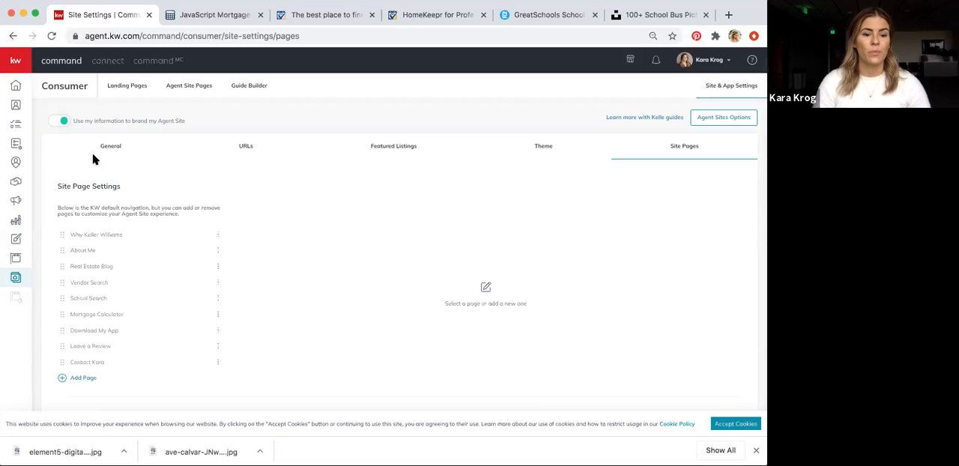
click(83, 379)
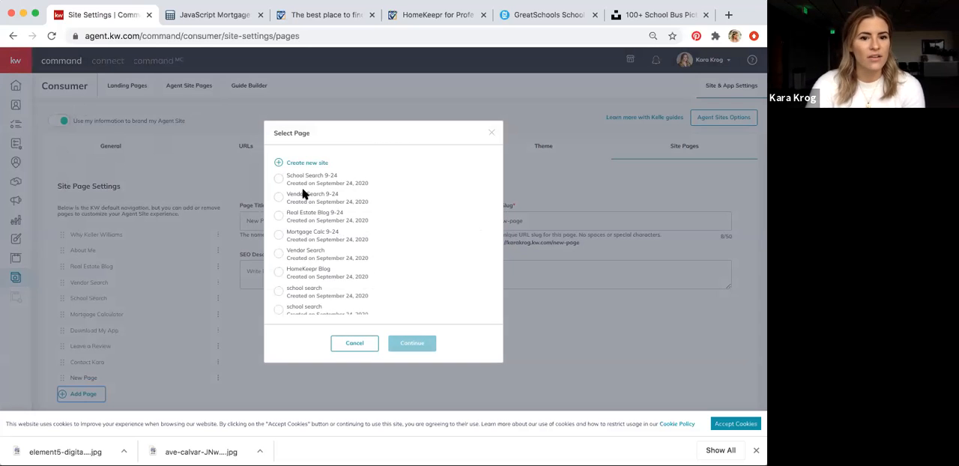
click(279, 235)
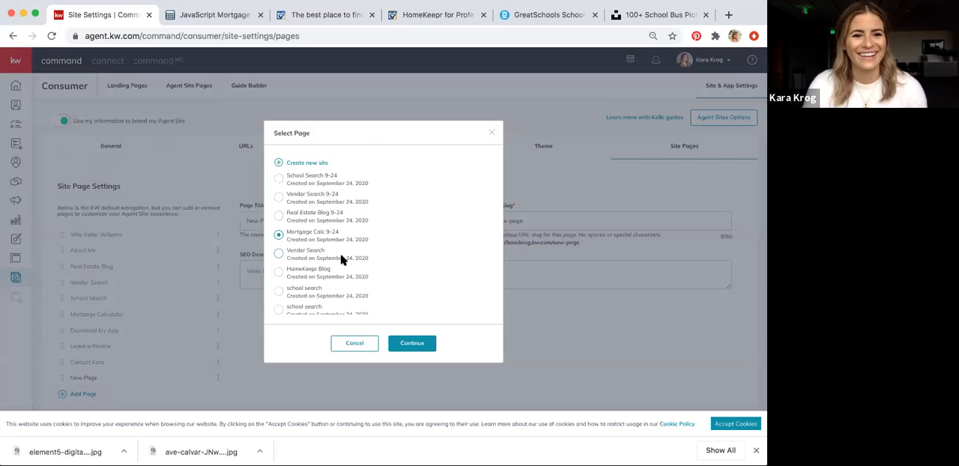
click(409, 344)
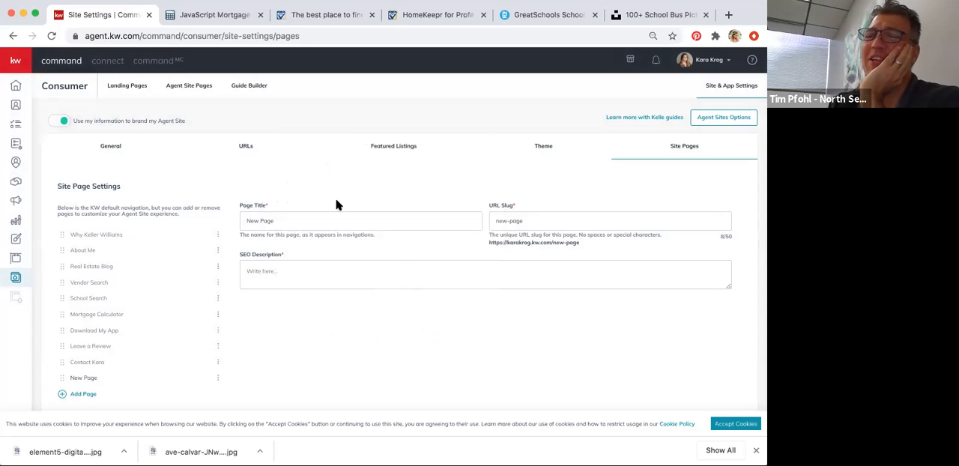
Set the new page's title to Mortgage Calculator
drag(320, 221, 219, 210)
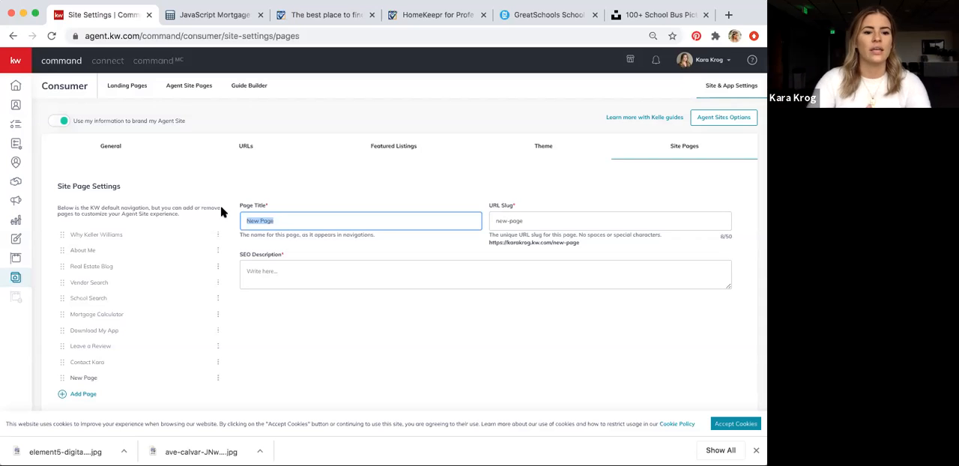
text(Mortgage )
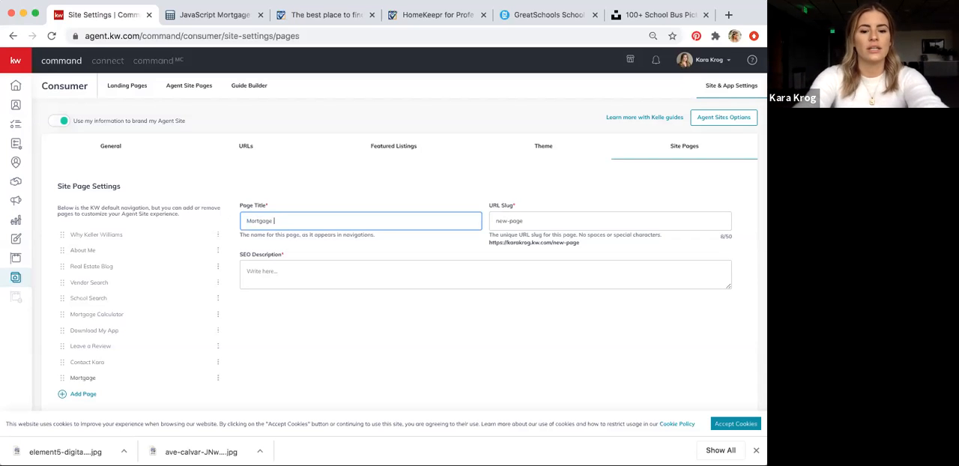
text(Calculator)
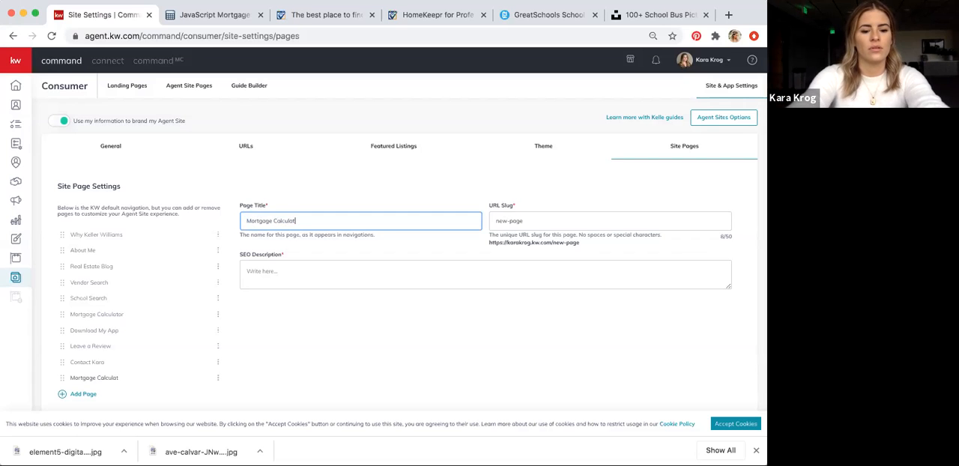
Replace the Mortgage Calculator page's URL slug with mortgage-calc
click(528, 220)
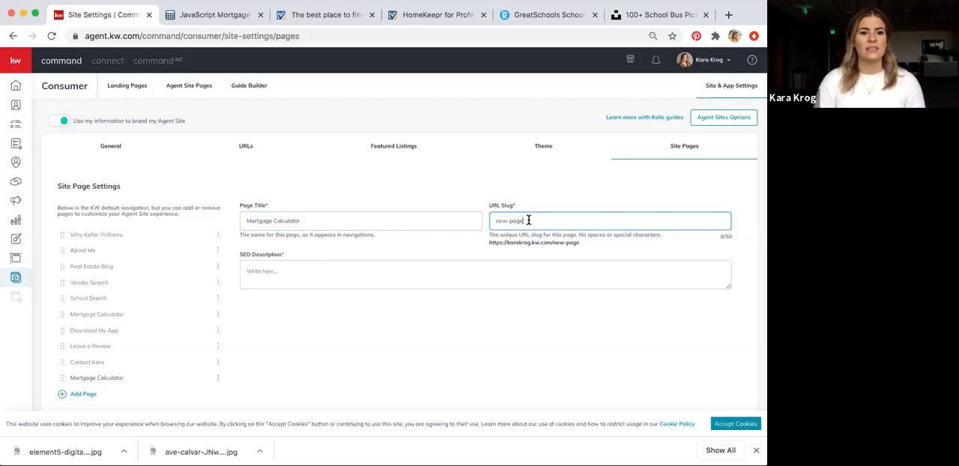
text(\)
key(BackSpace)
key(BackSpace)
key(BackSpace)
key(BackSpace)
key(BackSpace)
key(BackSpace)
key(BackSpace)
key(BackSpace)
text(mortgage-cal)
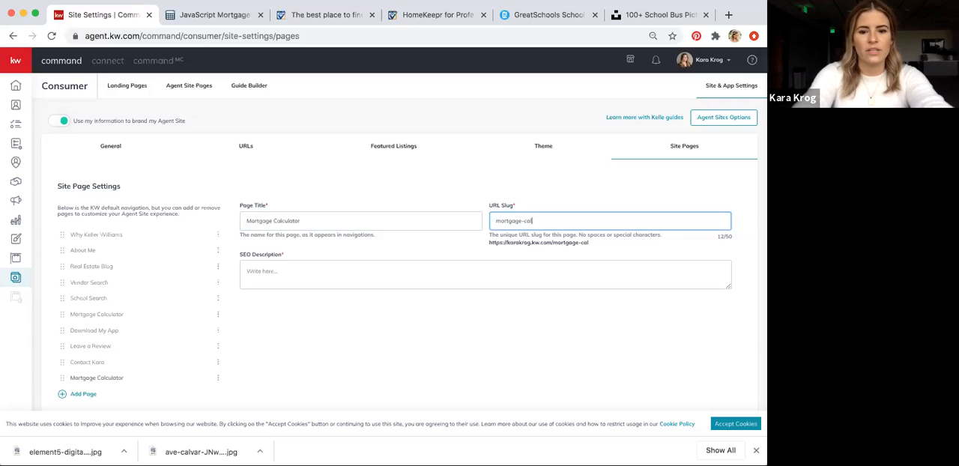
text(c)
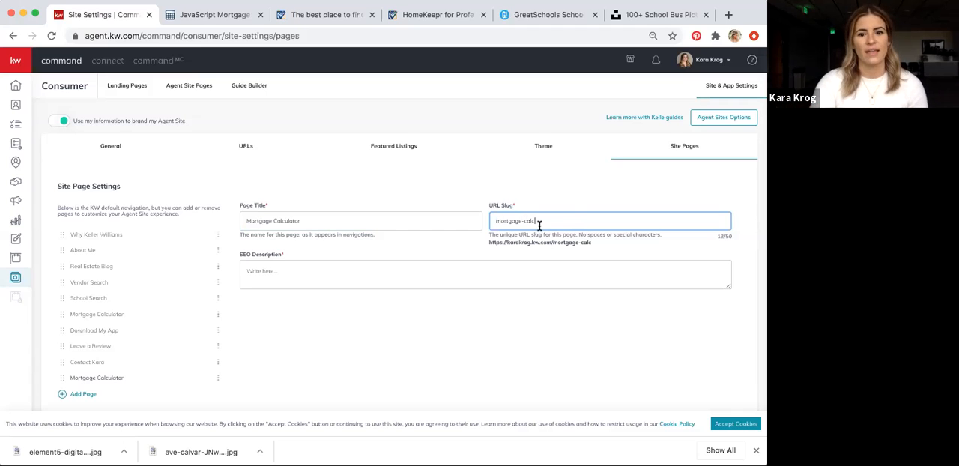
Search Google for "seattle real estate" in a new browser tab to find example SEO descriptions
click(520, 263)
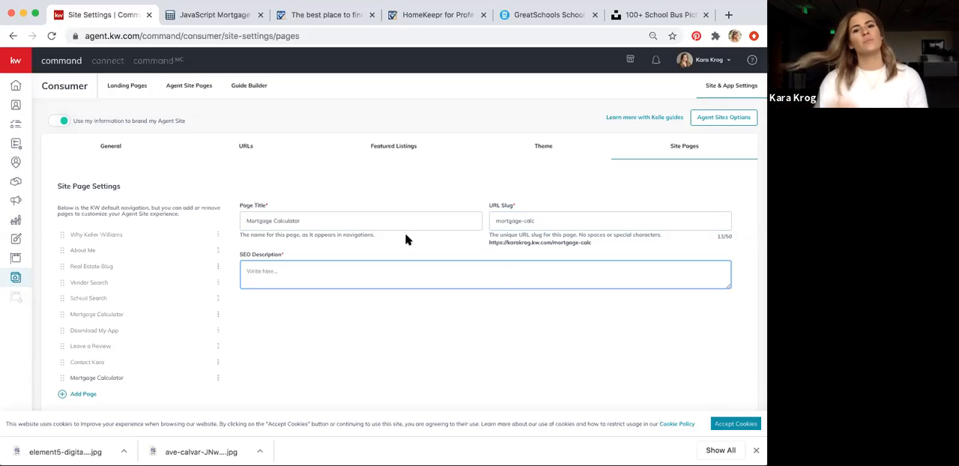
click(729, 15)
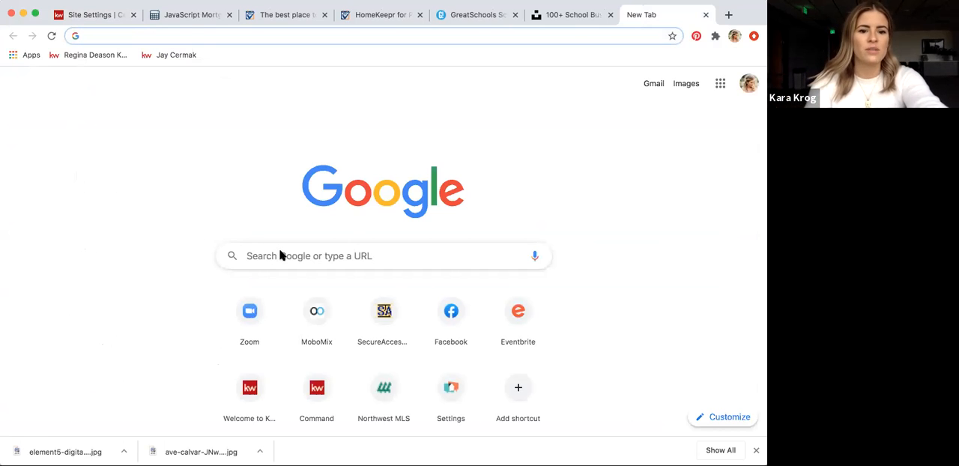
click(277, 256)
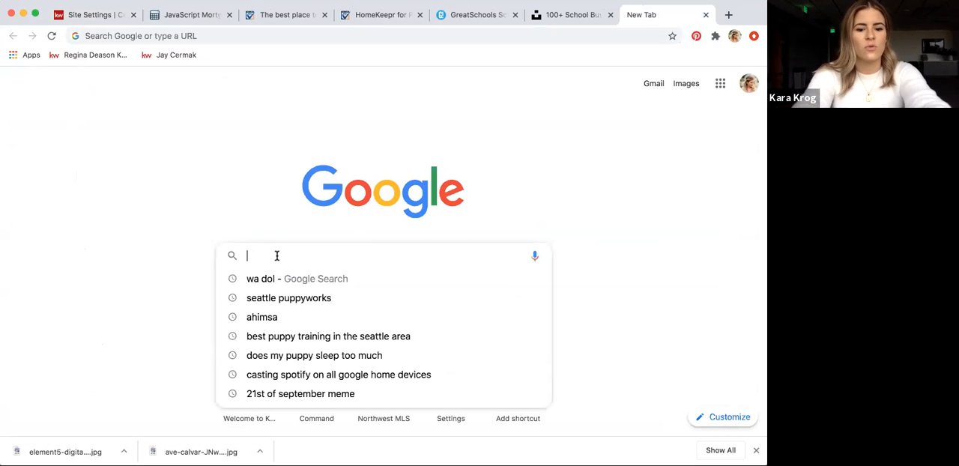
text(sea)
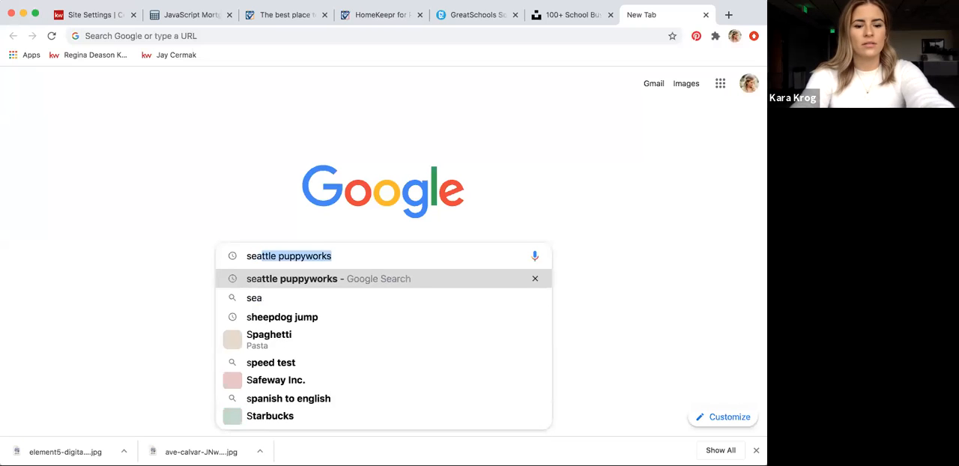
text(ttle real )
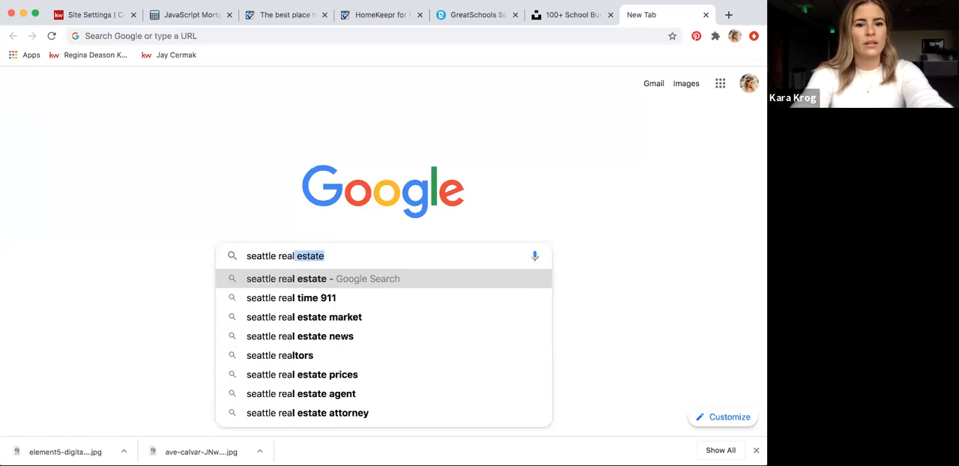
text(estate)
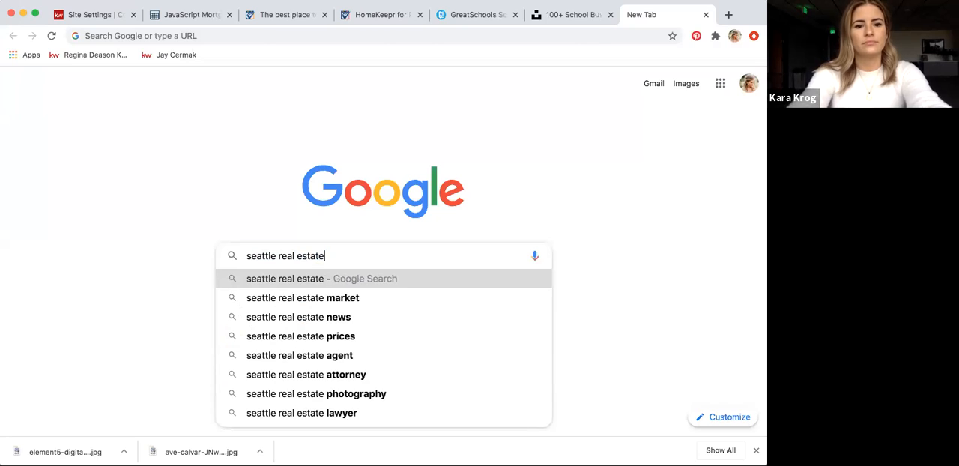
key(Return)
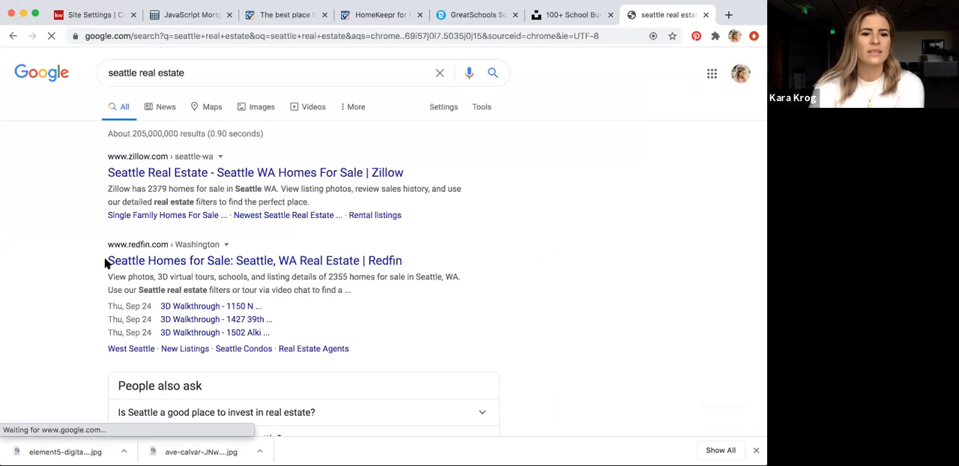
Examine the description text under the Redfin and Coldwell Banker search results, and close the Google tab
drag(107, 260, 391, 262)
drag(59, 278, 355, 295)
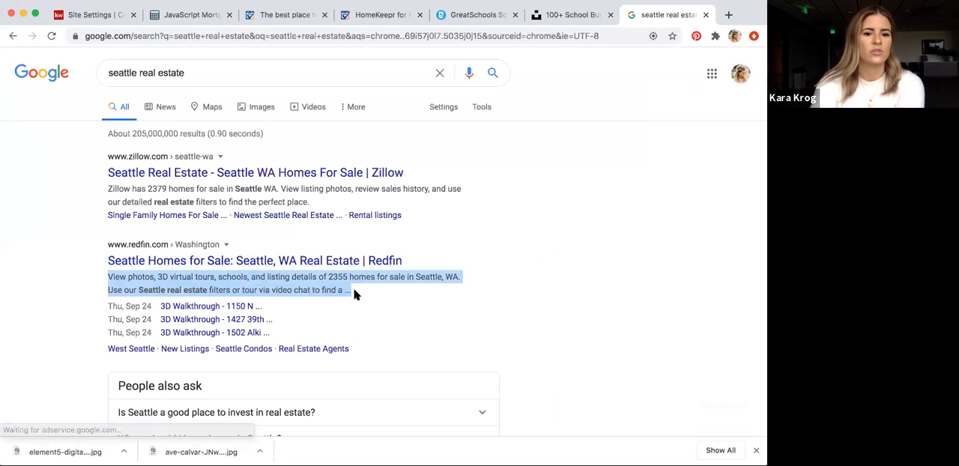
scroll(356, 295, down, 5)
scroll(356, 295, down, 4)
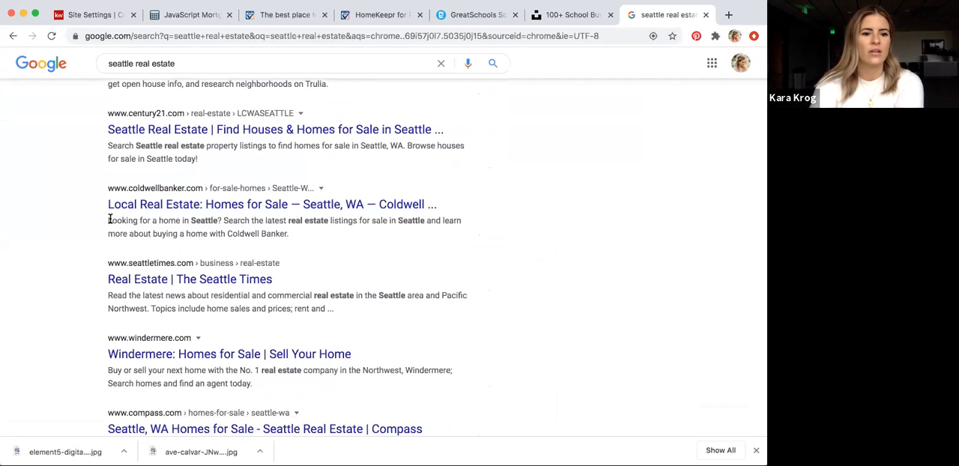
drag(107, 216, 290, 234)
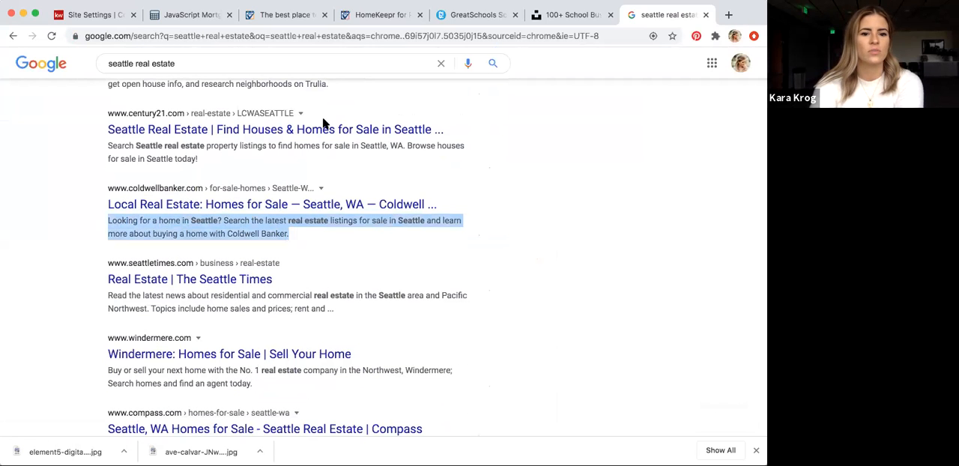
click(707, 15)
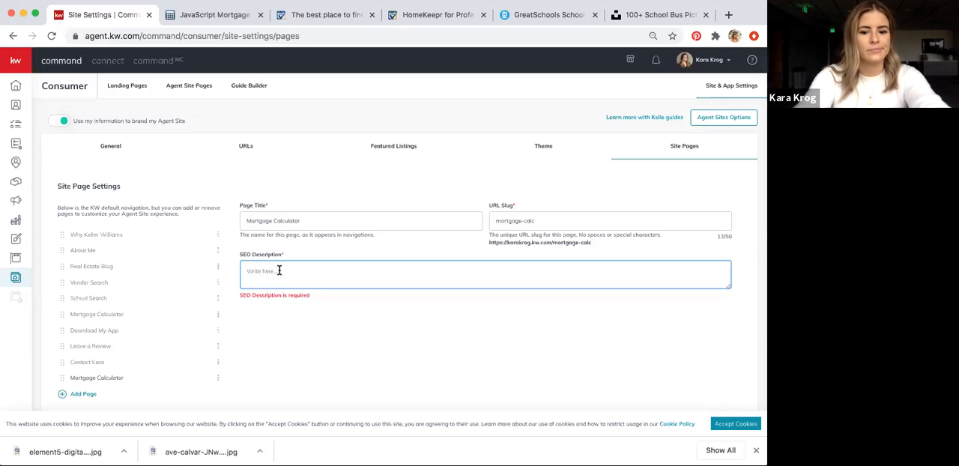
Set the page's SEO description to the agent's name followed by "Keller Williams Mortgage Calculator"
text( Keller Will)
text(iams )
text(Mor)
text(tgage Cal)
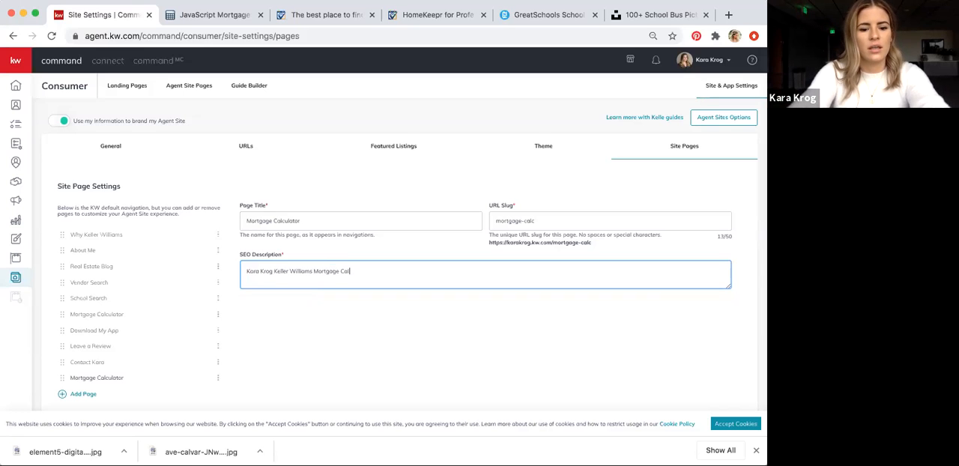
text(culat)
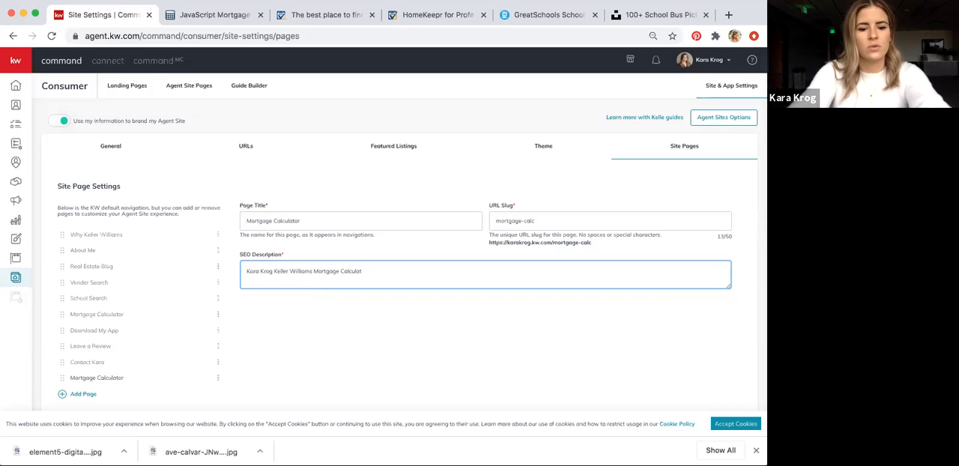
text(or)
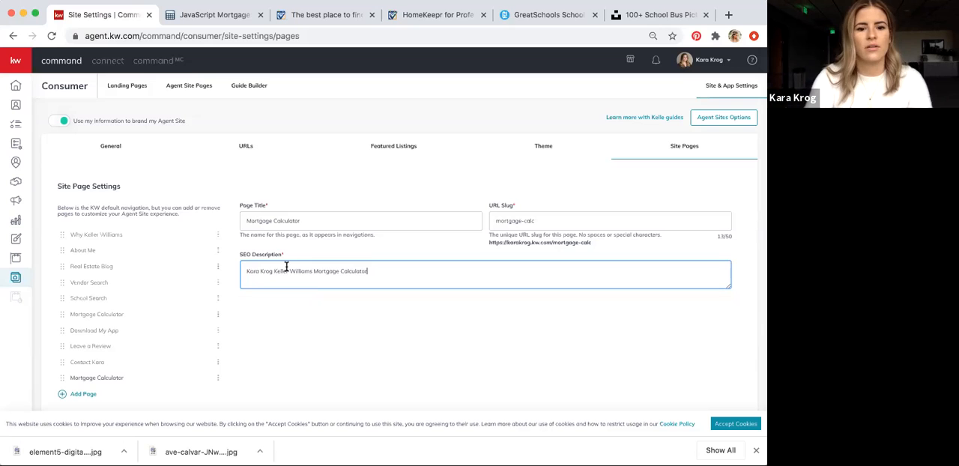
Accept the site's cookies and save the page changes for the Mortgage Calculator page
click(731, 424)
scroll(404, 382, down, 1)
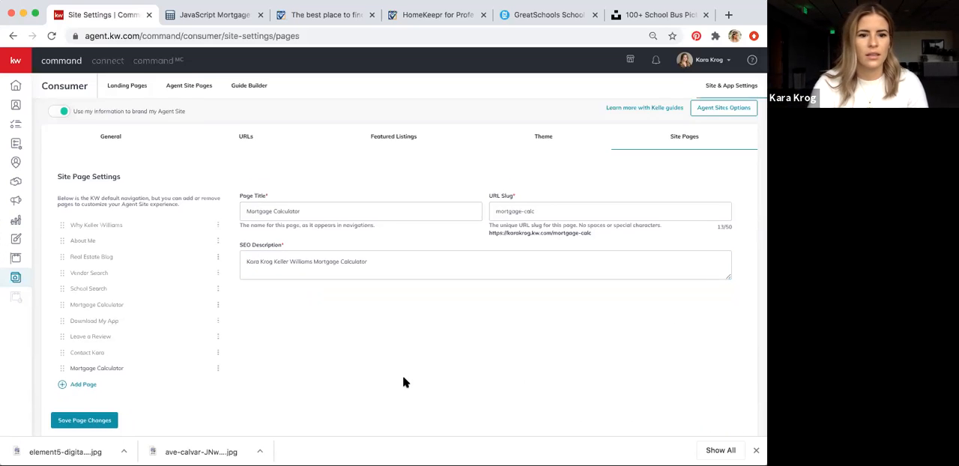
click(73, 412)
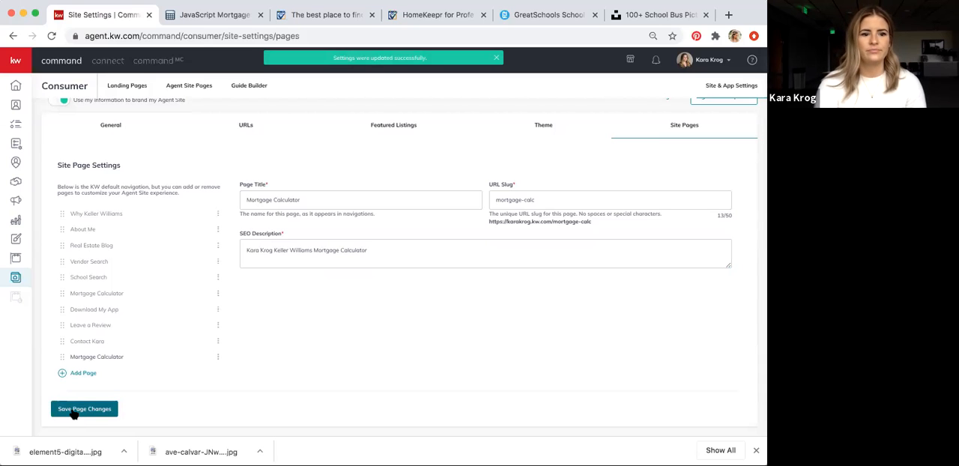
Add another page to the agent site navigation based on Real Estate Blog 9-24
click(85, 376)
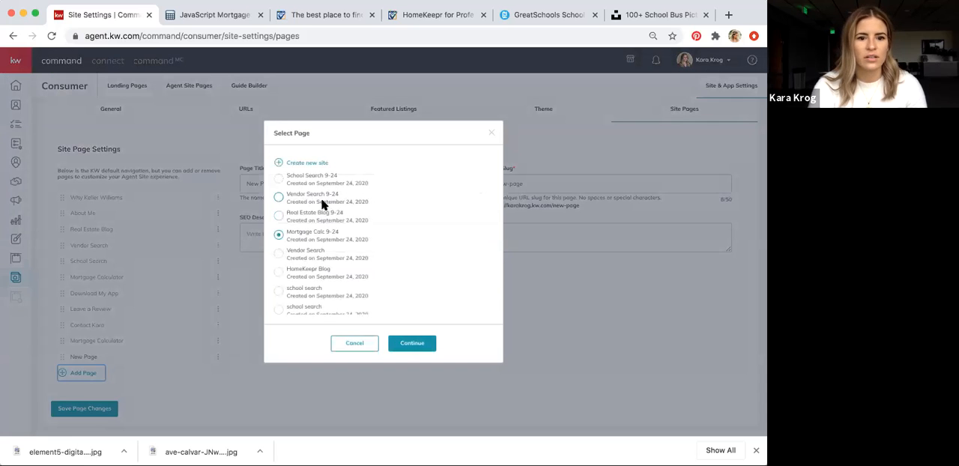
click(279, 216)
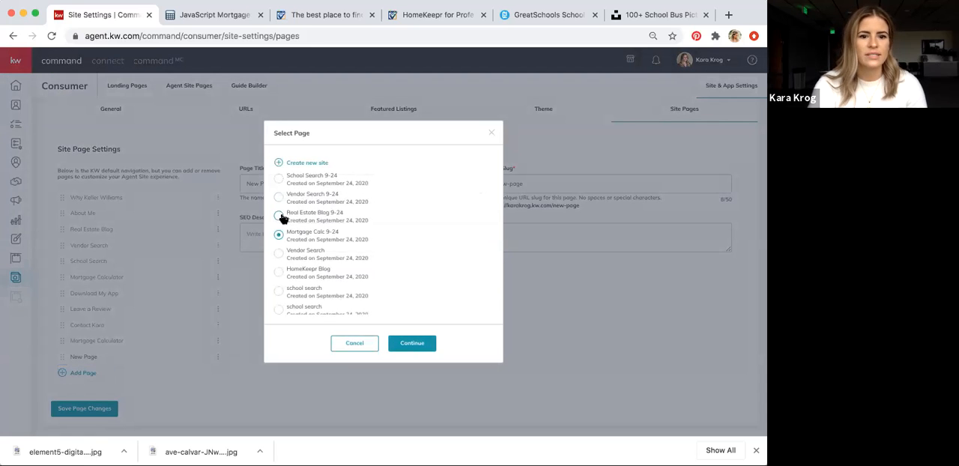
click(413, 345)
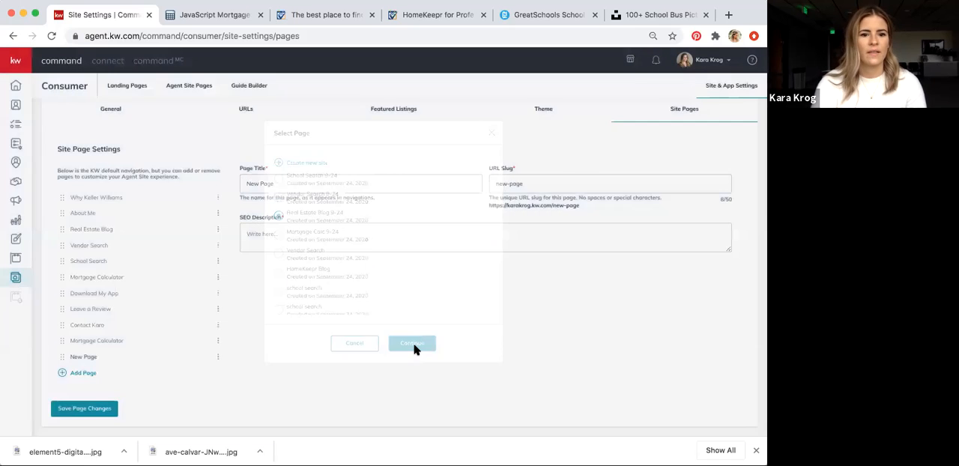
Set the new page's title to "My Real Estate Blog"
click(333, 213)
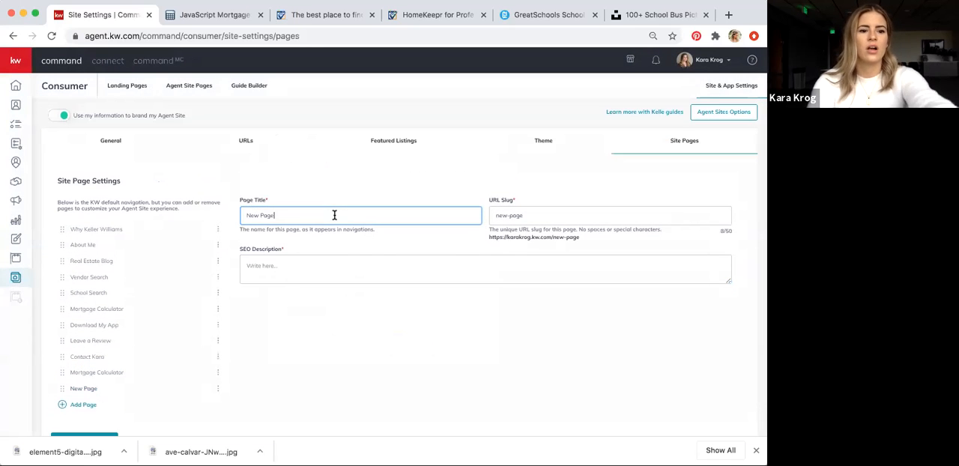
drag(333, 213, 241, 214)
text(M)
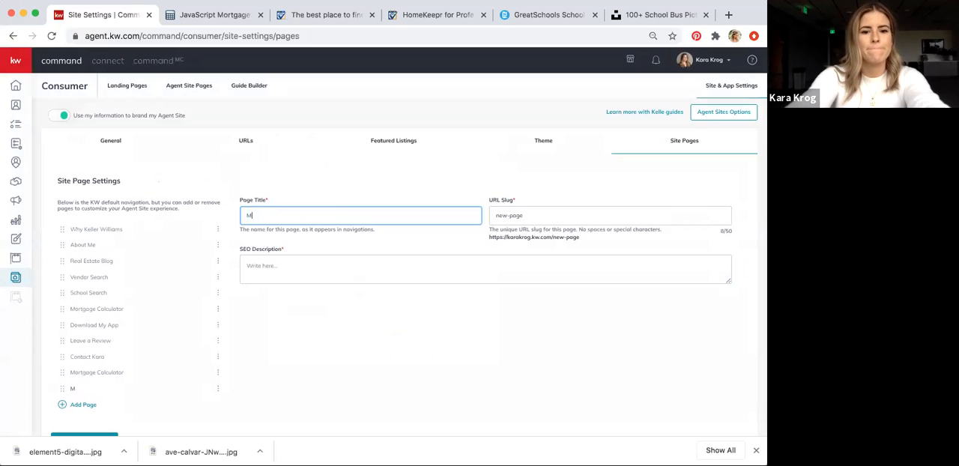
text(y Real Estate Blog)
Replace the new page's URL slug with "RE-blog"
click(531, 217)
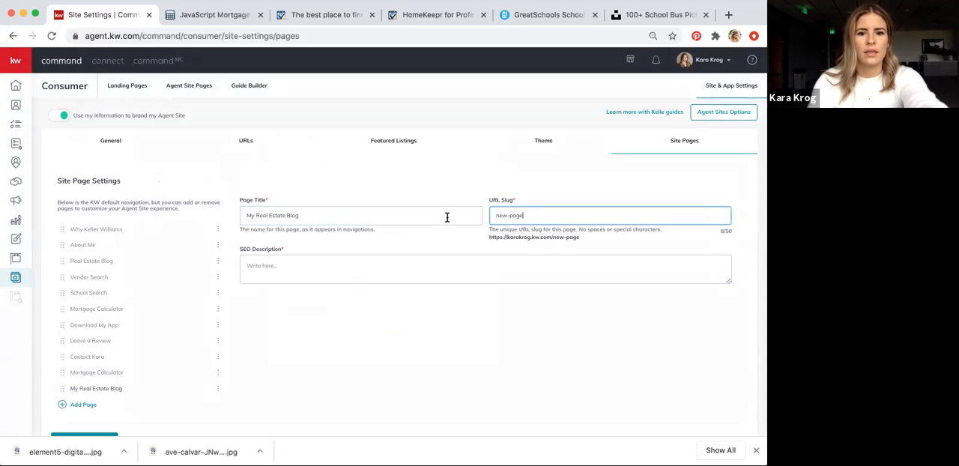
key(super+a)
text(blo)
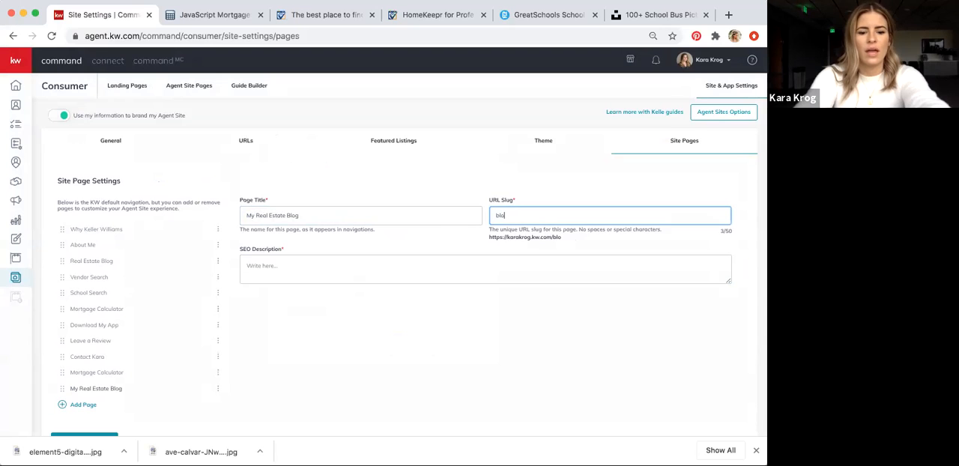
text(g)
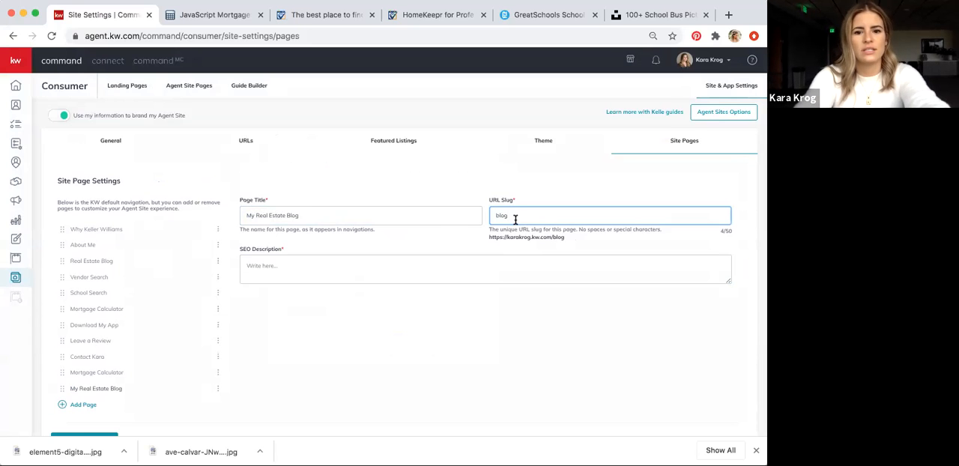
key(BackSpace)
key(BackSpace)
key(BackSpace)
key(BackSpace)
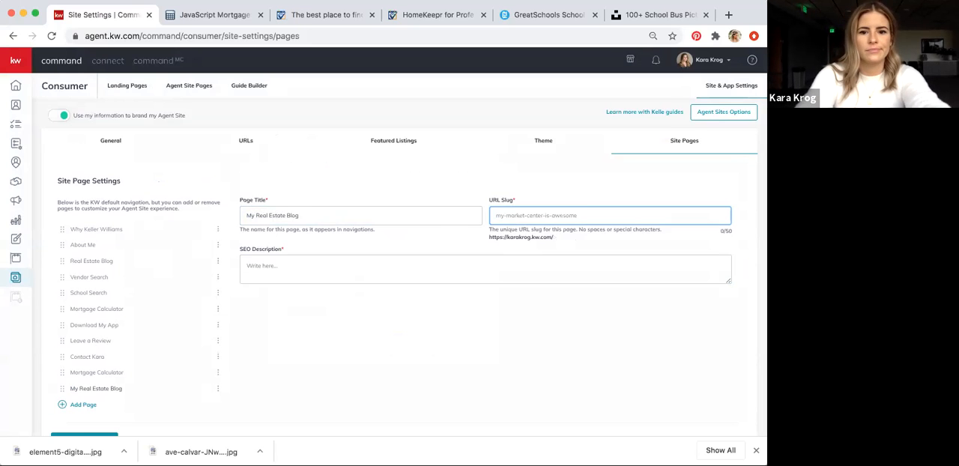
text(RE-blog)
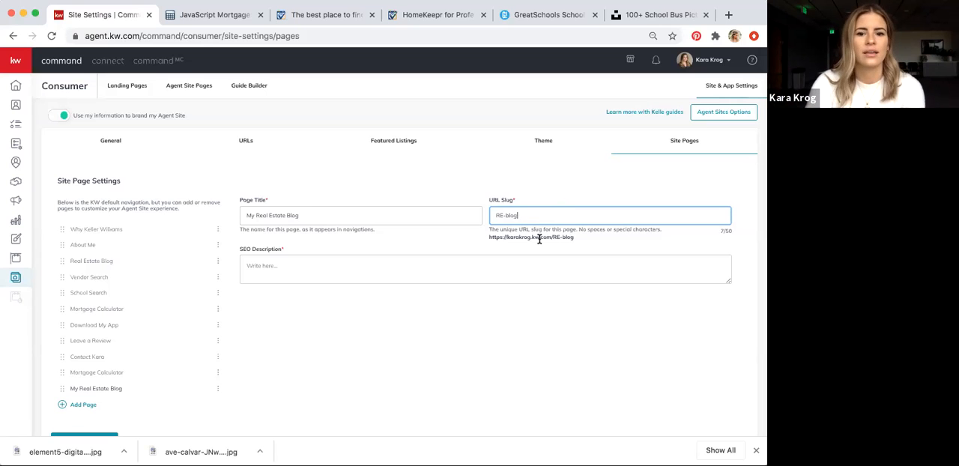
Set the SEO description to the agent's name followed by "Keller Williams Real Estate Blog", and save the page changes
click(299, 264)
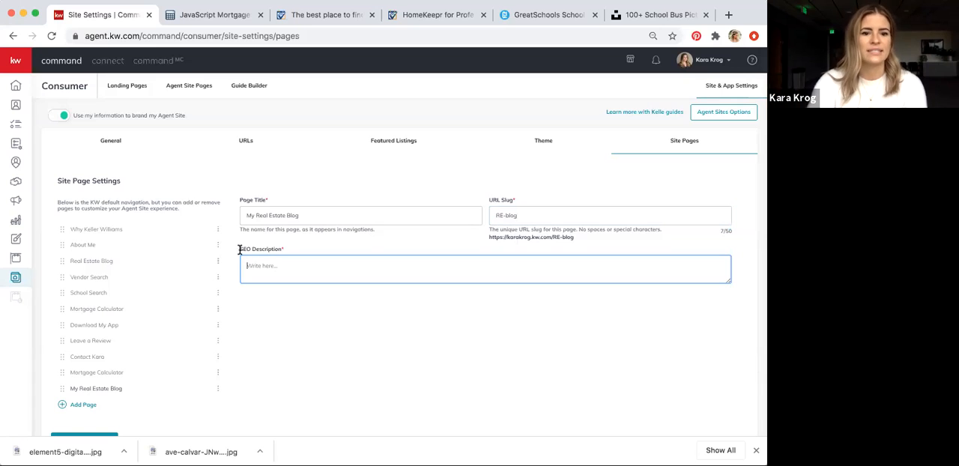
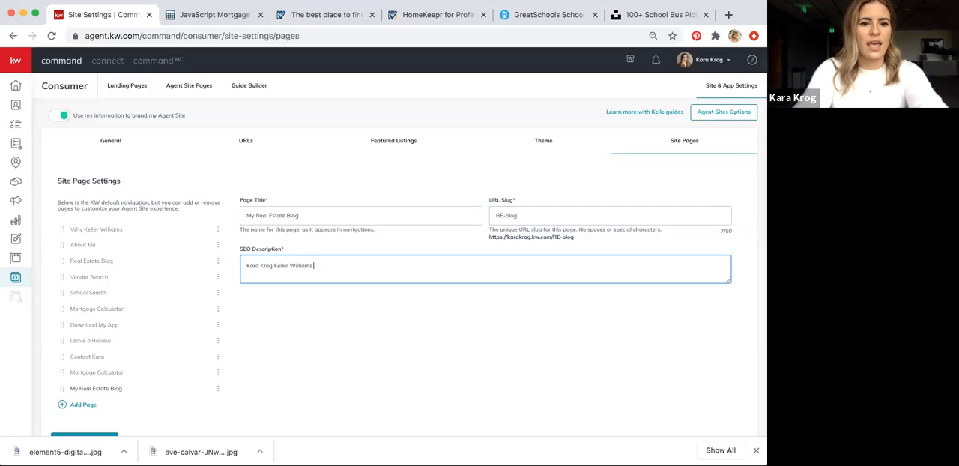
text(Real Estate)
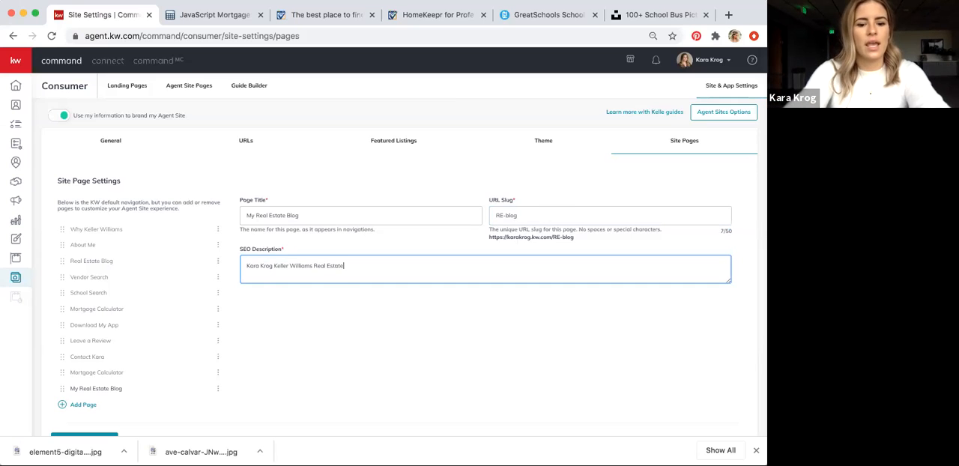
text( Blog.)
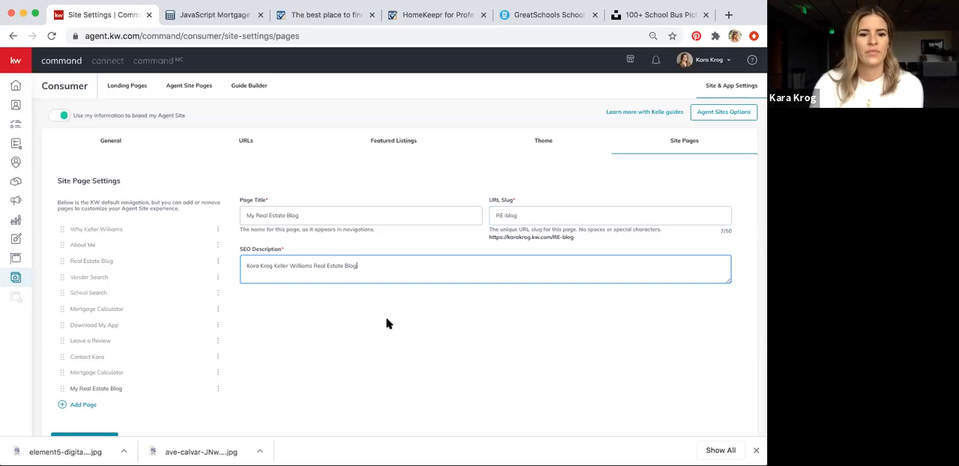
click(112, 434)
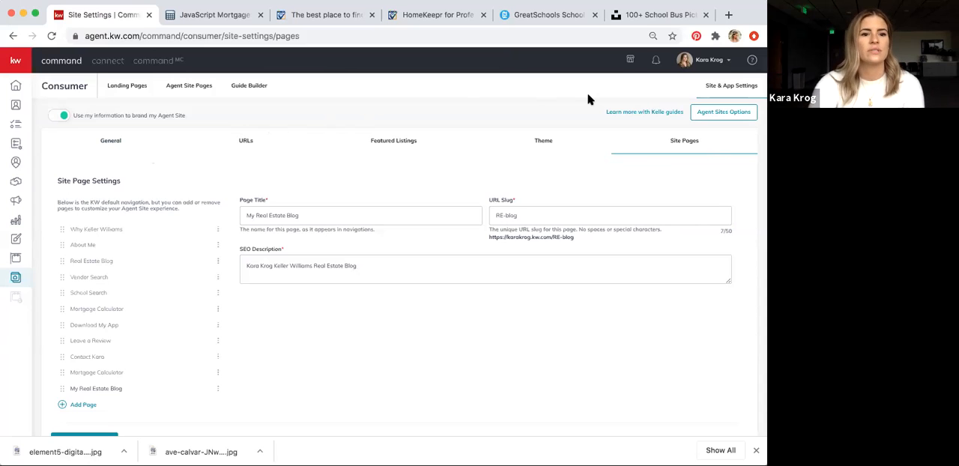
Open the live agent site from the Agent Site Pages list and go to the second Mortgage Calculator page in its navigation
click(188, 90)
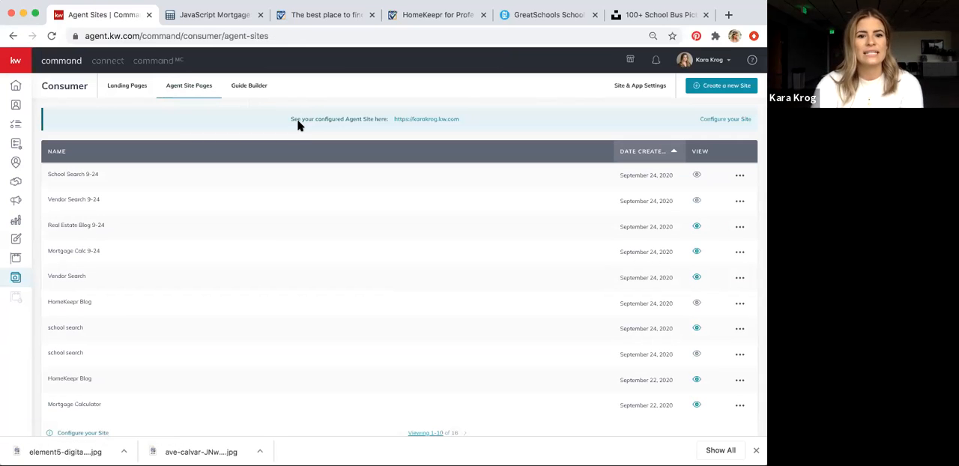
click(408, 120)
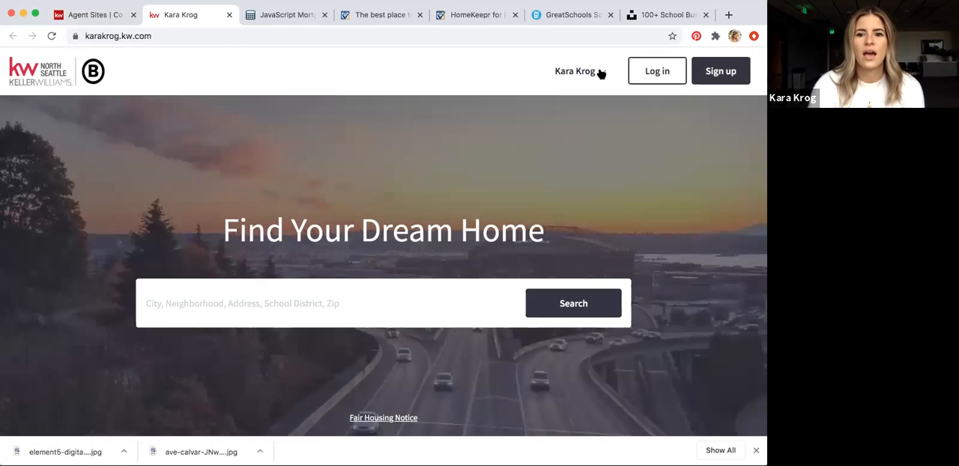
click(599, 73)
click(532, 334)
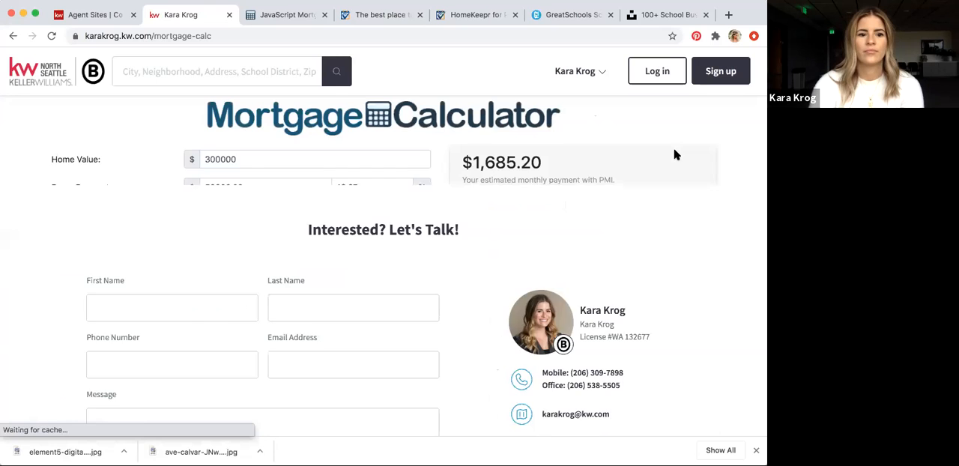
Examine the live Mortgage Calculator page, from the embedded calculator down to the app download section and the contact form
scroll(674, 154, down, 5)
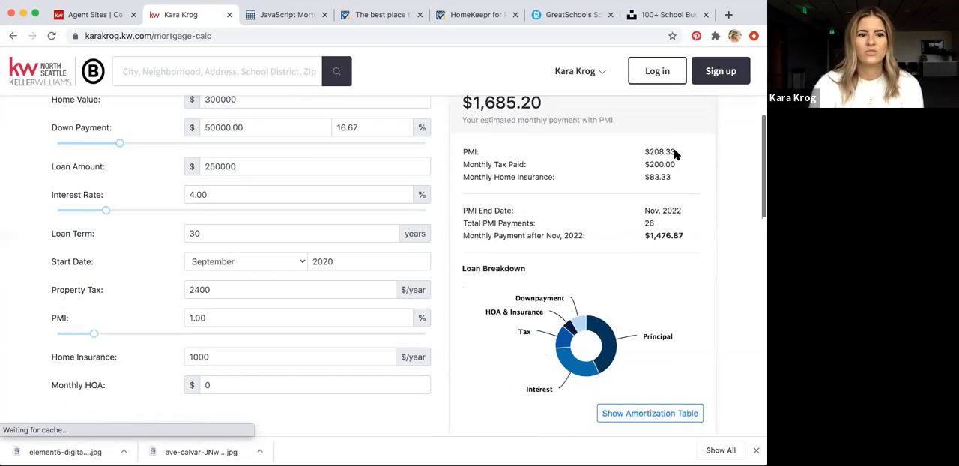
scroll(674, 154, down, 7)
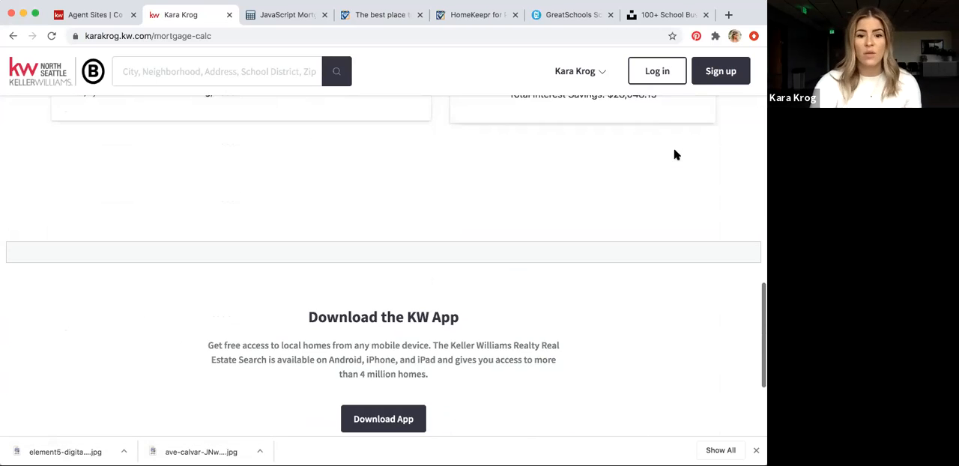
scroll(674, 154, down, 5)
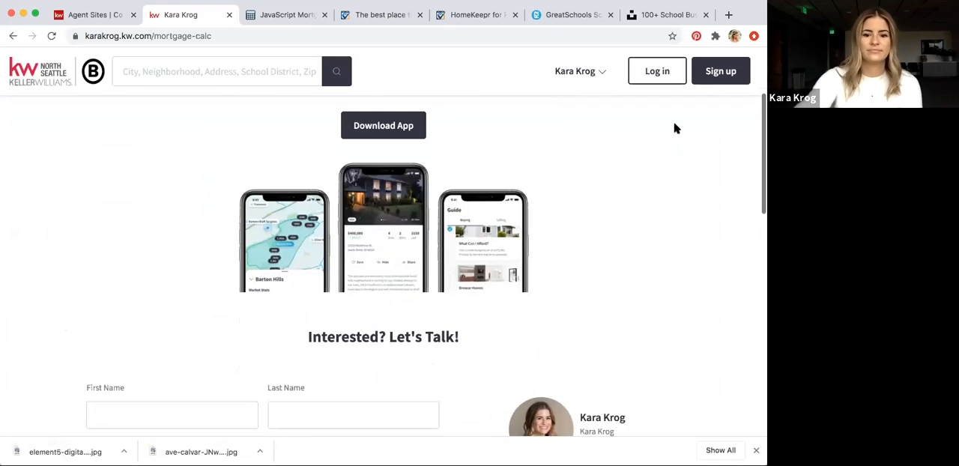
scroll(674, 129, down, 2)
scroll(675, 129, up, 5)
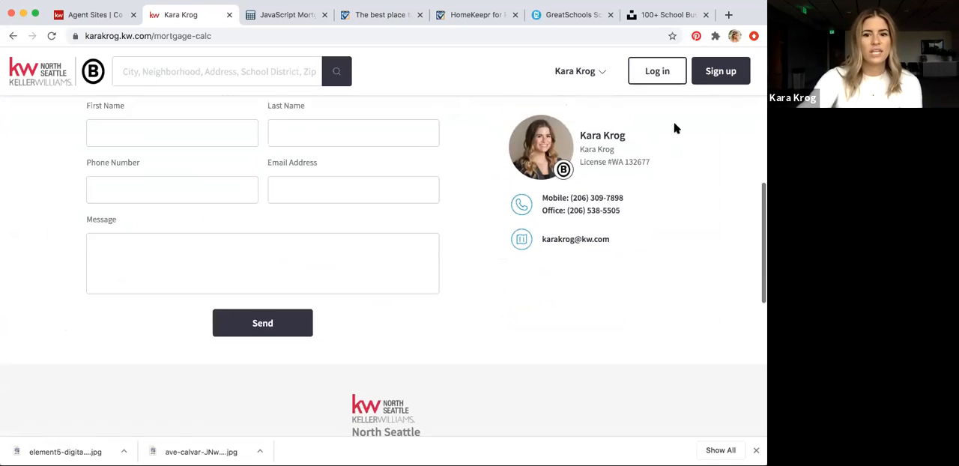
scroll(674, 129, up, 6)
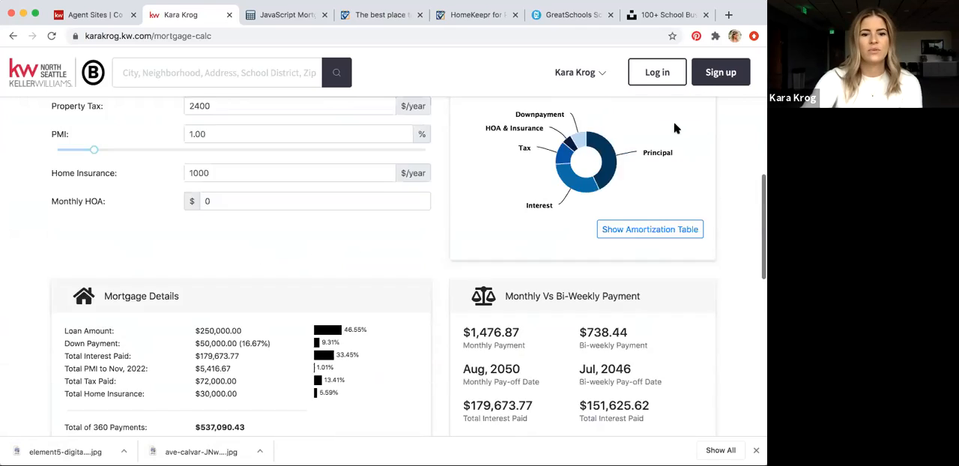
scroll(674, 129, down, 7)
scroll(675, 129, down, 5)
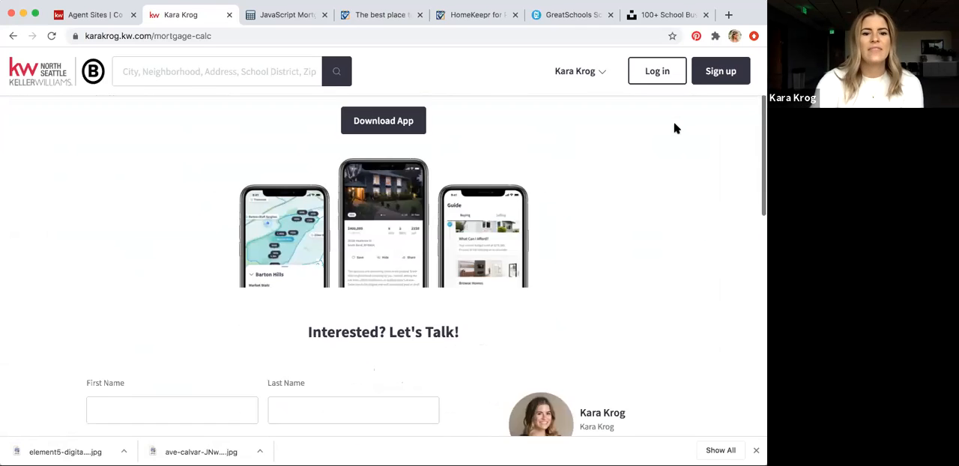
scroll(675, 129, down, 1)
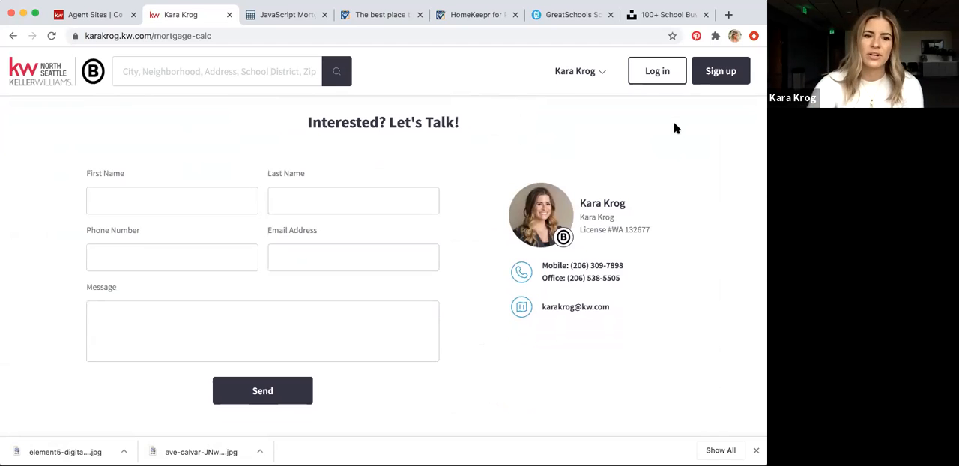
scroll(674, 129, up, 7)
scroll(674, 129, up, 5)
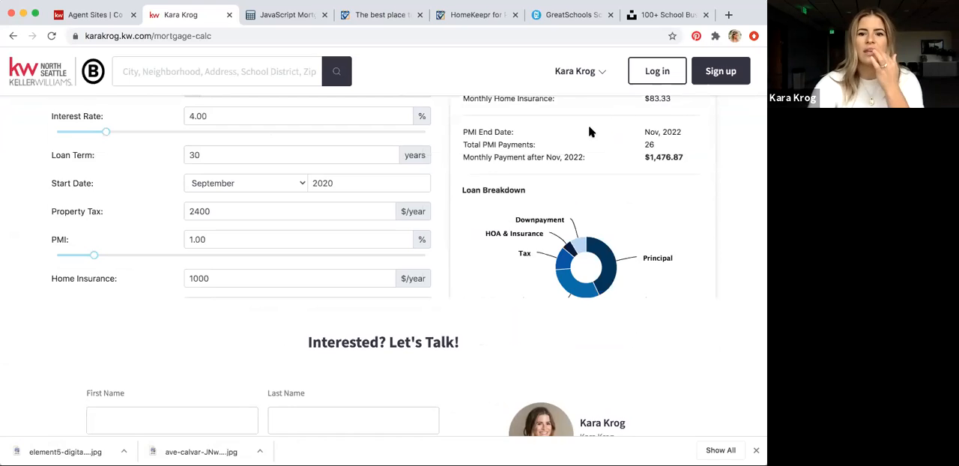
scroll(588, 132, up, 3)
Go to the live My Real Estate Blog page and examine its banner, embedded article feed and contact section
click(592, 71)
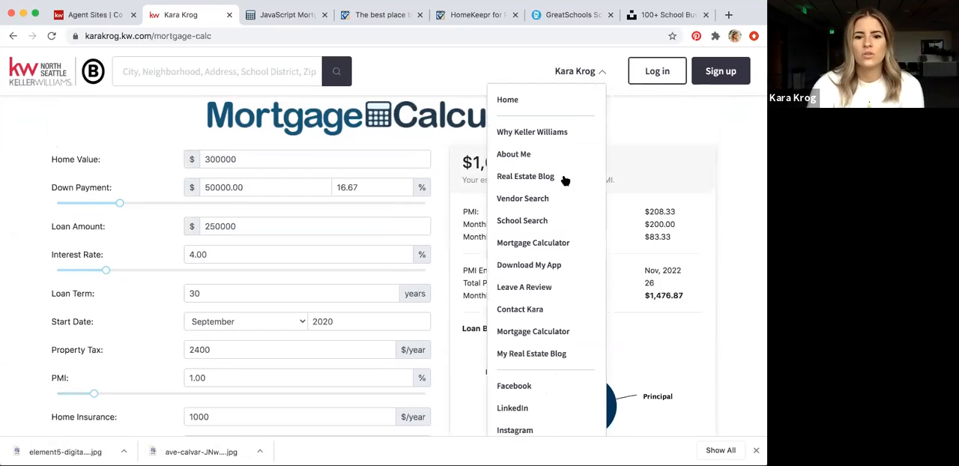
click(528, 355)
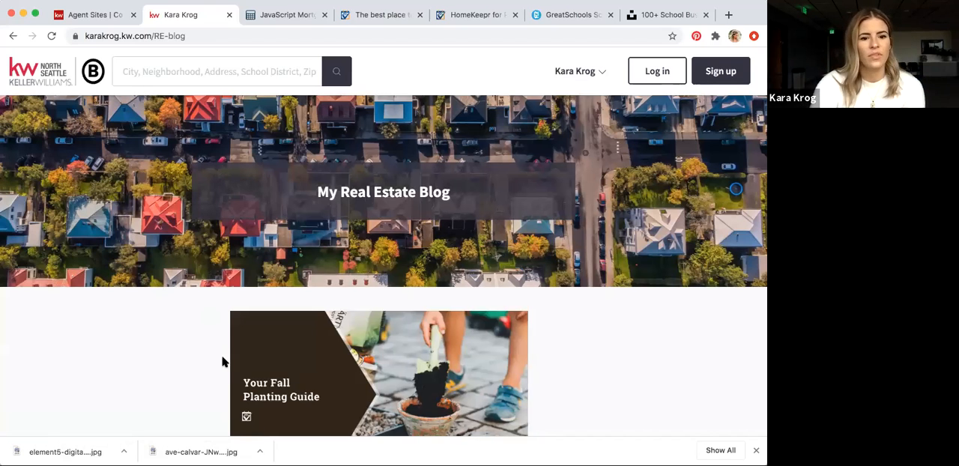
scroll(645, 378, down, 5)
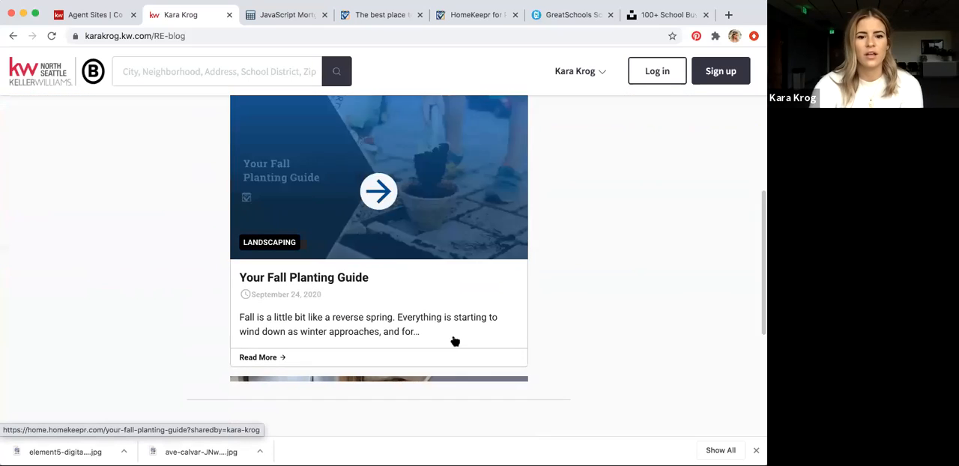
scroll(667, 364, down, 5)
scroll(668, 364, down, 5)
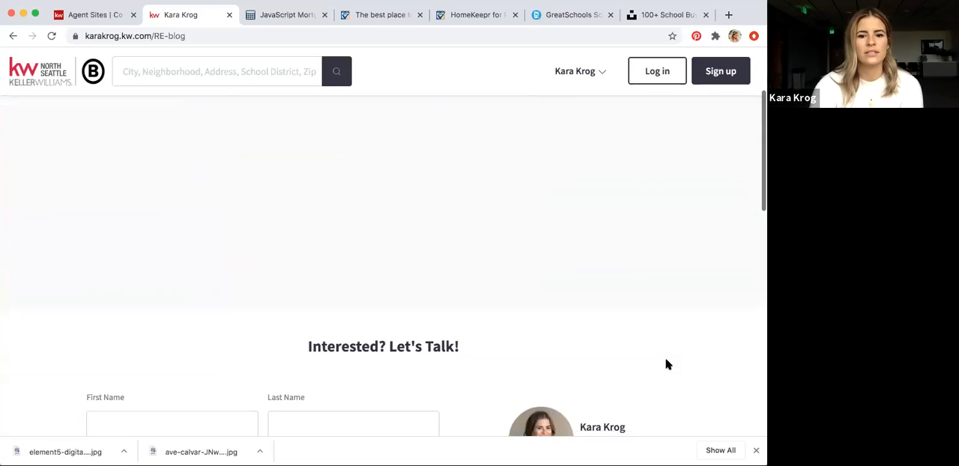
scroll(668, 364, up, 5)
scroll(704, 320, up, 5)
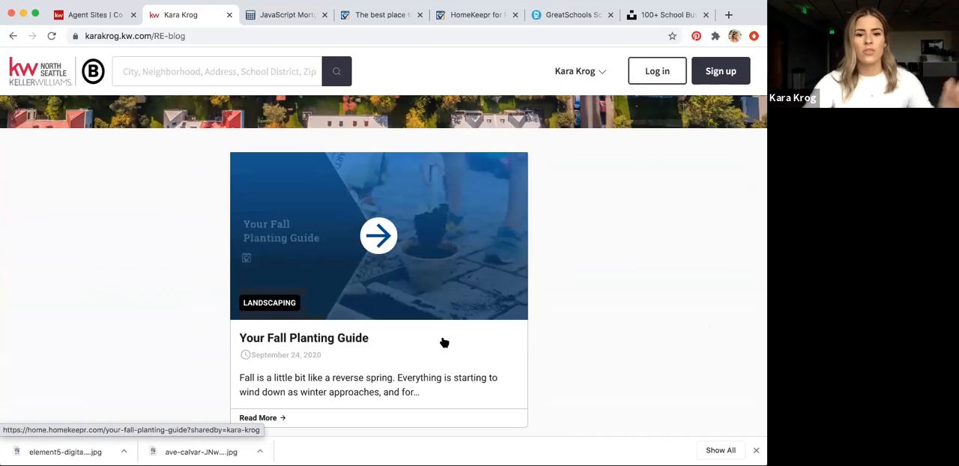
scroll(443, 342, up, 2)
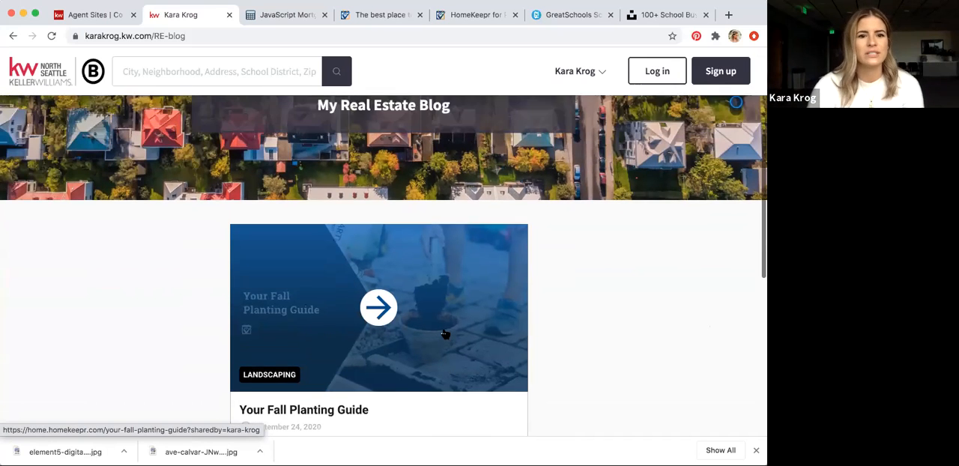
scroll(445, 334, down, 1)
scroll(445, 334, down, 1)
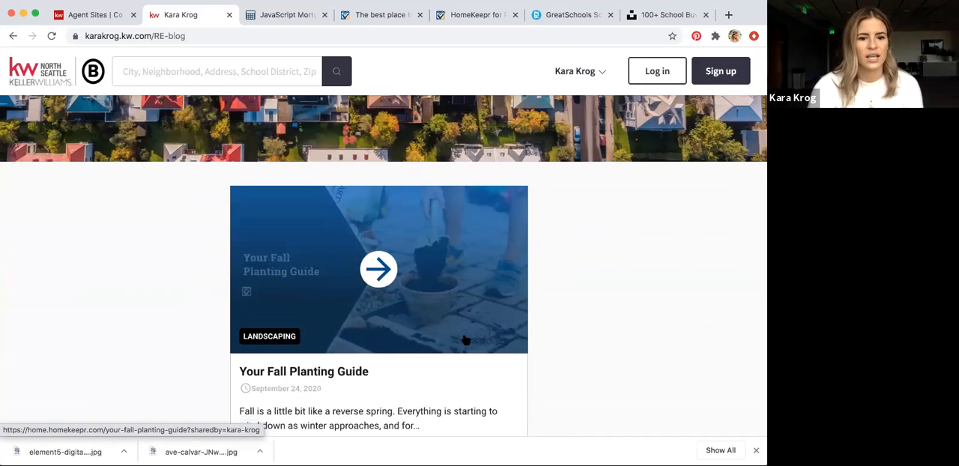
scroll(465, 340, down, 4)
scroll(608, 368, down, 2)
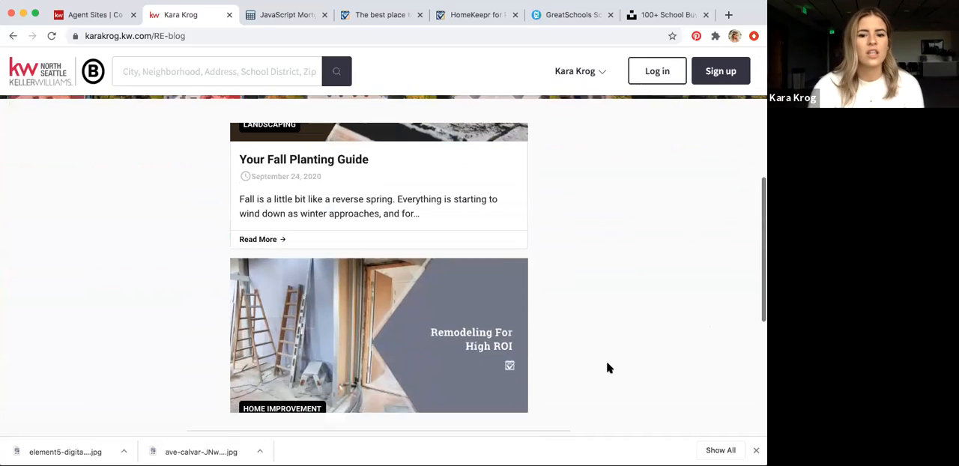
scroll(436, 364, up, 3)
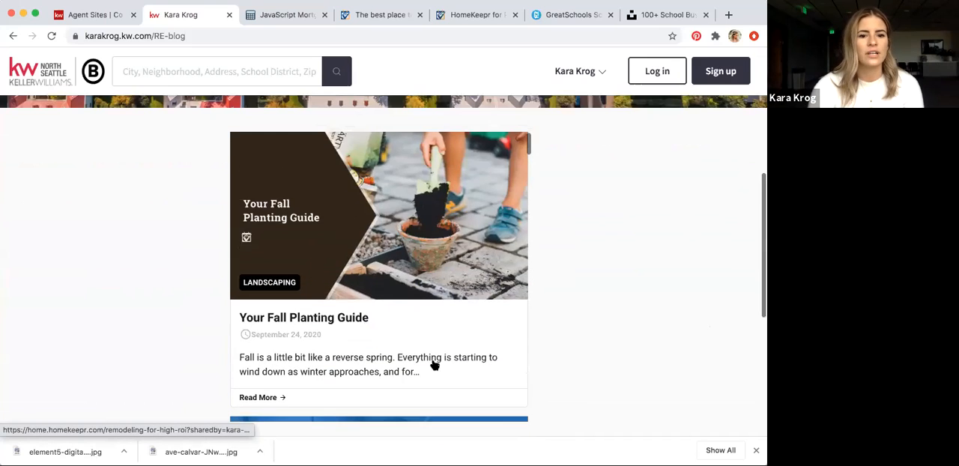
scroll(398, 375, down, 2)
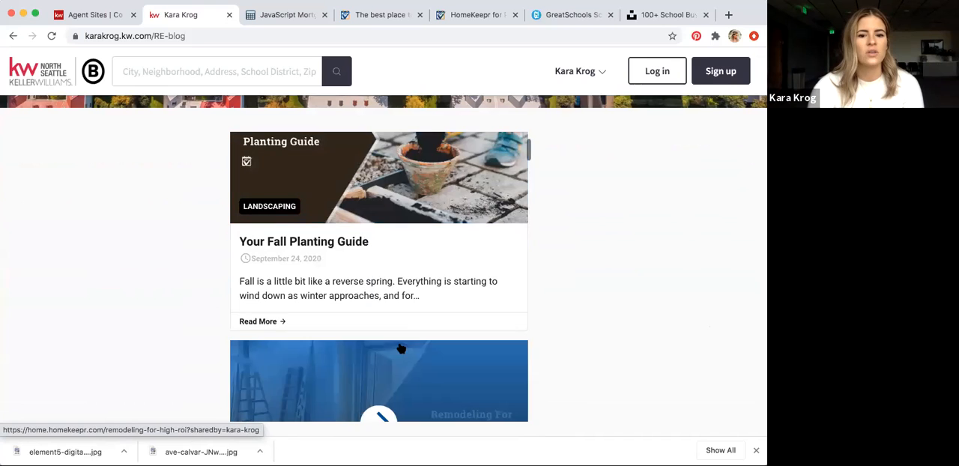
scroll(415, 364, down, 7)
scroll(417, 364, down, 12)
scroll(417, 364, up, 20)
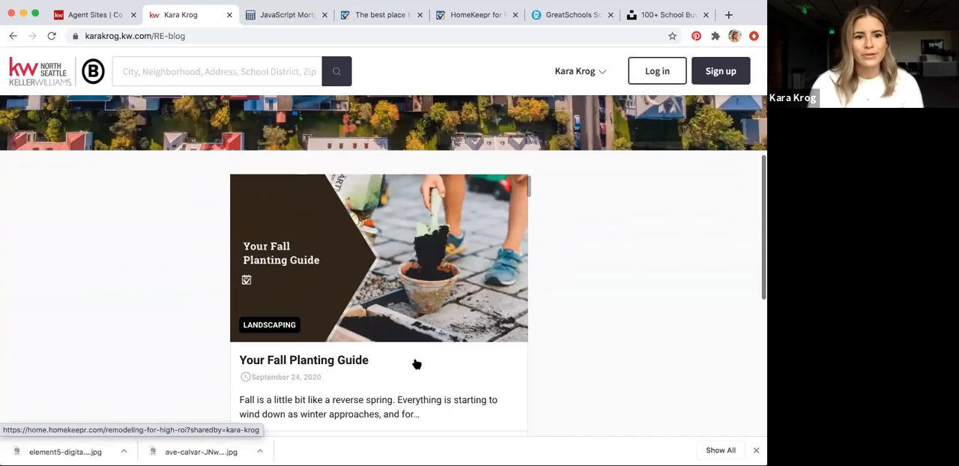
Go to the live School Search page and examine it from the banner and embedded school map down to the contact form
scroll(416, 364, up, 3)
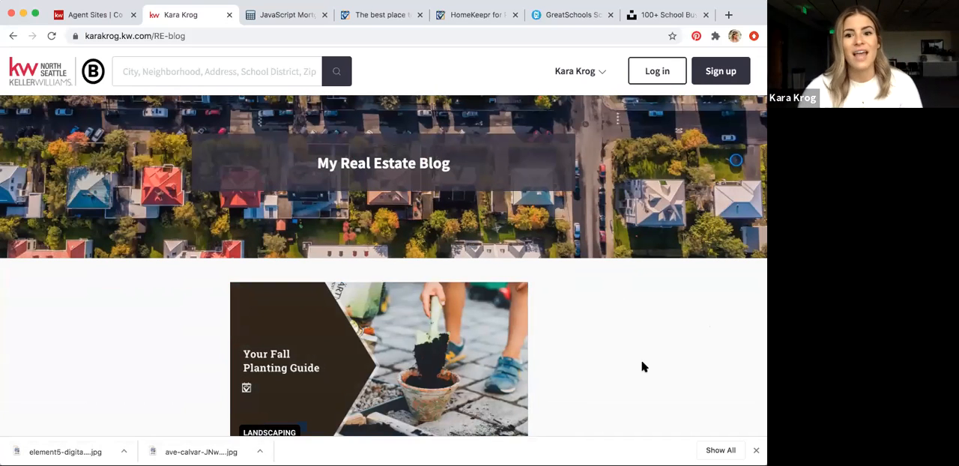
click(594, 69)
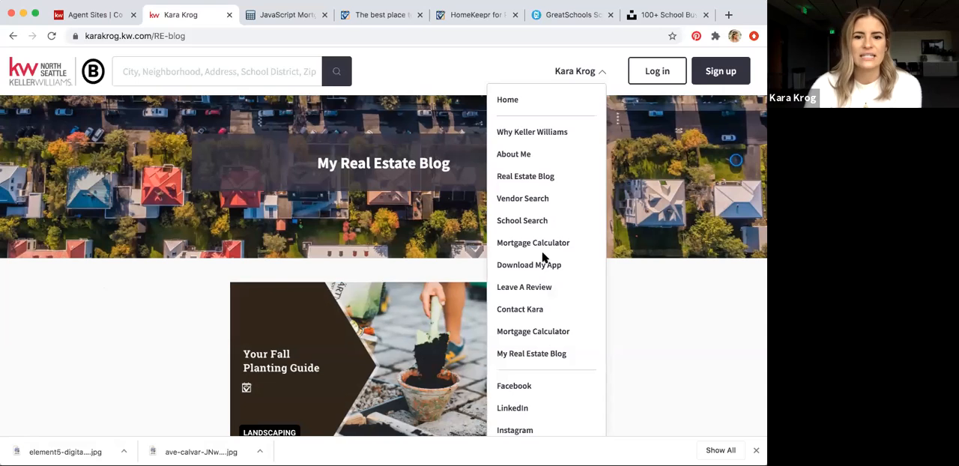
click(529, 221)
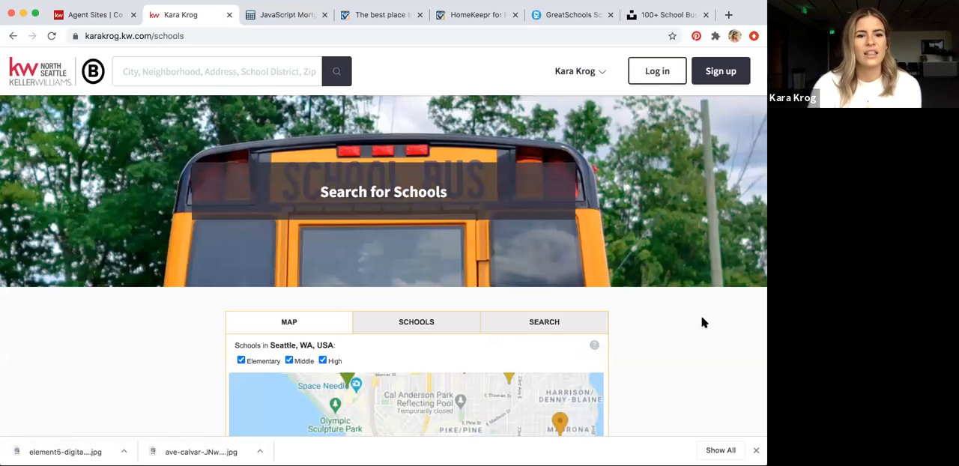
scroll(701, 323, down, 6)
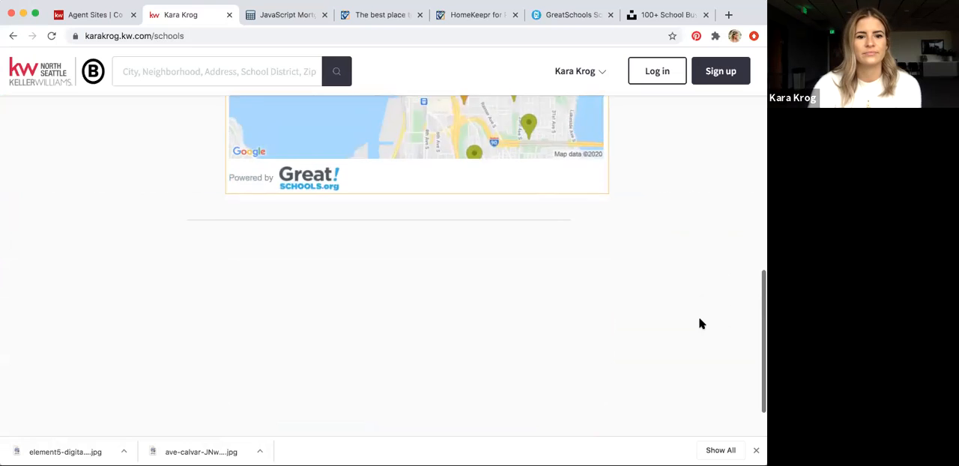
scroll(701, 324, down, 3)
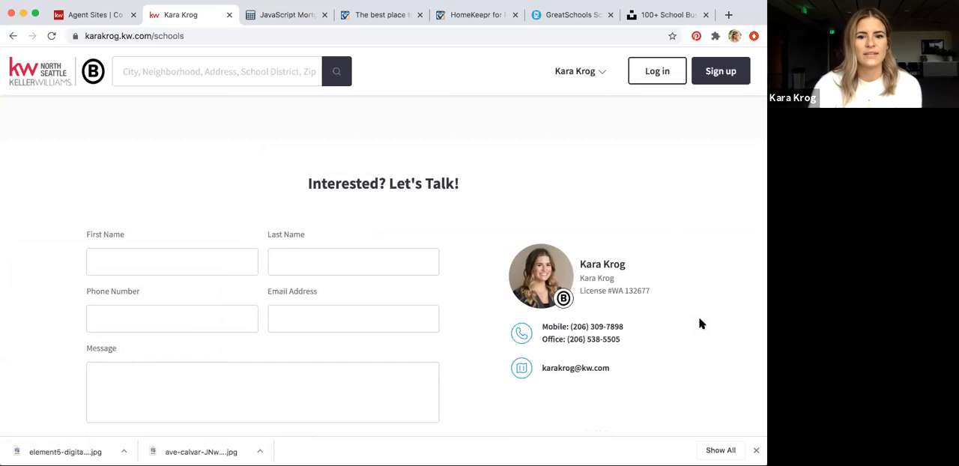
scroll(701, 323, up, 4)
scroll(700, 324, up, 6)
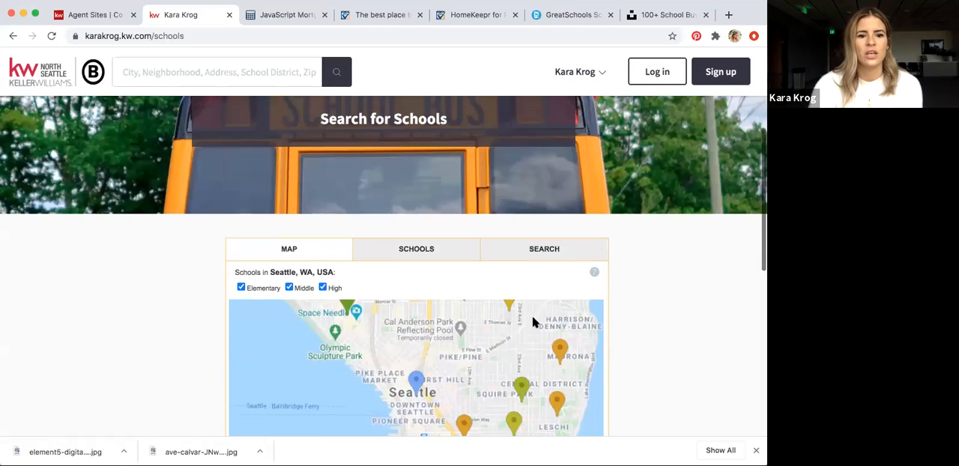
scroll(407, 370, down, 1)
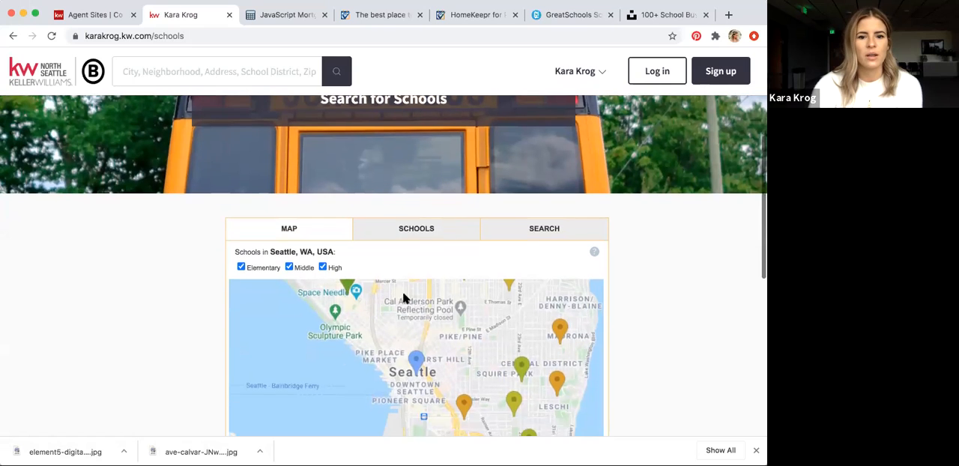
View the Schools list and the Find Schools search form in the embedded school widget, and return to its map view
click(427, 231)
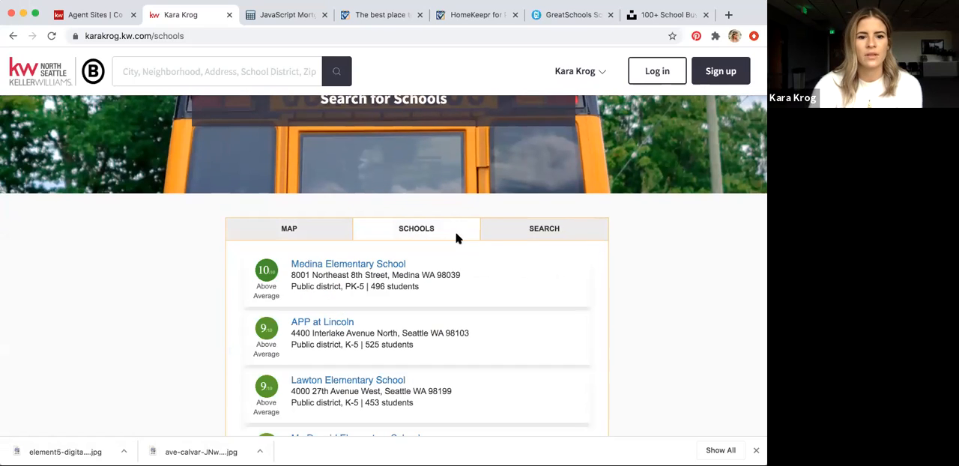
click(524, 234)
click(326, 316)
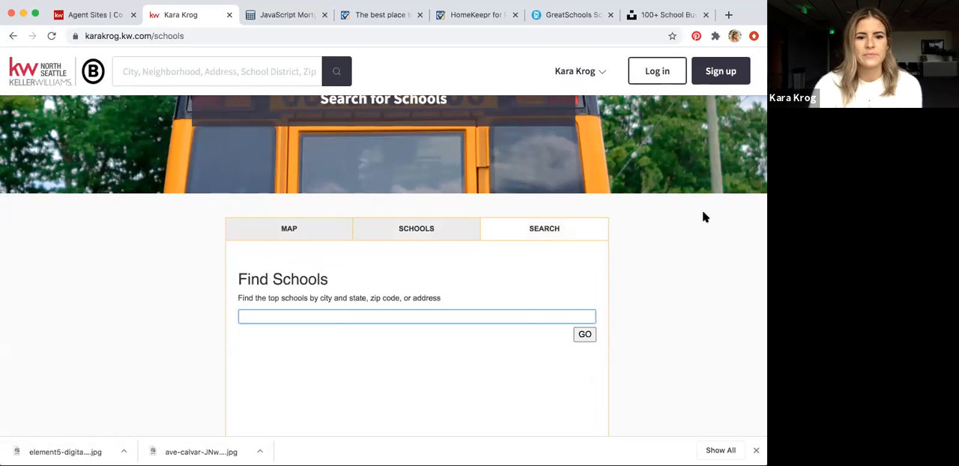
scroll(673, 213, up, 1)
click(290, 238)
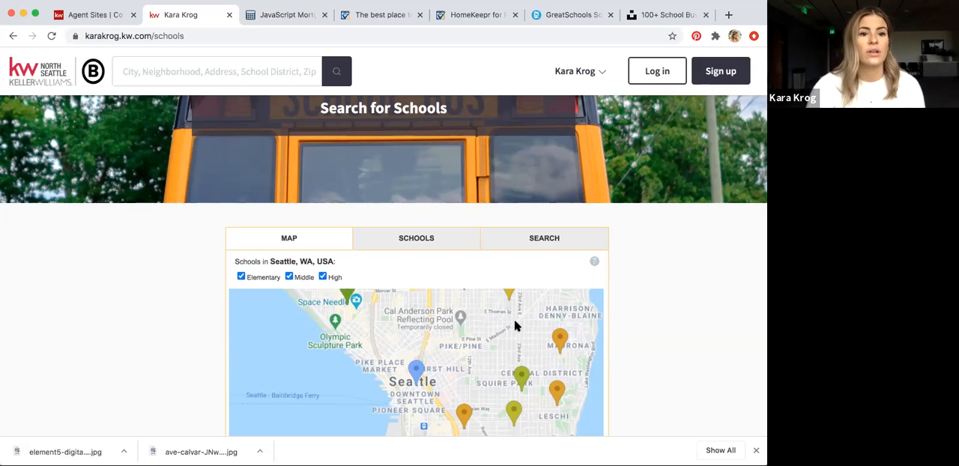
Go to the live Vendor Search page and highlight the "Lead Listing Agent at Royals Realtors" subtitle under My Trusted Vendors
scroll(687, 305, up, 2)
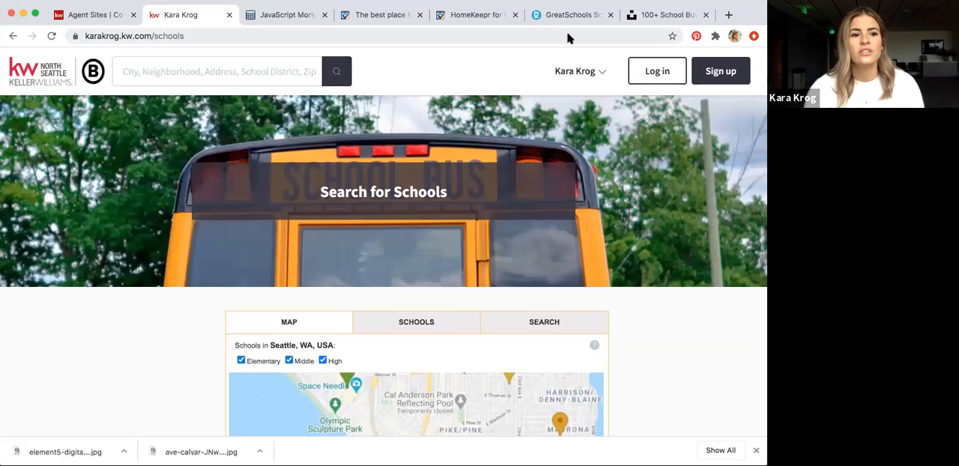
click(586, 74)
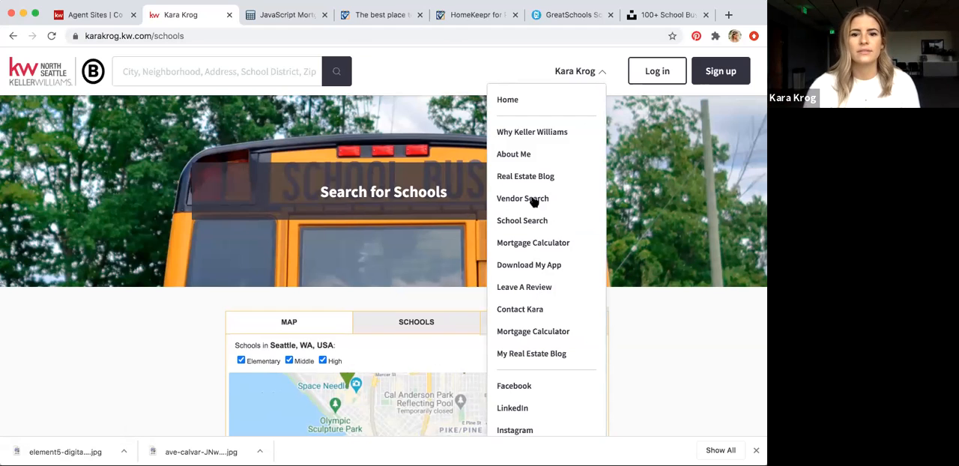
click(573, 208)
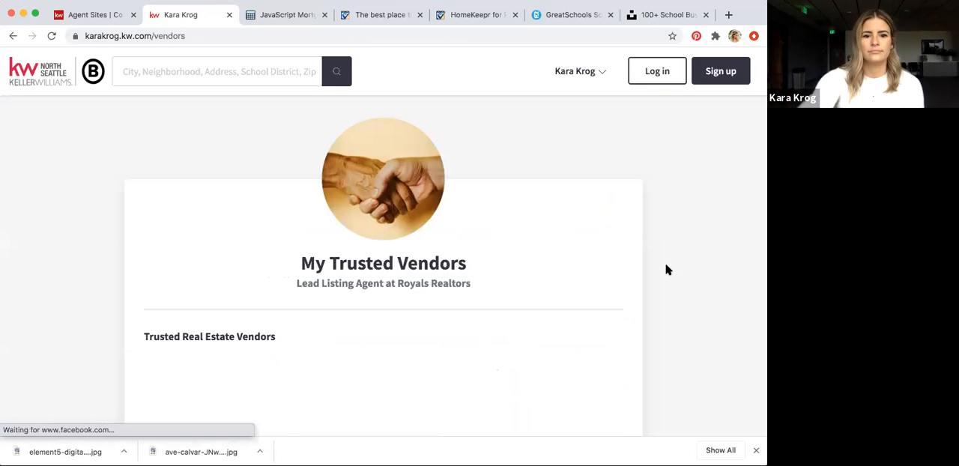
scroll(666, 270, down, 2)
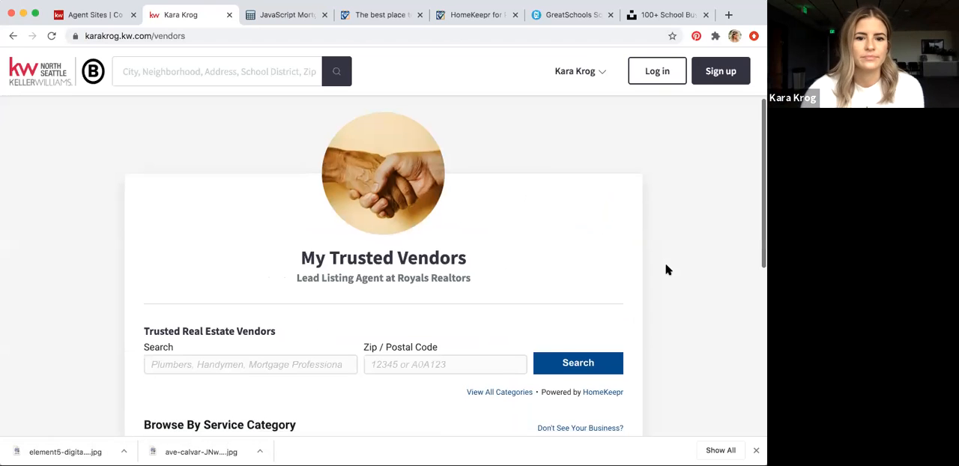
drag(391, 242, 453, 243)
drag(297, 242, 468, 249)
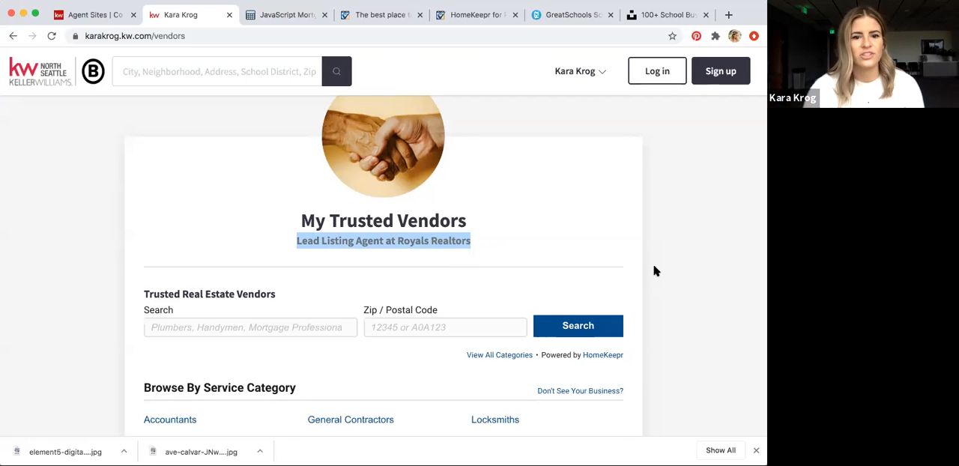
scroll(653, 271, up, 1)
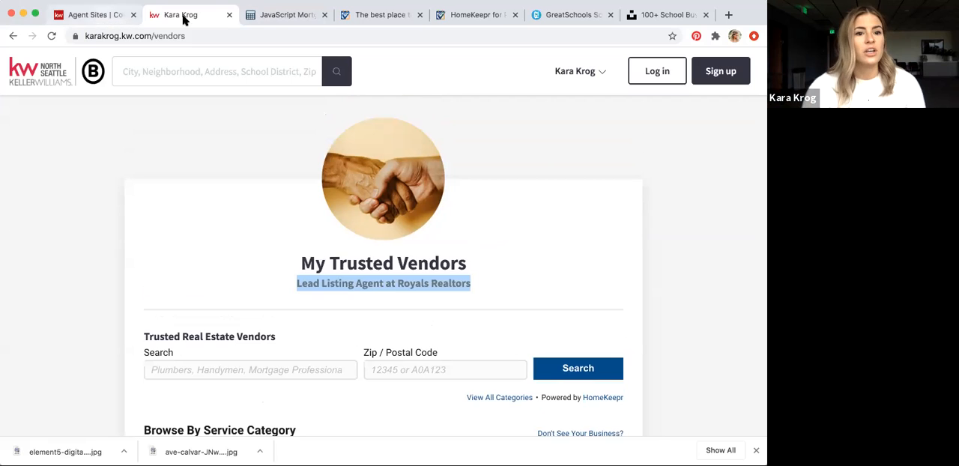
Close the live site, filter the design templates to agent sites, and open "new agent site 0UTOoqMY" for editing
click(230, 15)
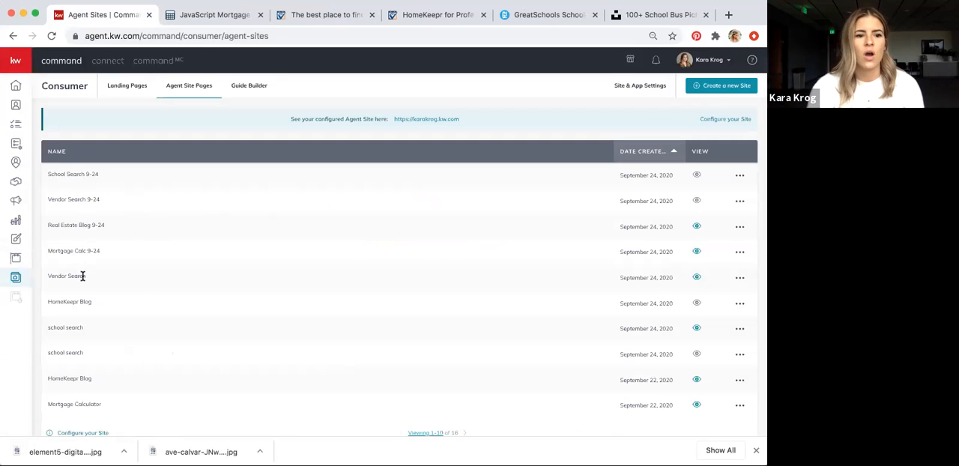
click(739, 253)
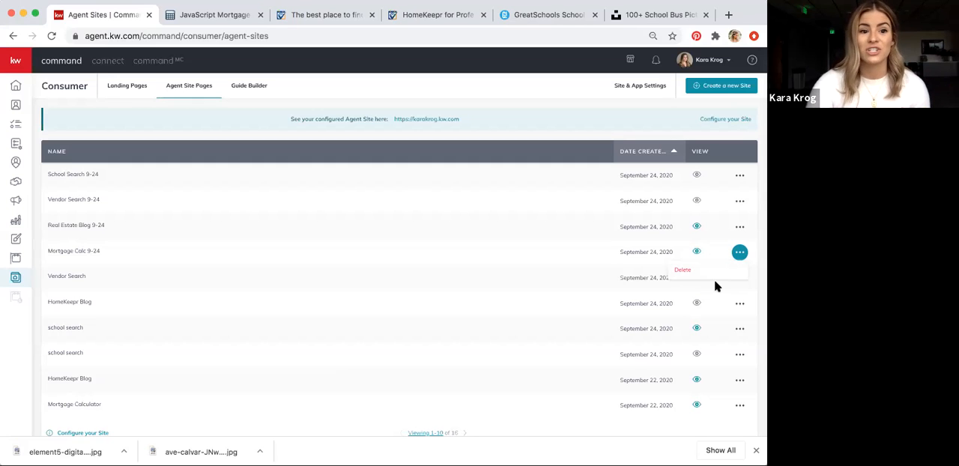
click(17, 239)
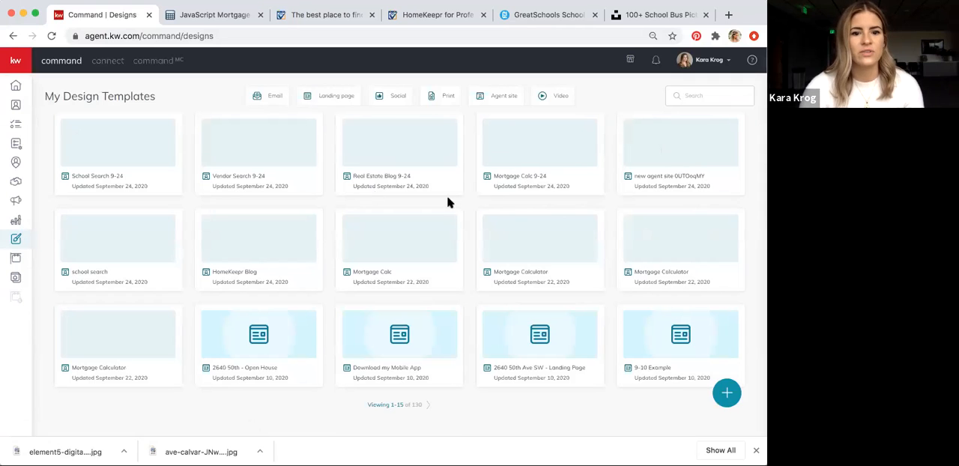
click(492, 98)
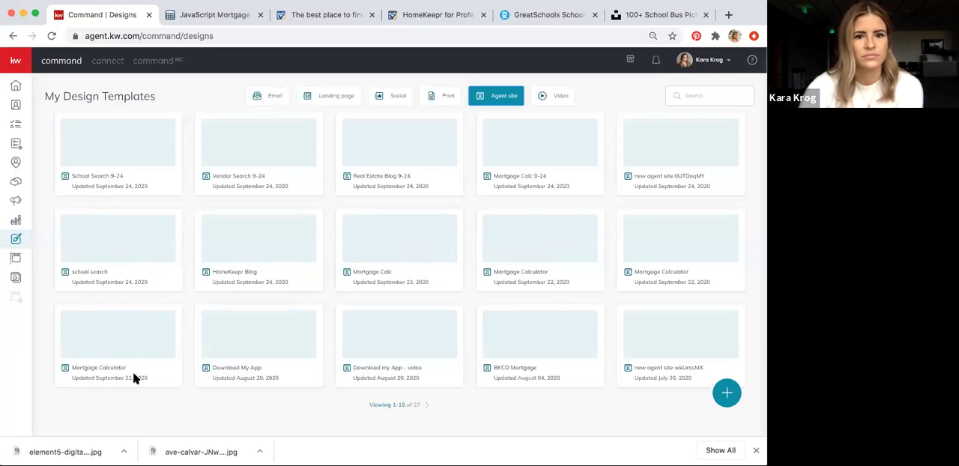
click(670, 158)
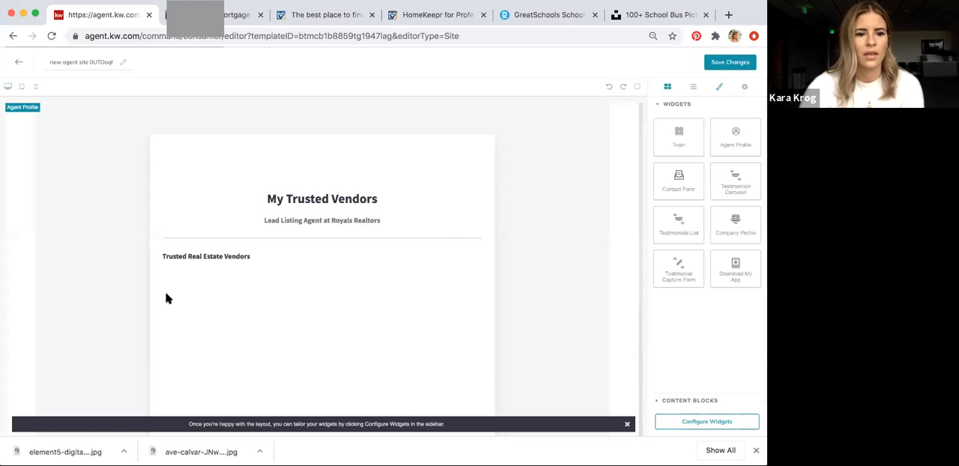
Rename the template "Trusted Vendor Search" and take the "Lead Listing Agent at Royals Realtors" subtitle out of the profile card
click(82, 61)
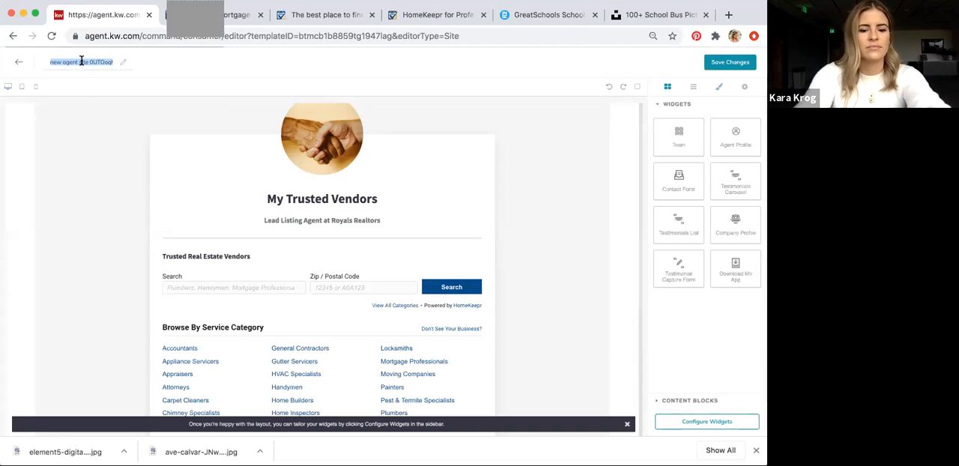
text(Trusted Vendor Search)
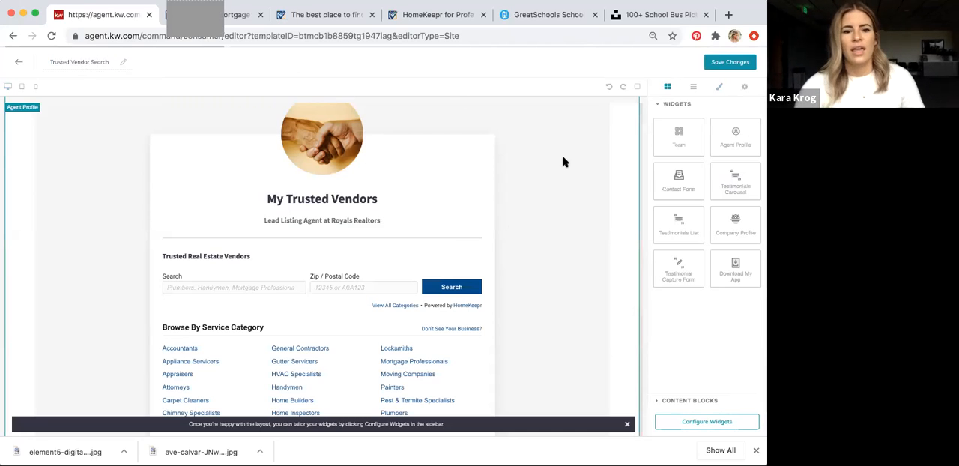
click(330, 219)
key(BackSpace)
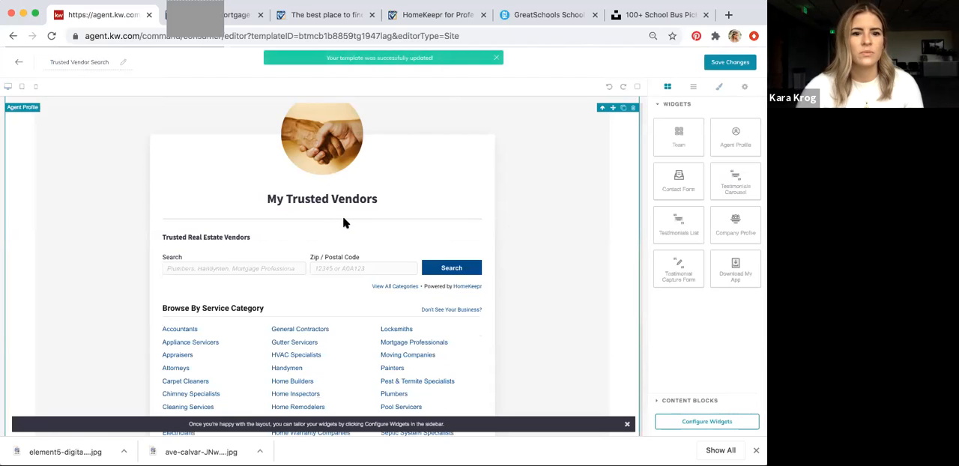
Try to move the stray "Lead Listing Agent at Royals Realtors" line above the profile, and leave the editor without saving
scroll(572, 227, down, 5)
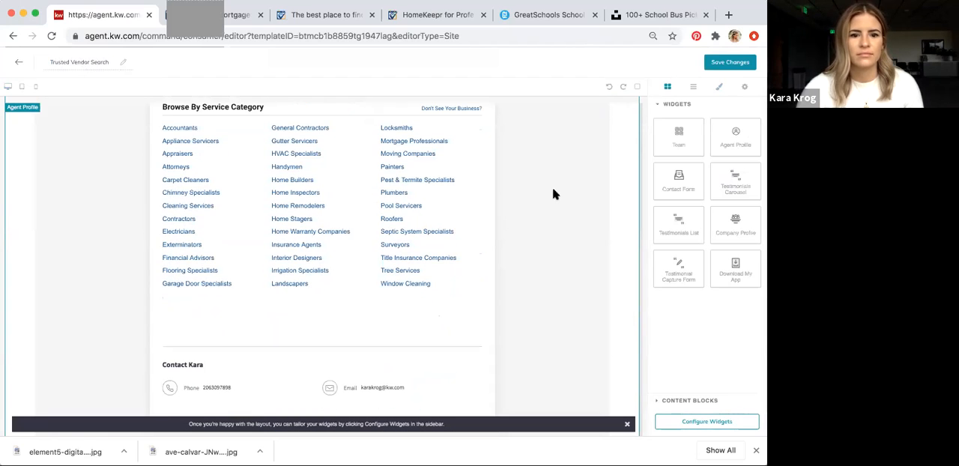
scroll(552, 192, up, 5)
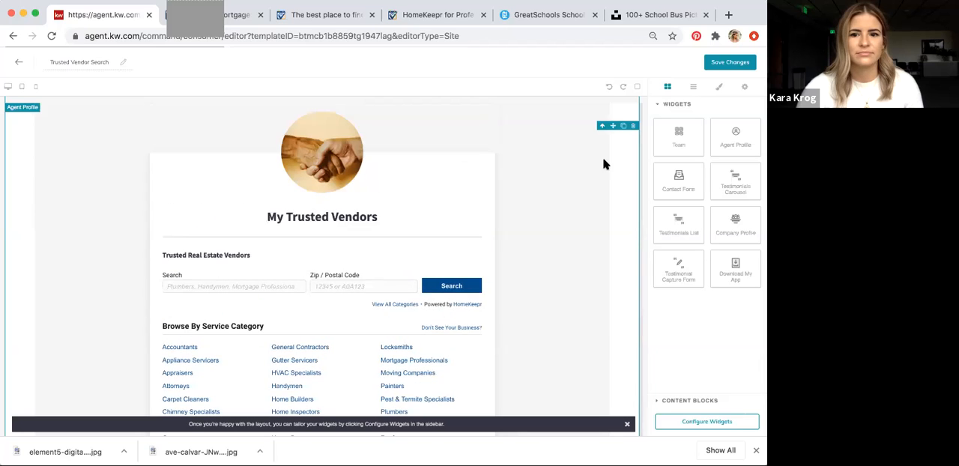
scroll(611, 170, up, 1)
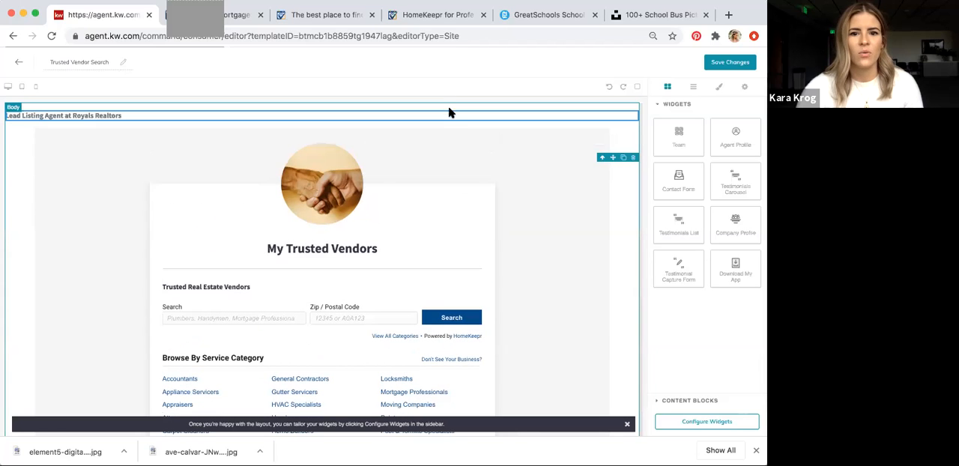
drag(444, 111, 470, 142)
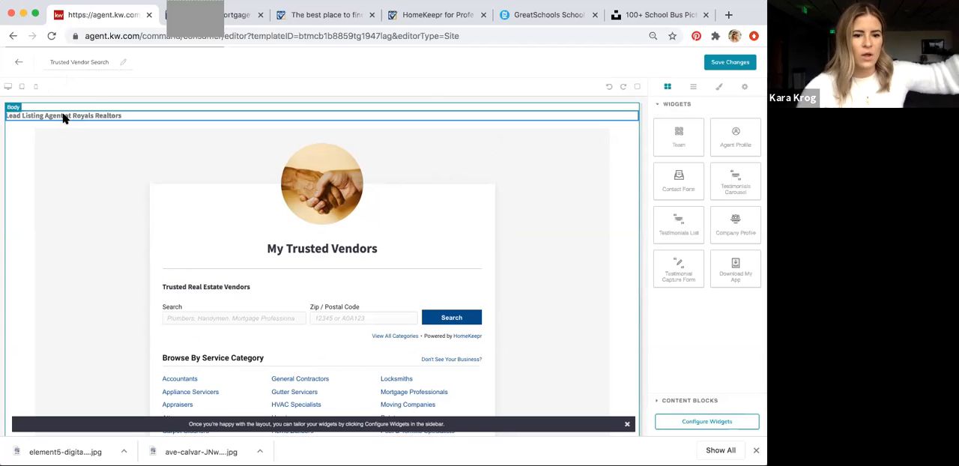
drag(64, 118, 108, 215)
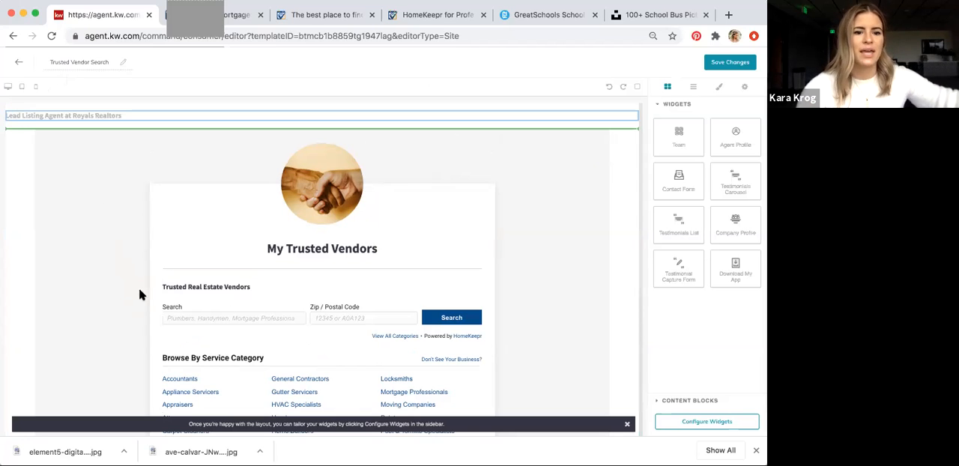
drag(199, 282, 203, 284)
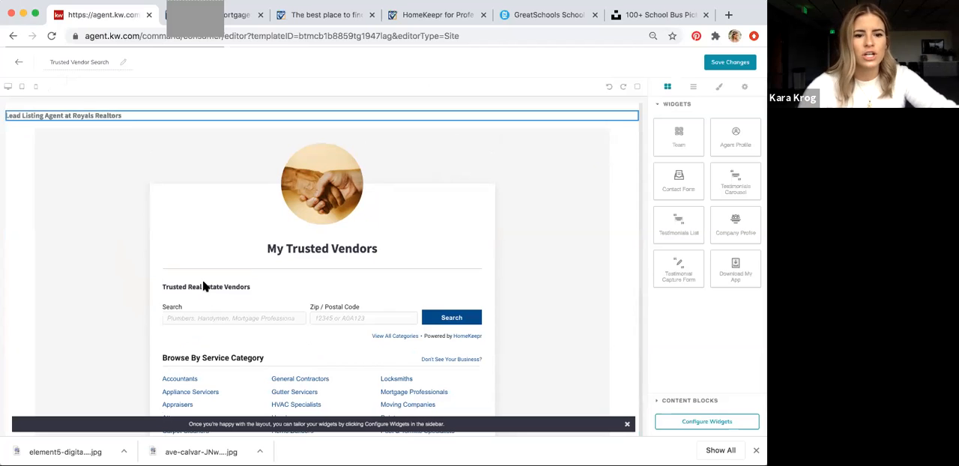
click(18, 64)
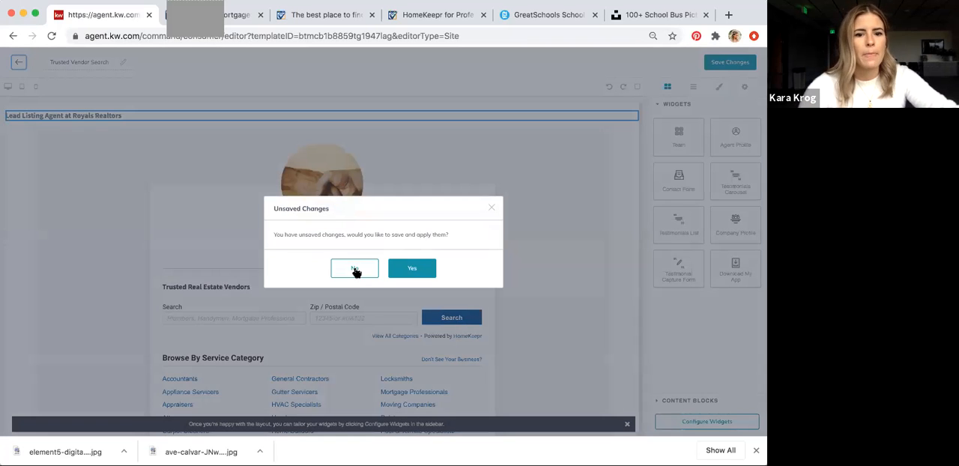
click(355, 269)
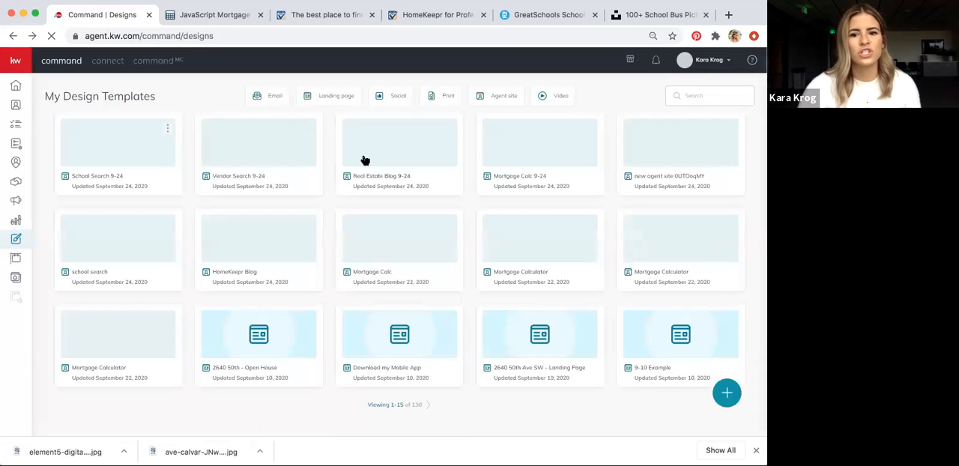
Reopen the trusted vendors template and delete its Agent Profile block
click(672, 178)
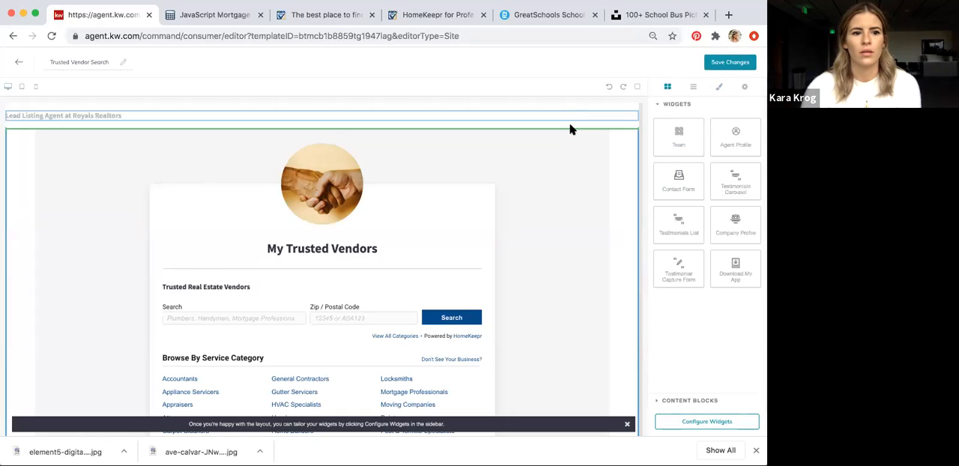
drag(570, 123, 570, 124)
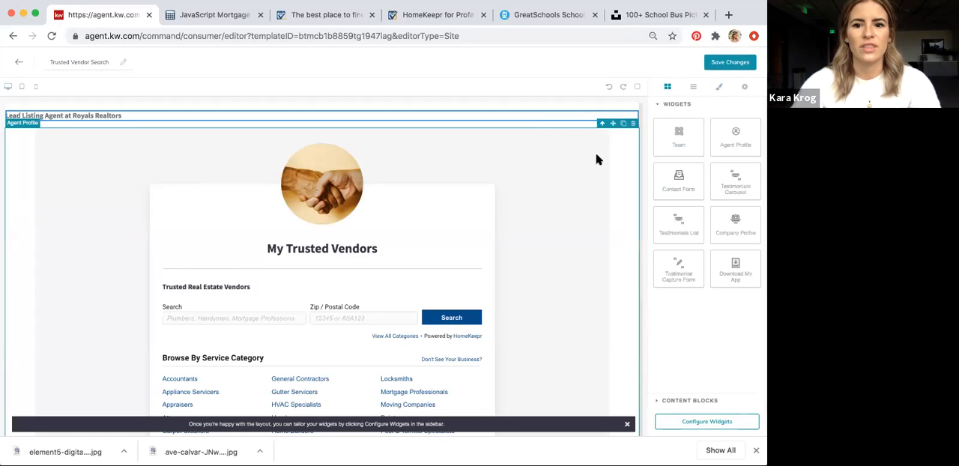
click(634, 125)
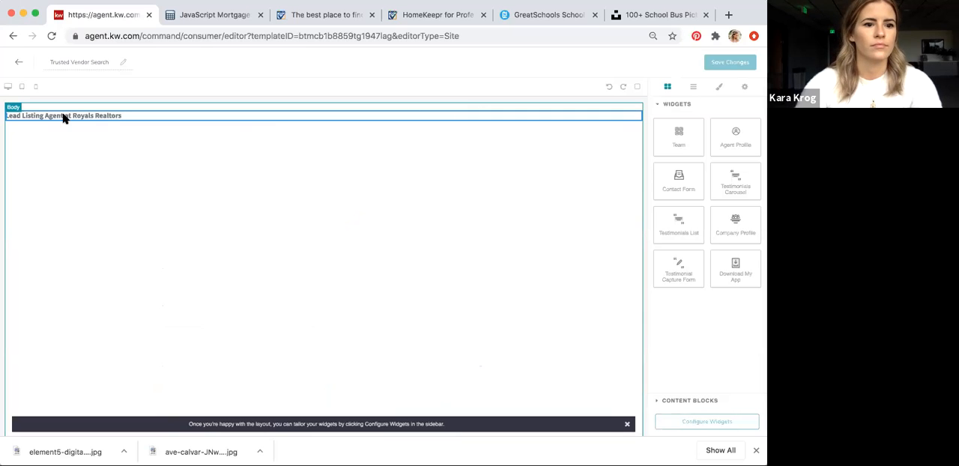
Leave the editor without saving the changes, open the "Vendor Search 9-24" template, and select its Agent Profile block
click(19, 63)
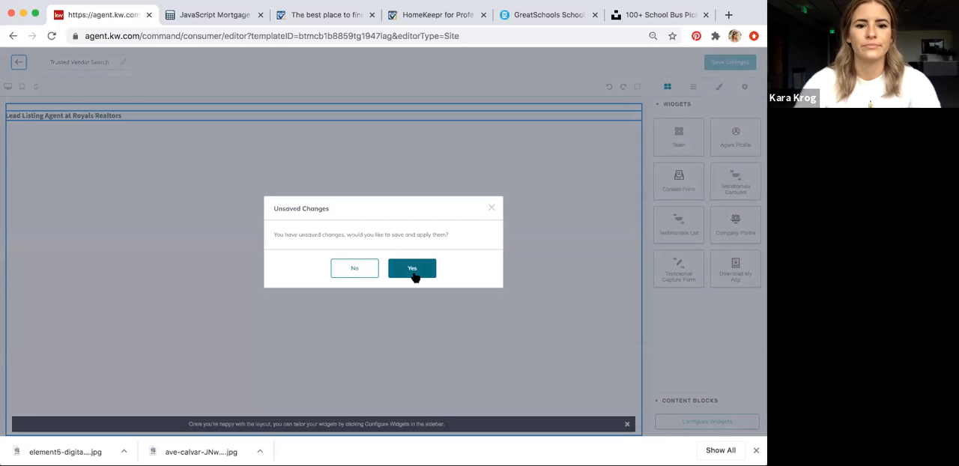
click(364, 270)
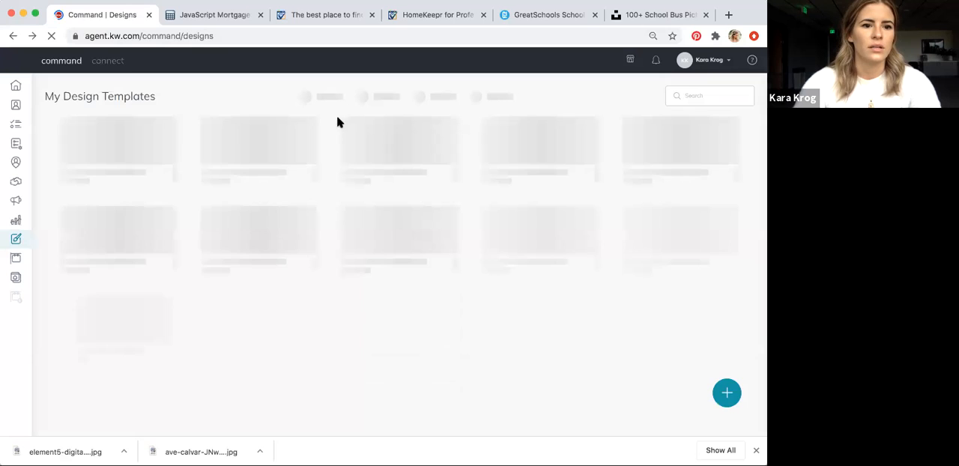
click(245, 155)
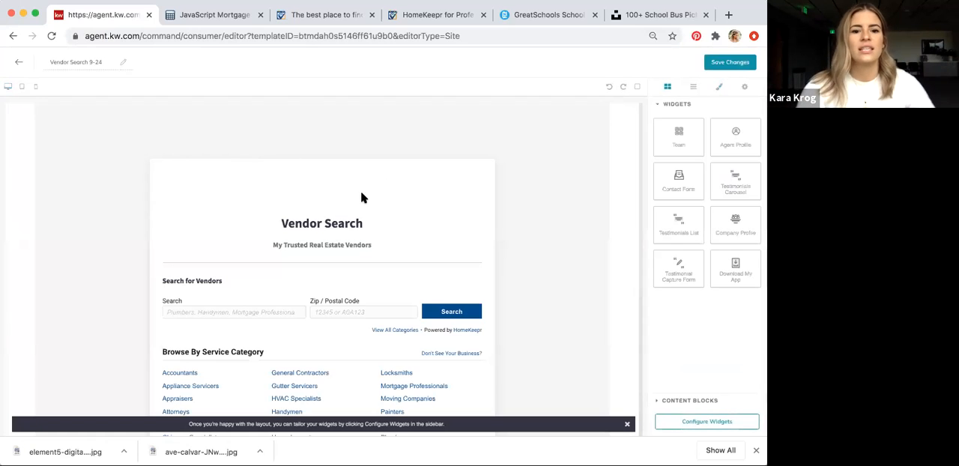
scroll(361, 240, down, 1)
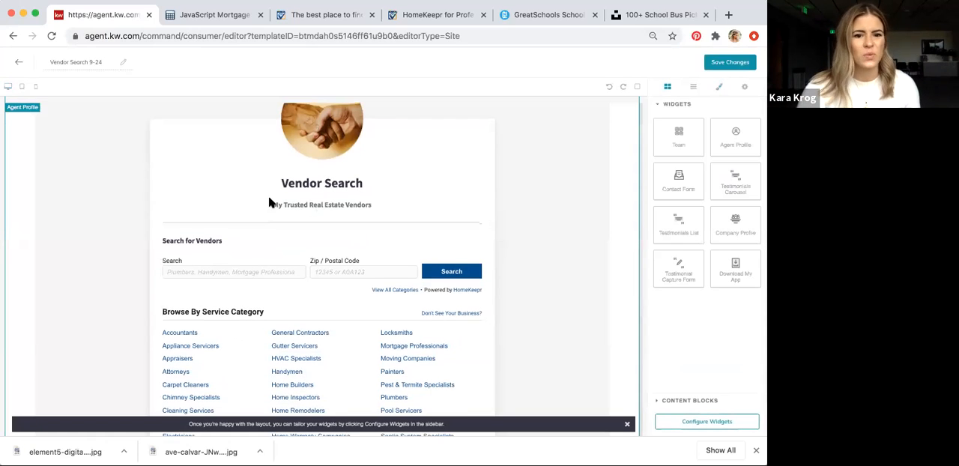
click(334, 209)
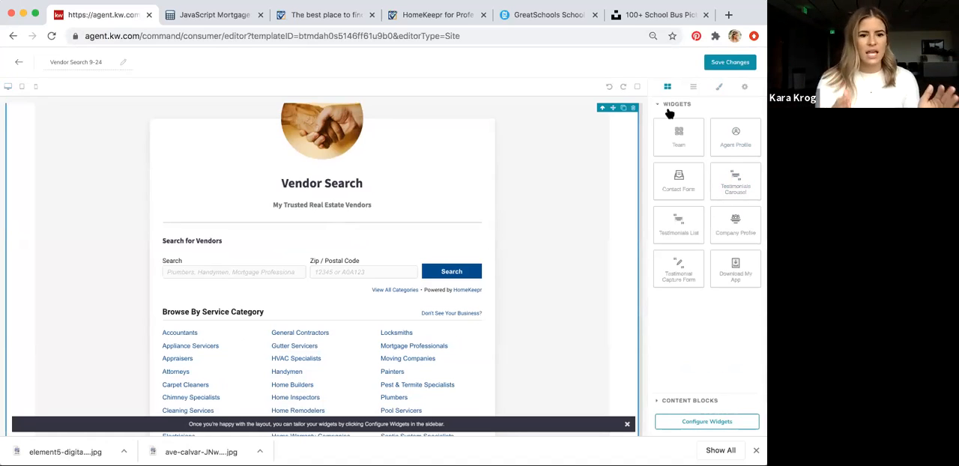
Replace "My" in the Agent Profile widget's Role & Company with the agent's possessive first name, apply it, and publish the template as an agent site
click(712, 421)
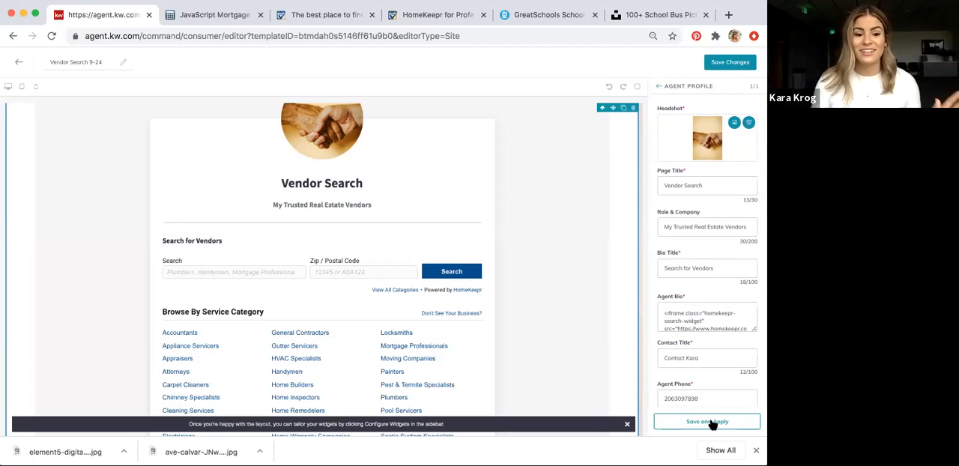
triple_click(712, 226)
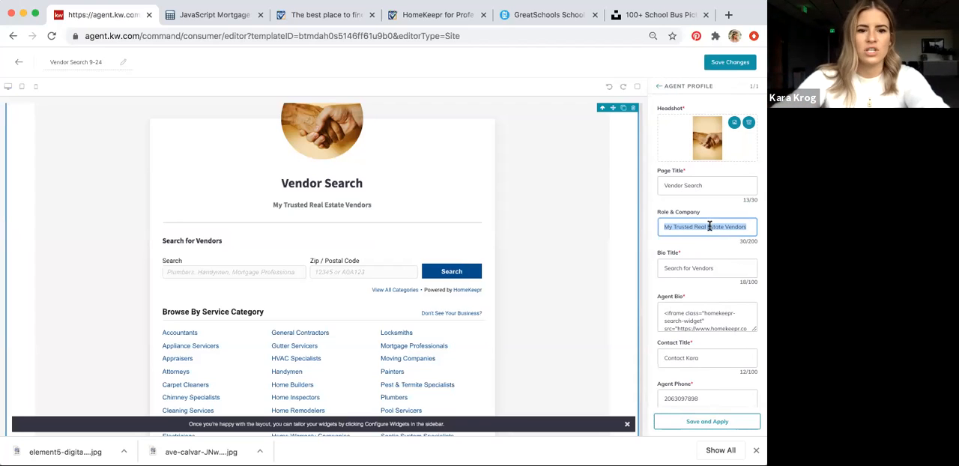
click(686, 226)
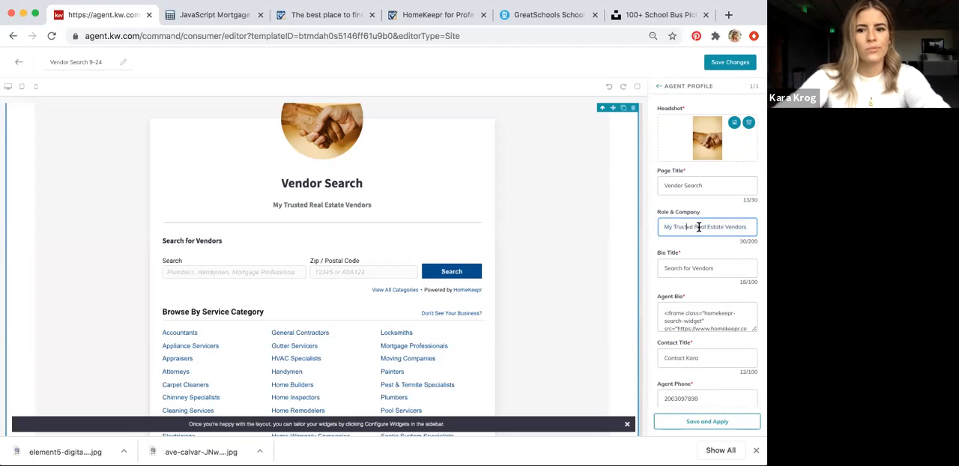
triple_click(698, 227)
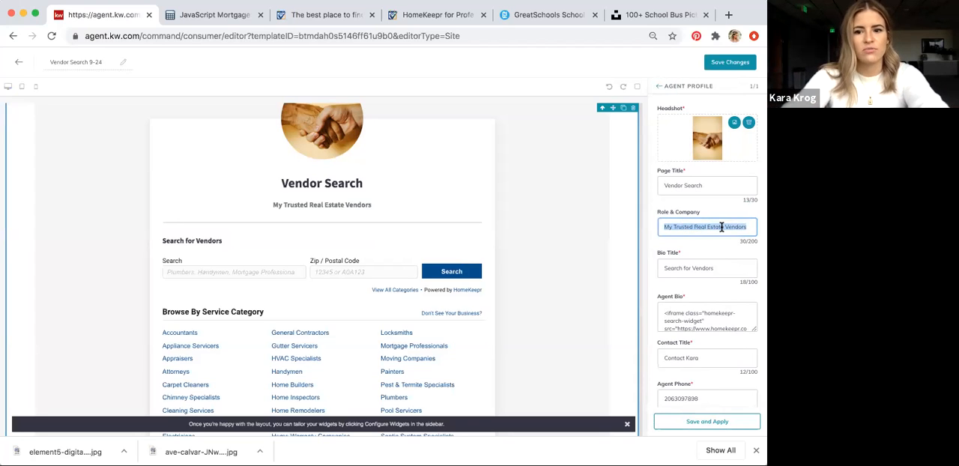
click(747, 225)
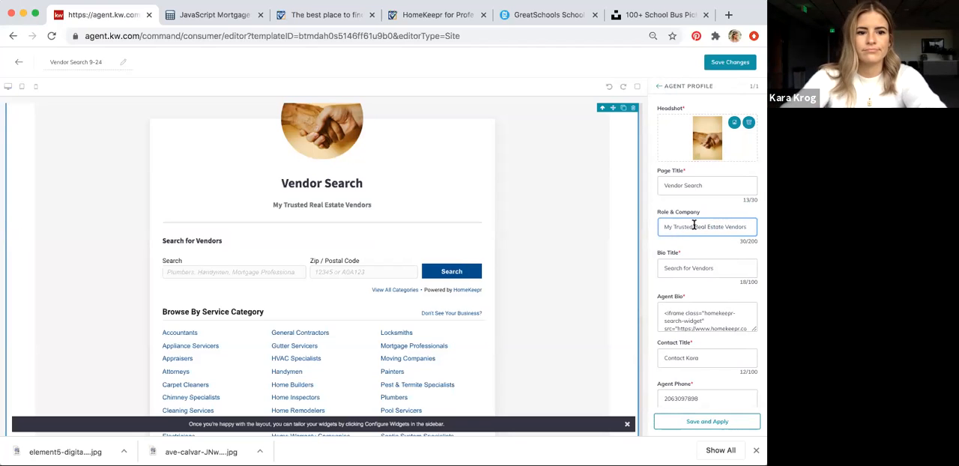
double_click(669, 226)
text(Kara)
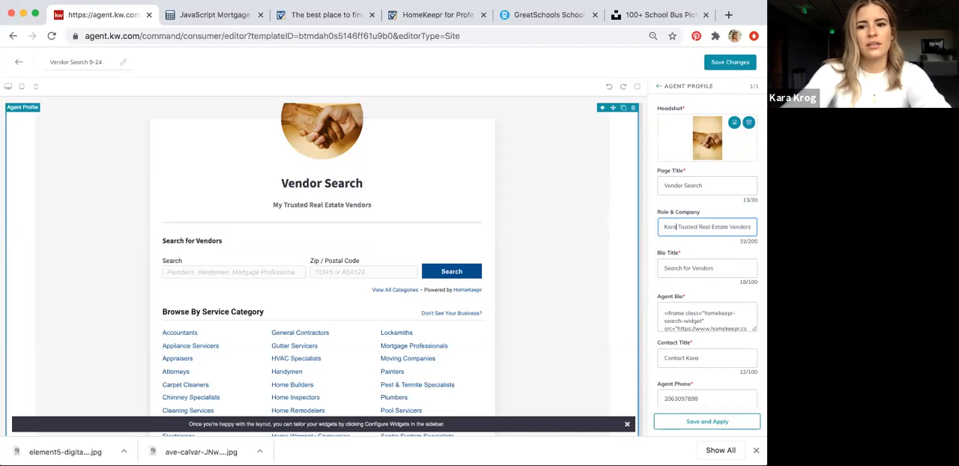
text('s)
click(717, 424)
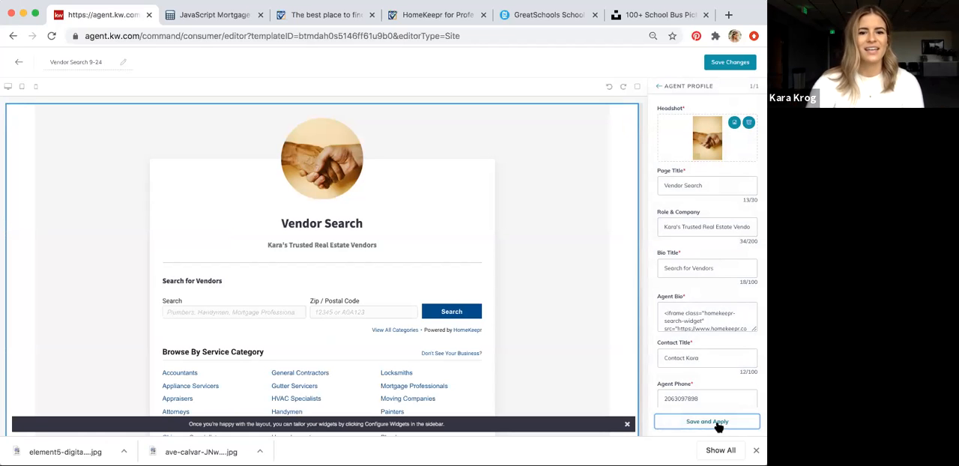
click(727, 63)
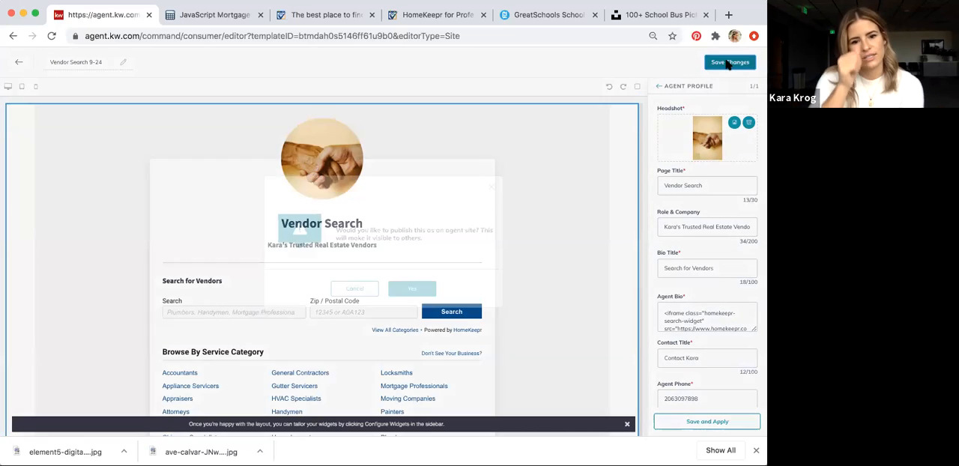
click(420, 289)
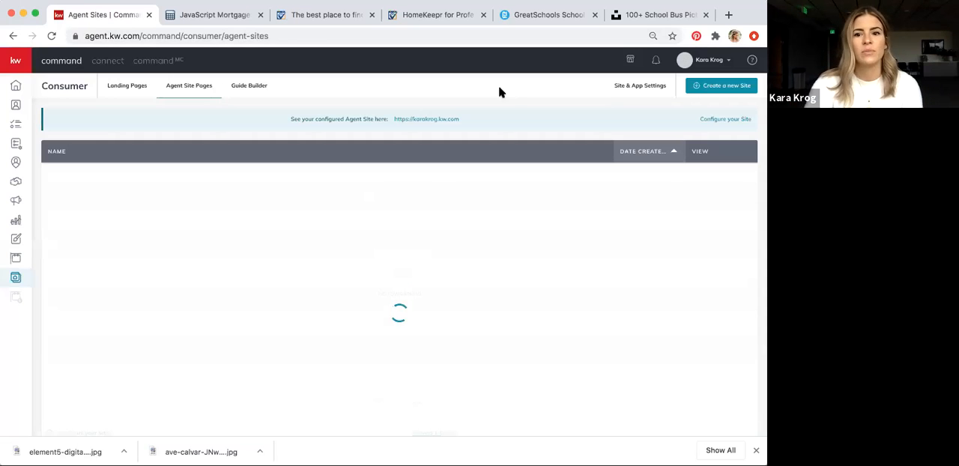
Open the Site Pages settings of the agent site and delete the existing Vendor Search page
click(626, 90)
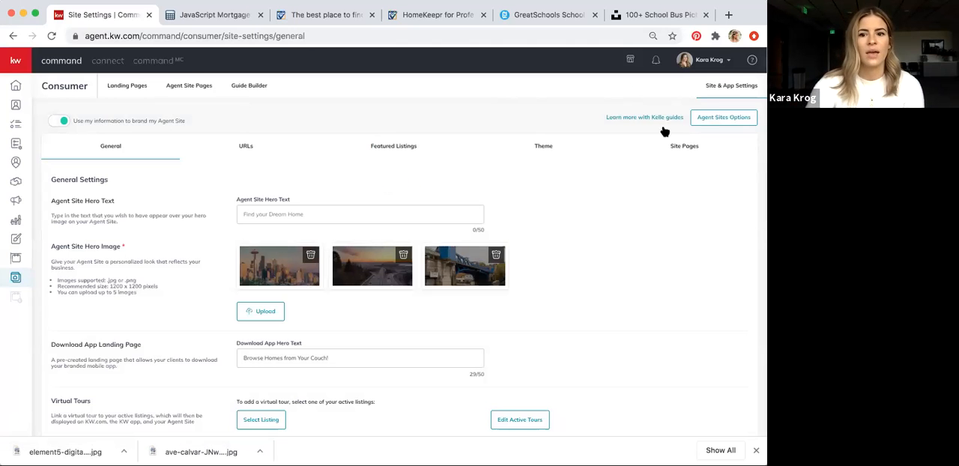
click(679, 154)
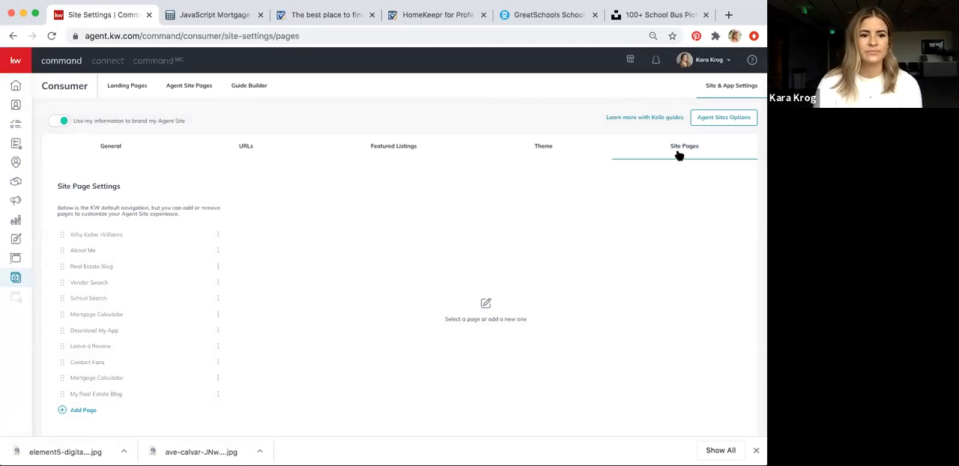
scroll(230, 225, down, 2)
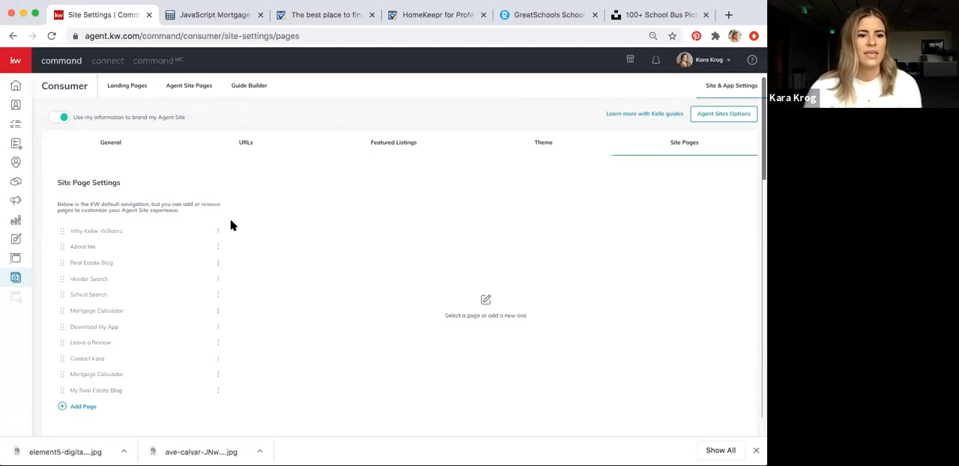
click(217, 262)
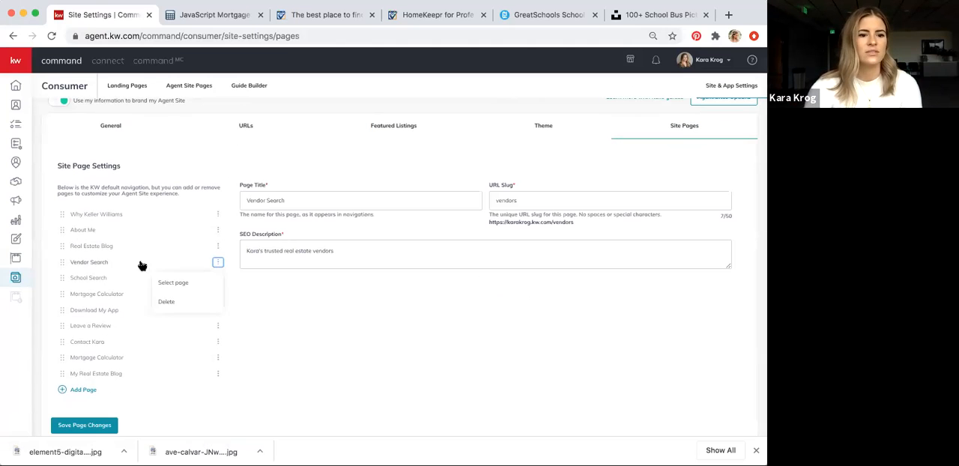
click(217, 263)
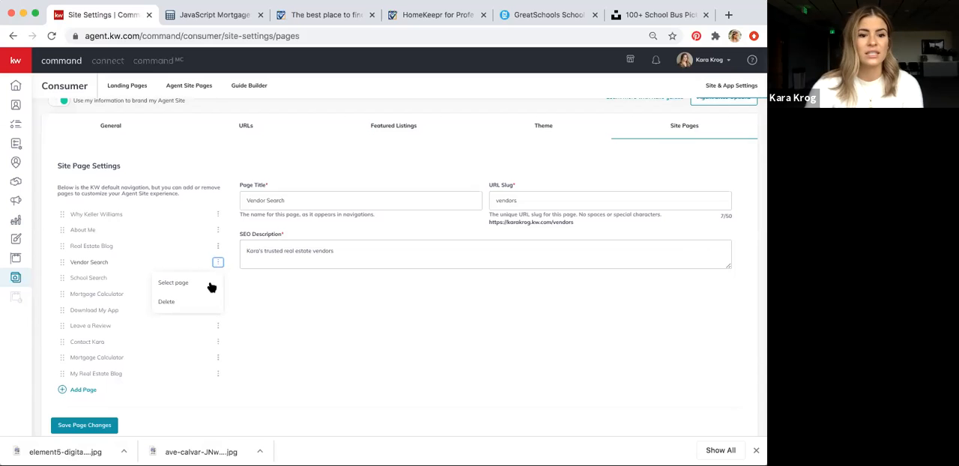
click(168, 303)
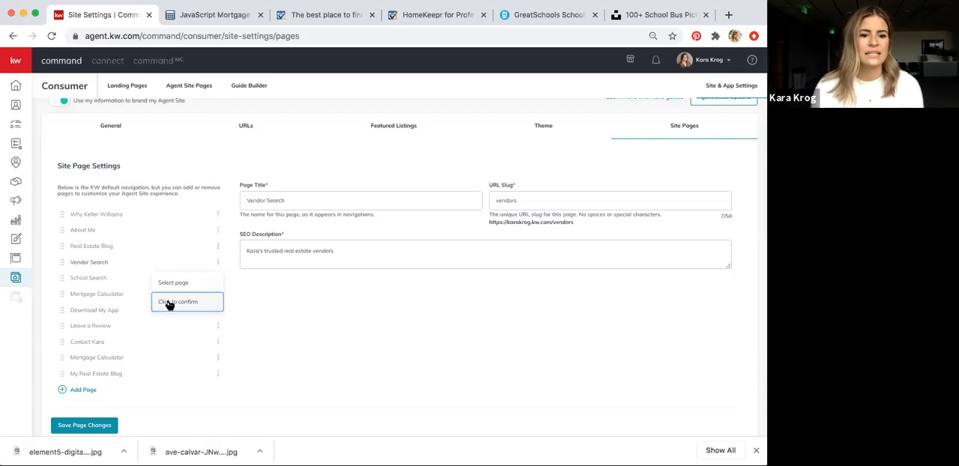
click(170, 303)
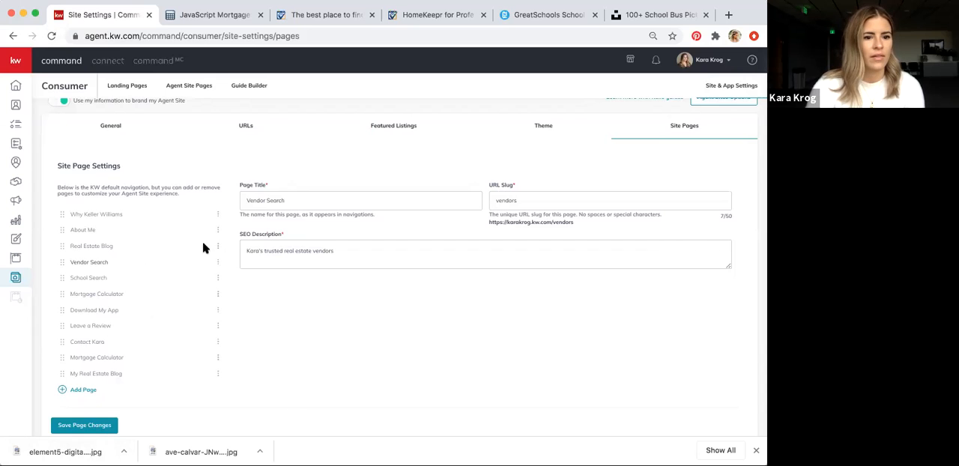
click(217, 262)
click(167, 302)
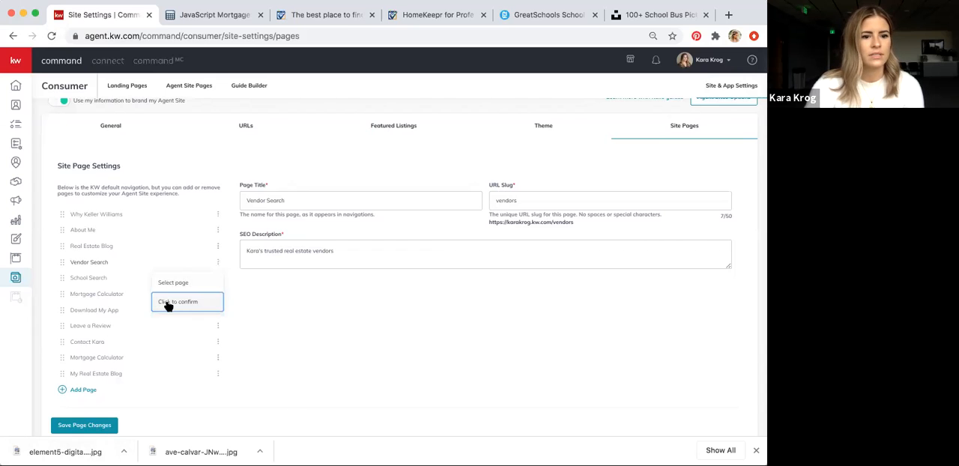
click(166, 303)
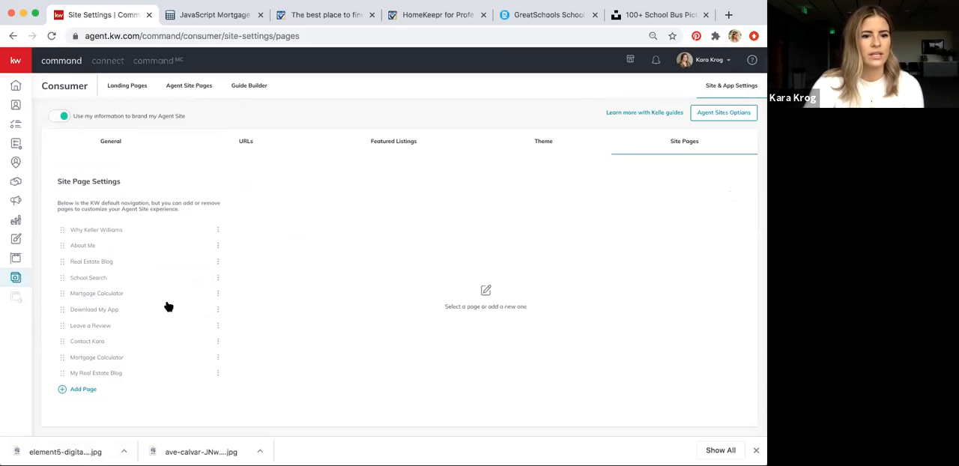
Add a new site page based on the most recent "Vendor Search 9-24" design
click(83, 390)
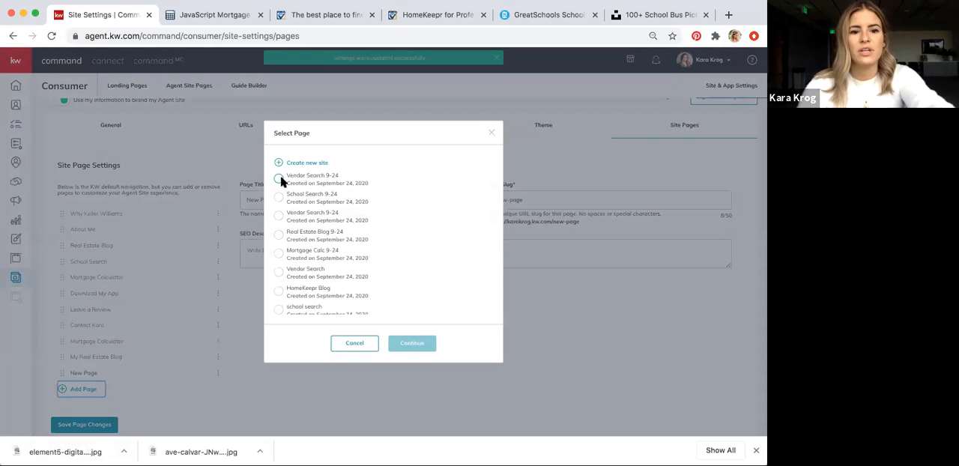
click(279, 179)
click(411, 343)
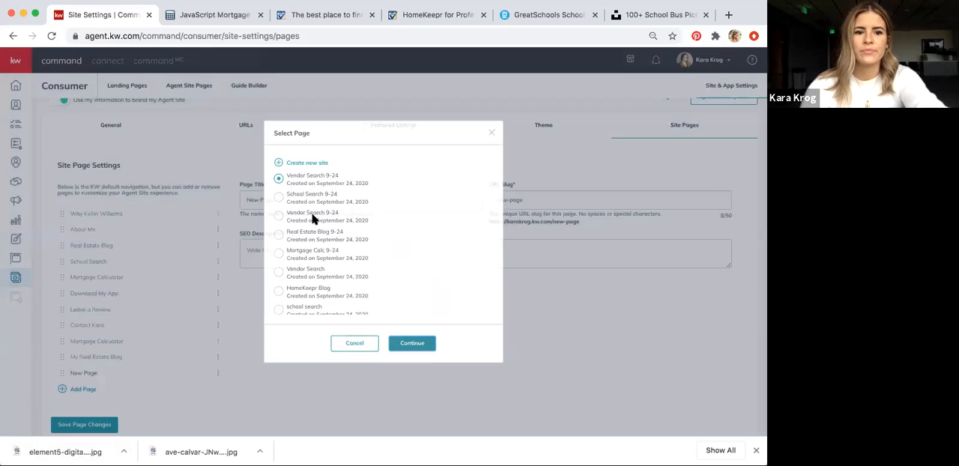
Title the new page "Vendor Search" and set its URL slug to "vendors"
triple_click(310, 200)
text(Vendor Seorch)
key(Tab)
text(vendors)
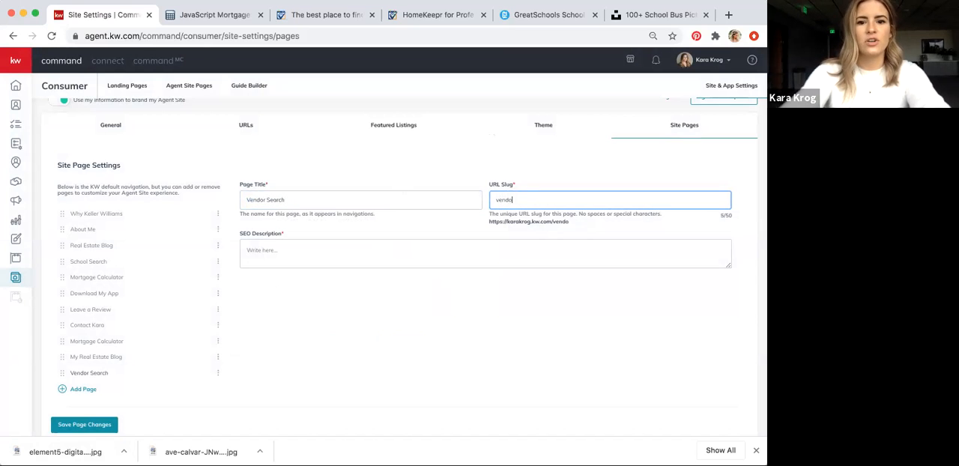
Write the page's SEO description as the agent's full name followed by "Keller Williams Trusted Real Estate Vendors"
click(287, 258)
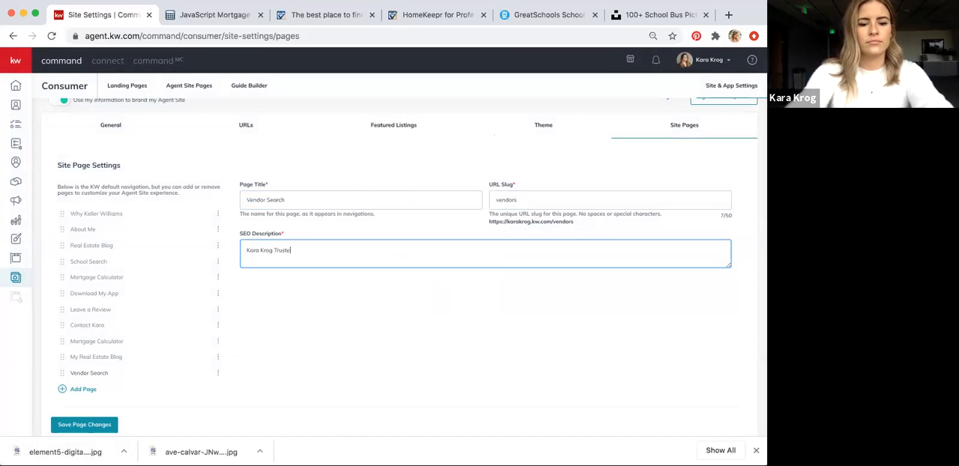
text(d Real Estate Vendors)
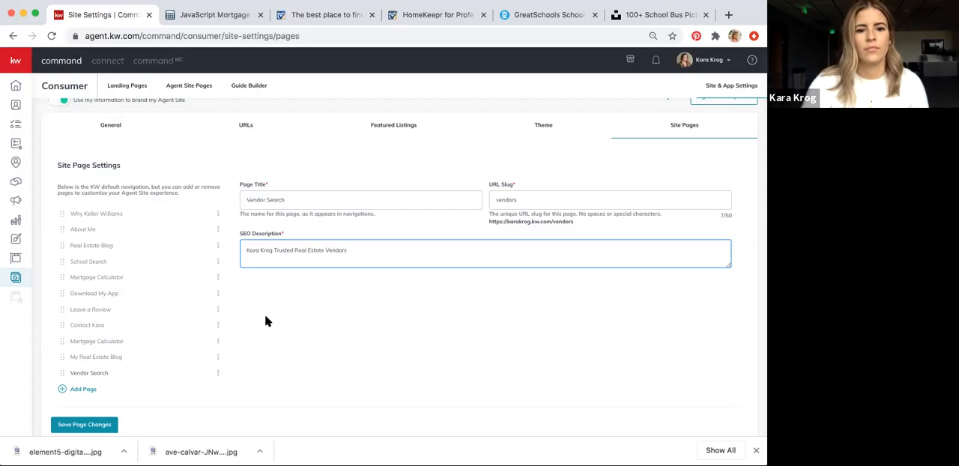
click(272, 249)
text(Kelle)
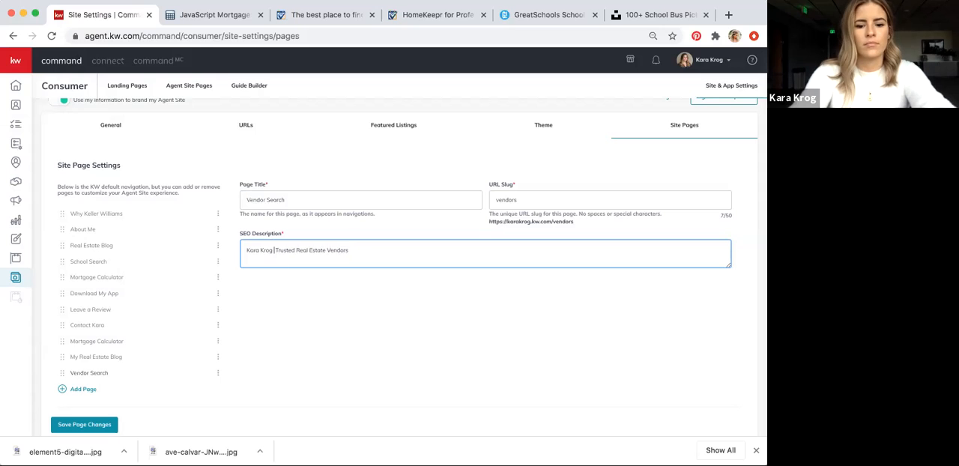
text(r Williams)
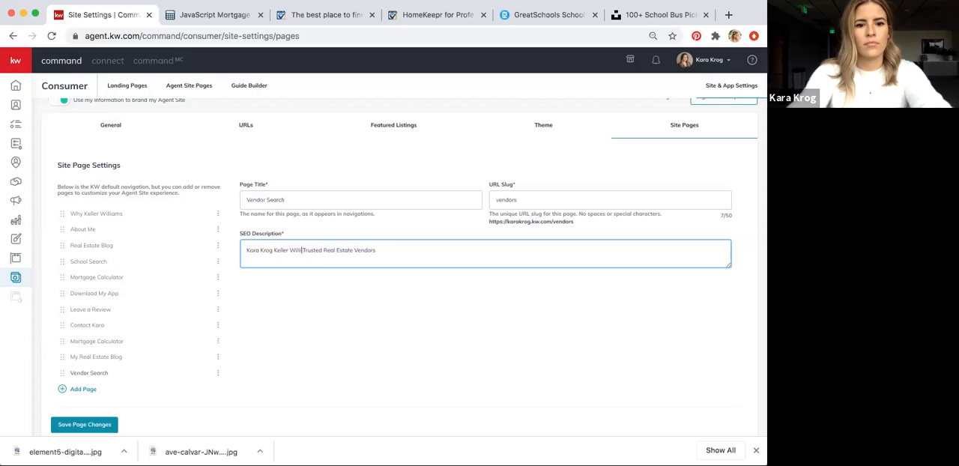
click(416, 358)
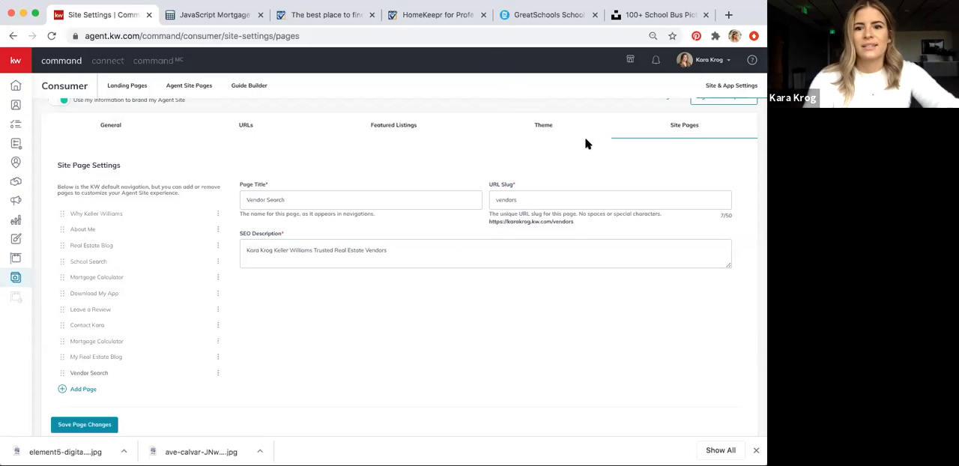
Save the page changes and move Vendor Search up the page order to between Real Estate Blog and School Search
click(96, 425)
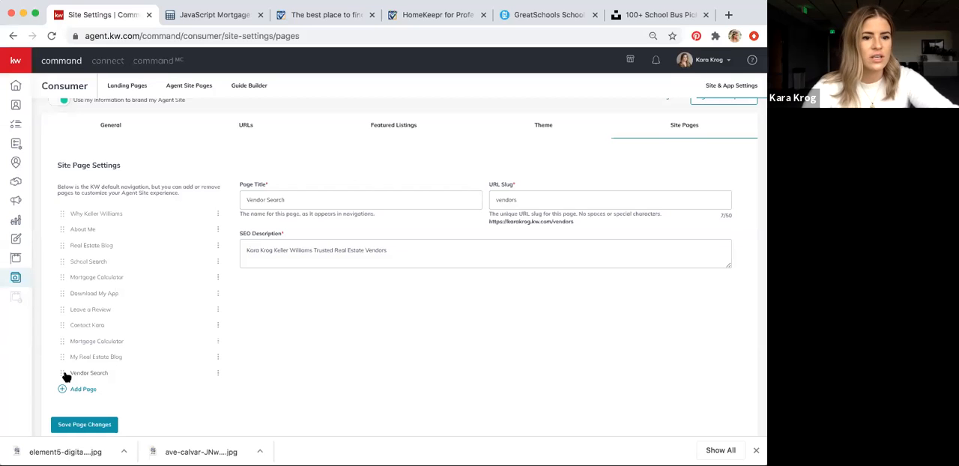
drag(66, 377, 60, 263)
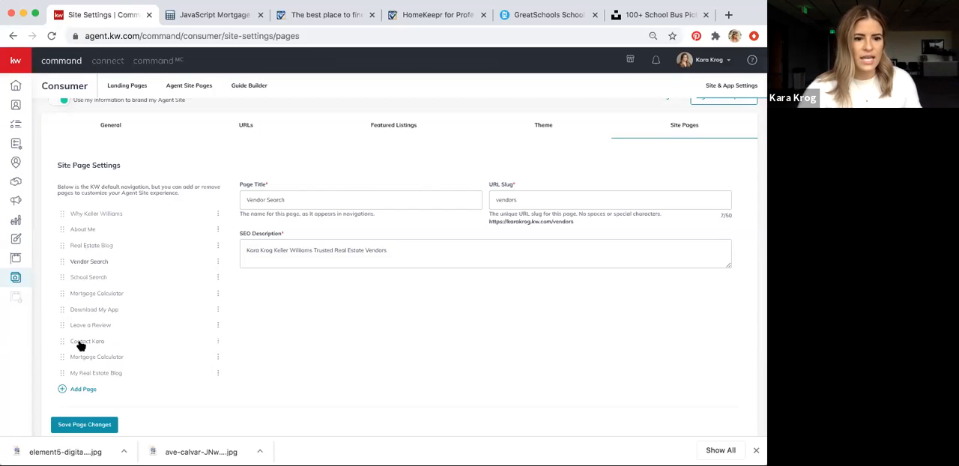
Delete the second Mortgage Calculator page and the My Real Estate Blog page from the site's navigation
click(218, 358)
click(168, 401)
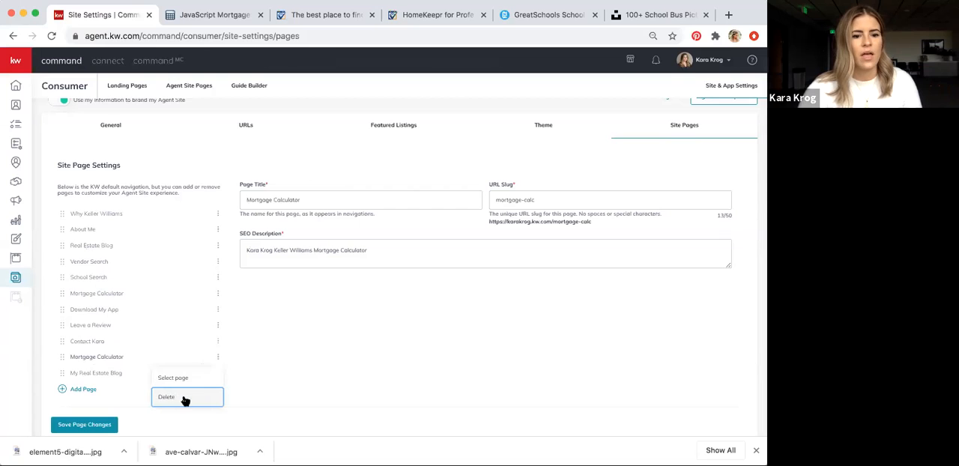
click(179, 399)
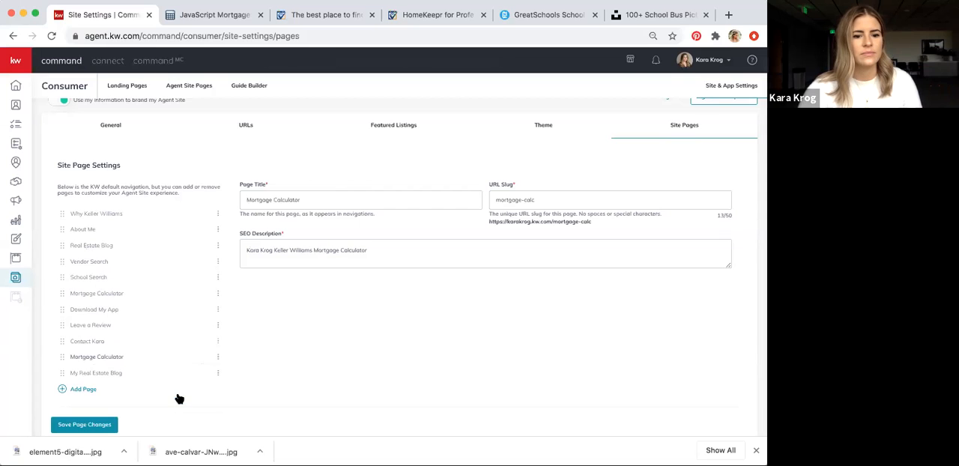
click(217, 373)
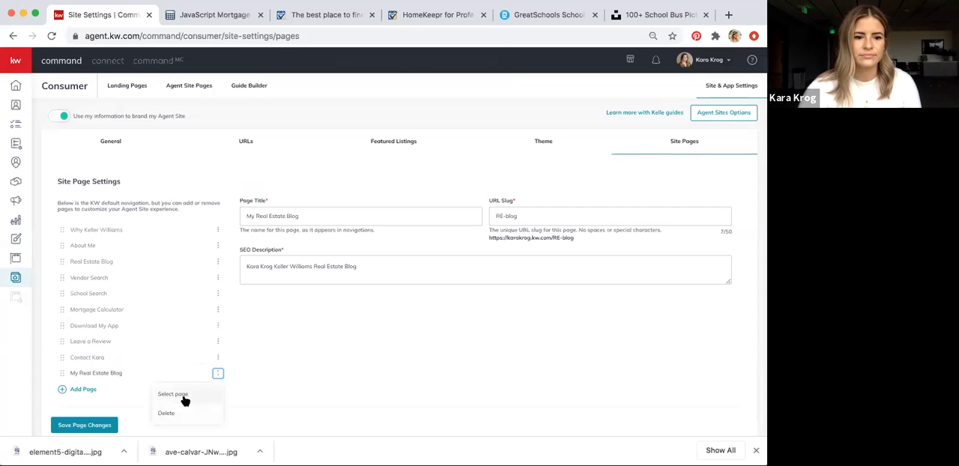
click(174, 413)
click(189, 414)
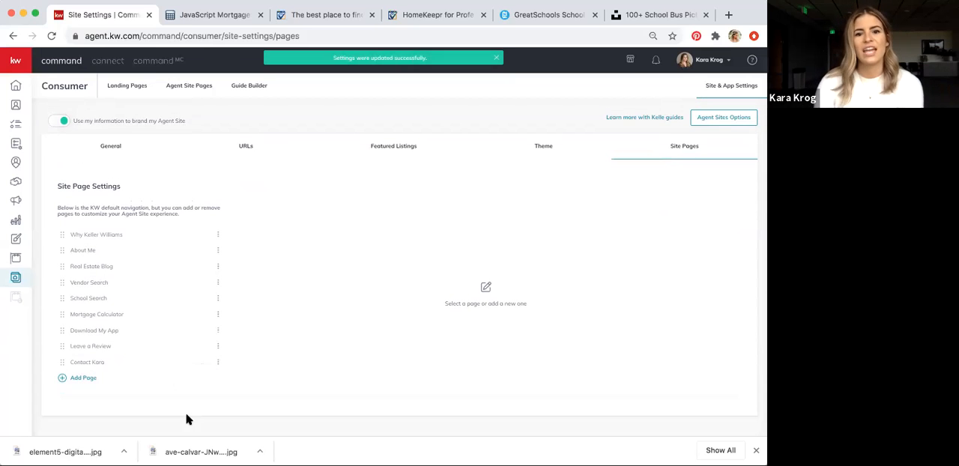